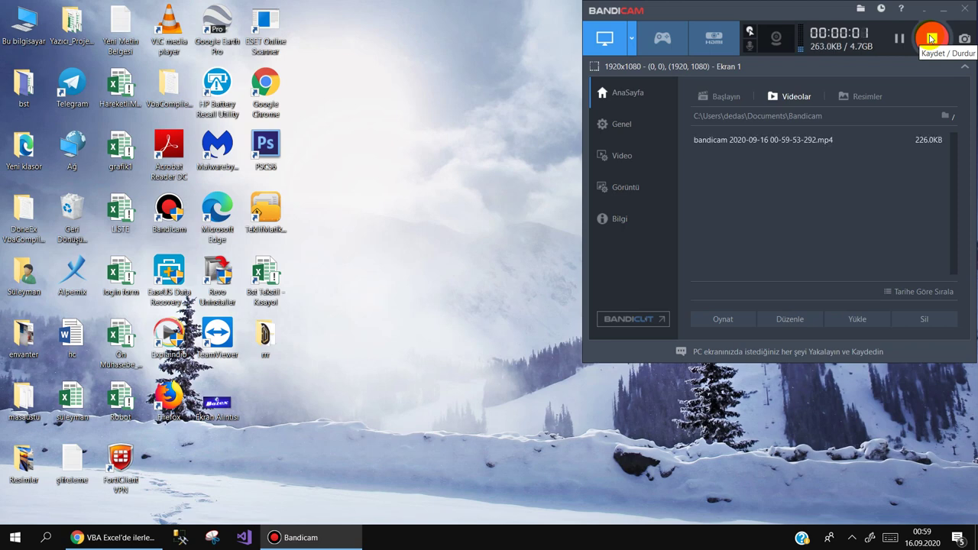
Step: Create a new Microsoft Excel worksheet on the desktop with its default name and open it
{"action": "right_click", "coordinate": [356, 192]}
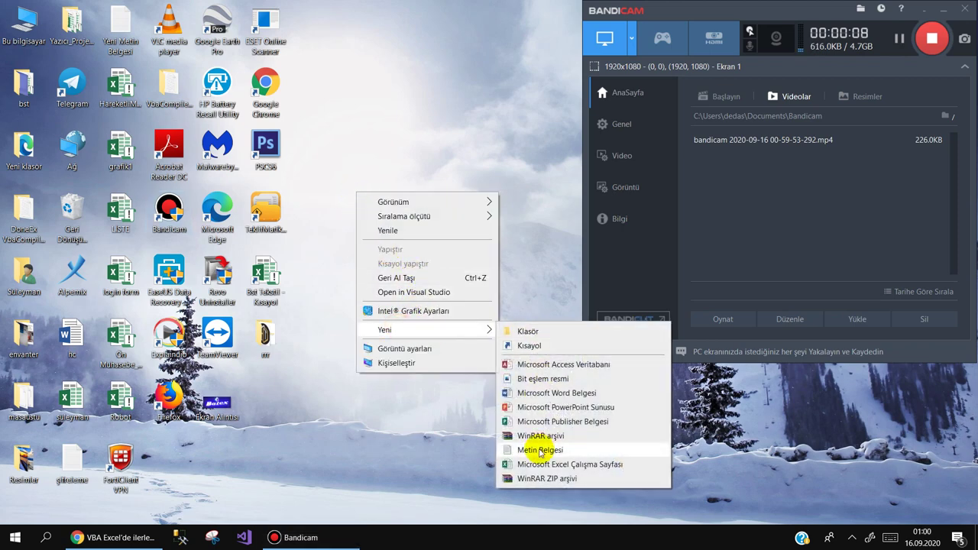
{"action": "mouse_move", "coordinate": [427, 330]}
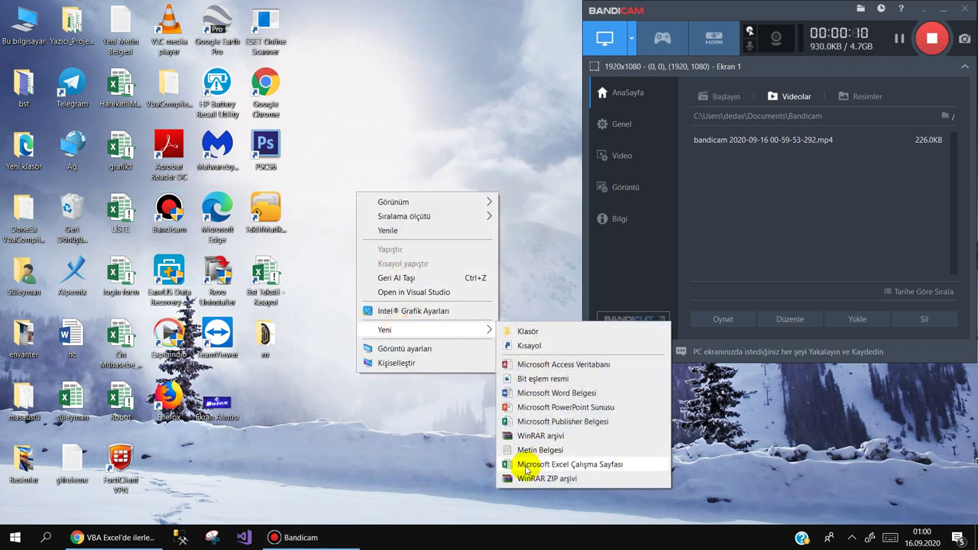
{"action": "left_click", "coordinate": [526, 464]}
{"action": "left_click", "coordinate": [365, 206]}
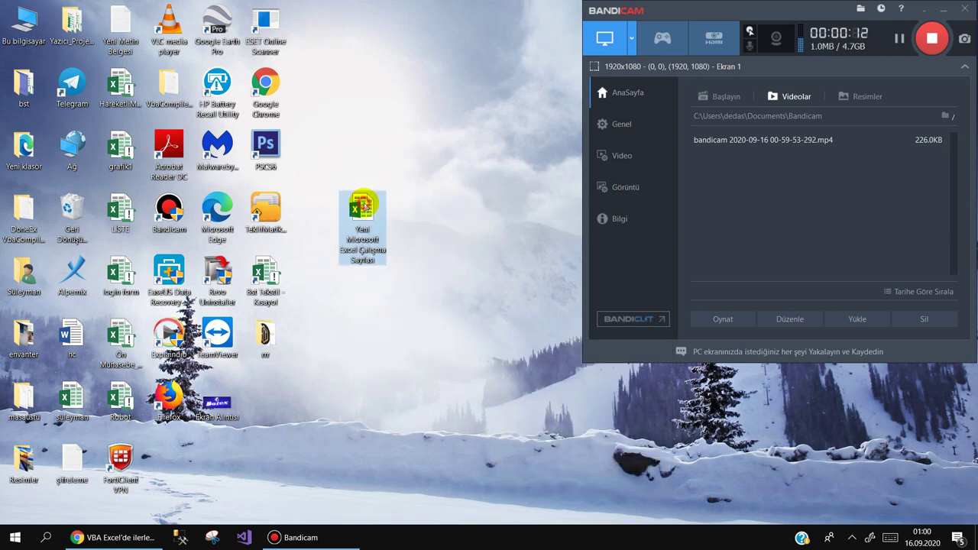
{"action": "double_click", "coordinate": [364, 206]}
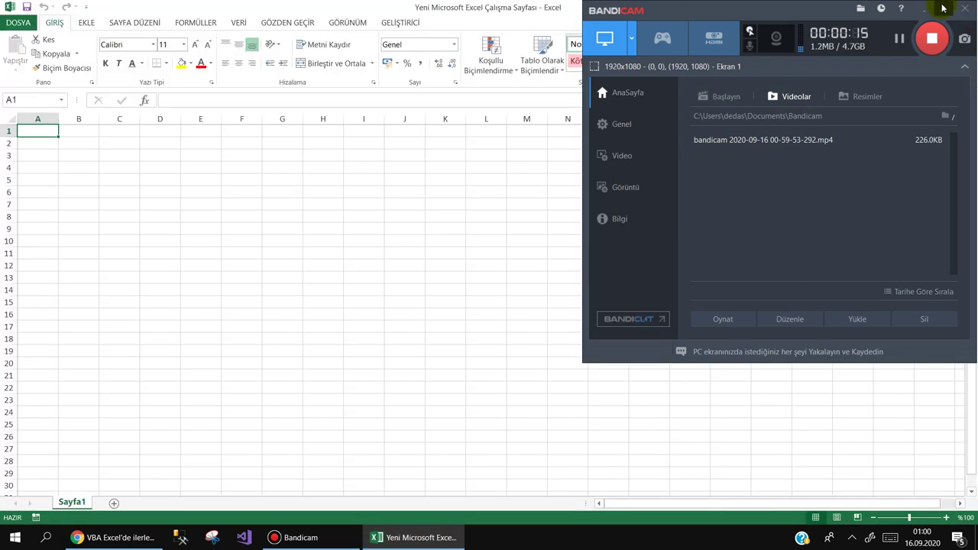
Step: Save the workbook to Masaüstü as 'ders' with type Makro İçerebilen Excel Çalışma Kitabı
{"action": "left_click", "coordinate": [942, 8]}
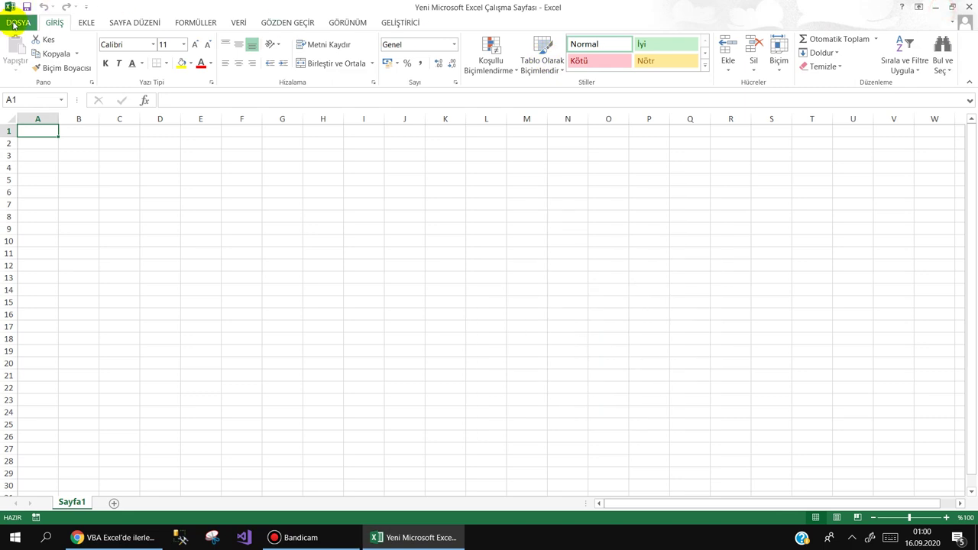
{"action": "left_click", "coordinate": [17, 23]}
{"action": "left_click", "coordinate": [44, 138]}
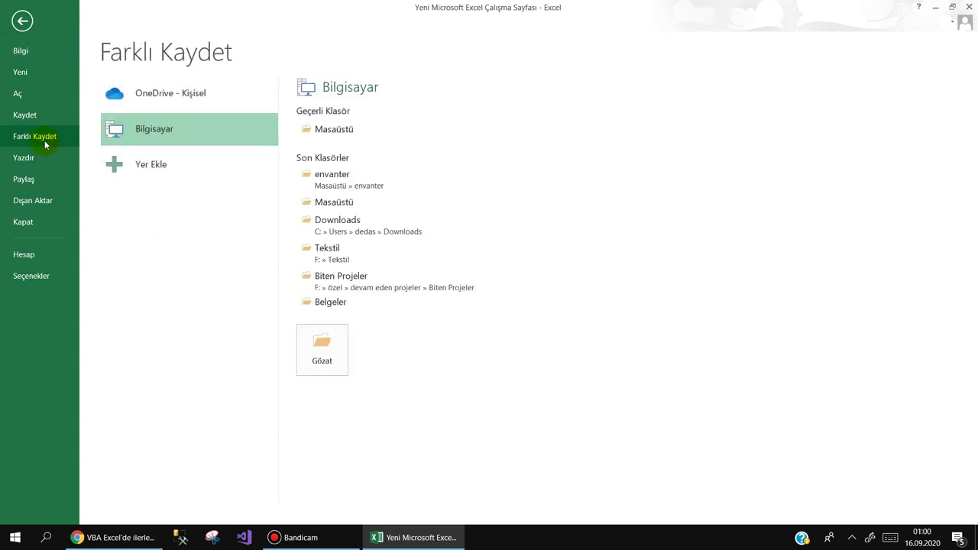
{"action": "left_click", "coordinate": [321, 361]}
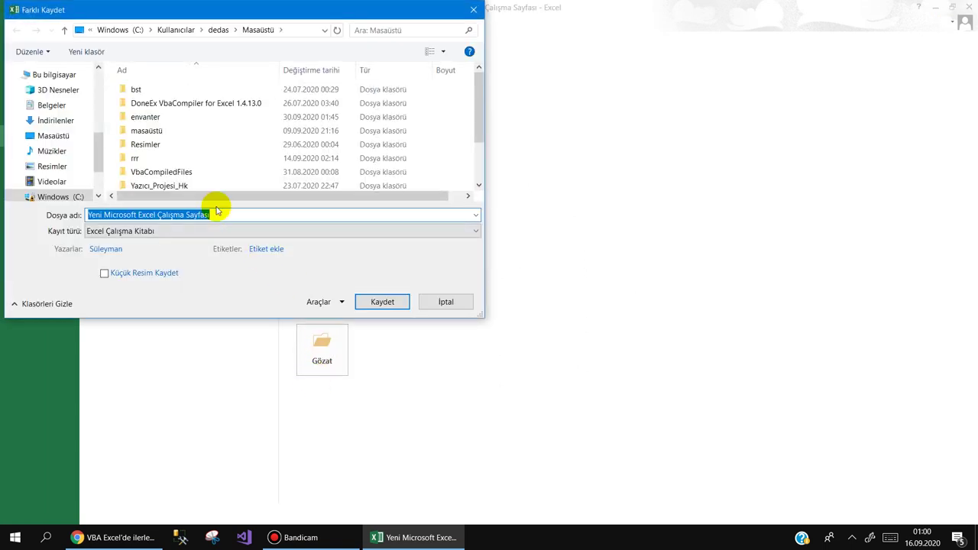
{"action": "type", "text": "de"}
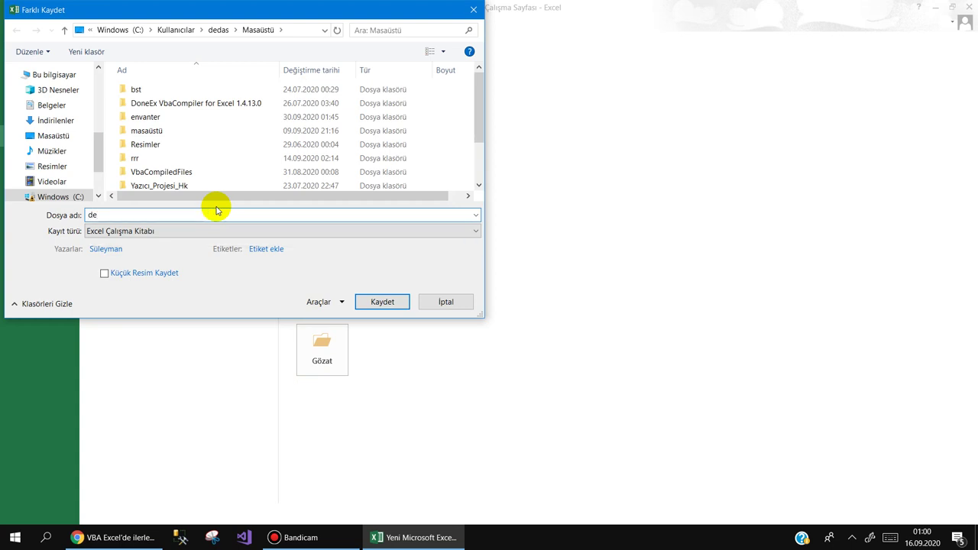
{"action": "type", "text": "rs"}
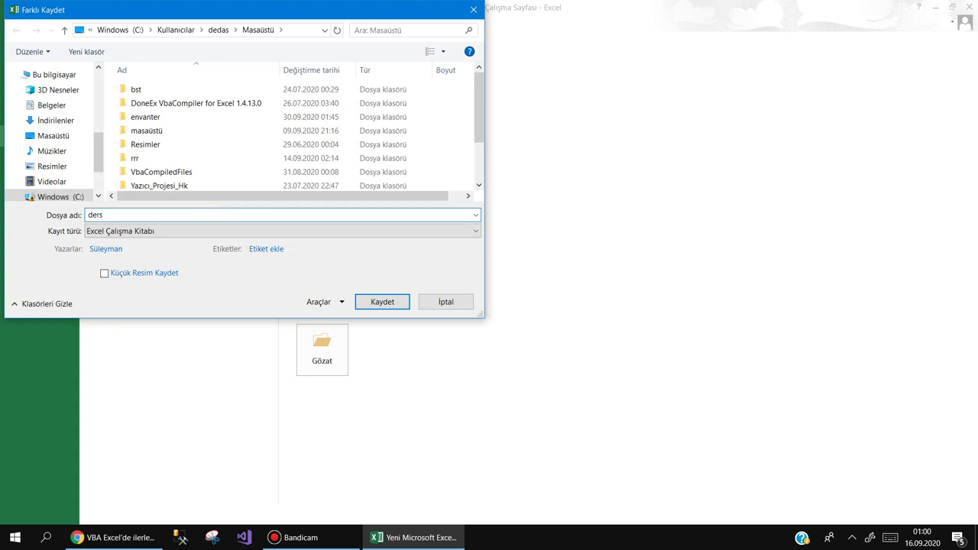
{"action": "left_click", "coordinate": [146, 229]}
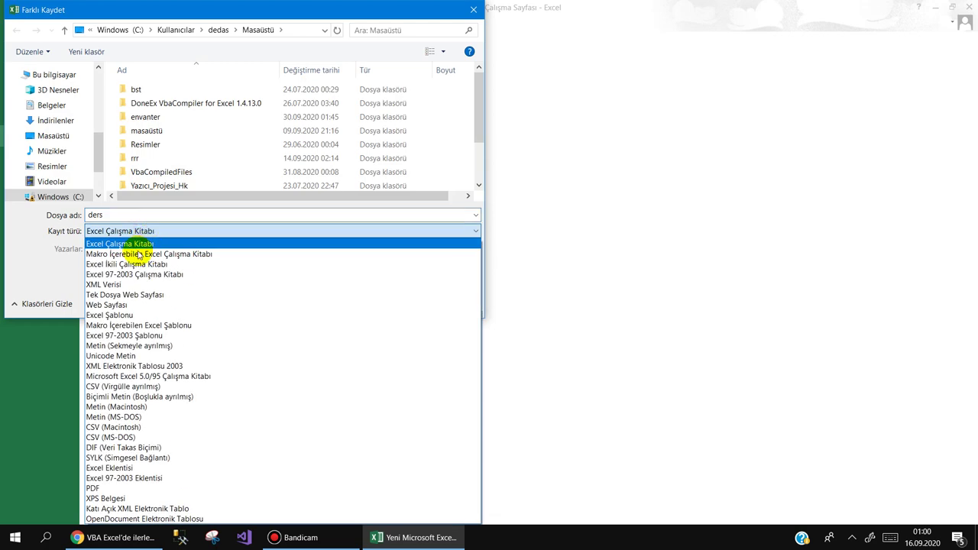
{"action": "left_click", "coordinate": [138, 250]}
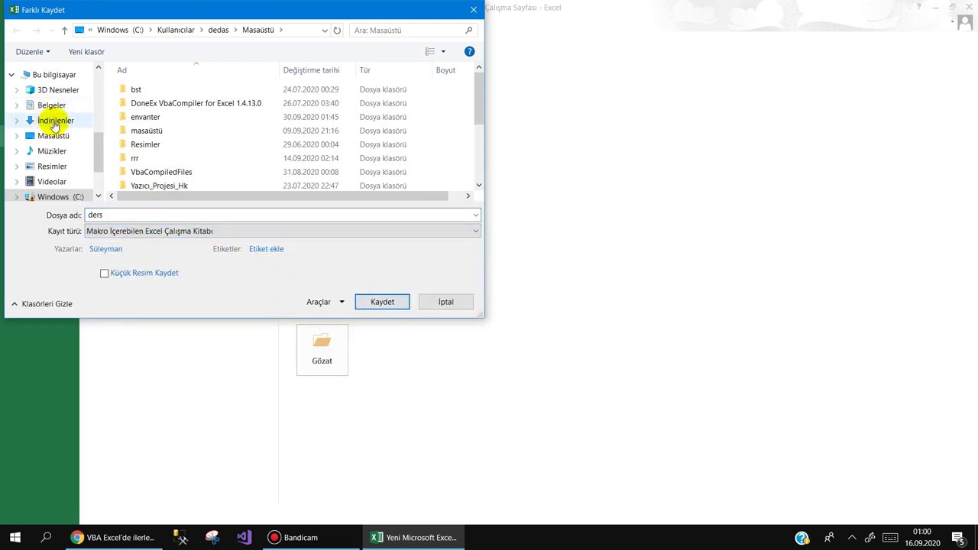
{"action": "left_click", "coordinate": [53, 136]}
{"action": "left_click", "coordinate": [381, 301]}
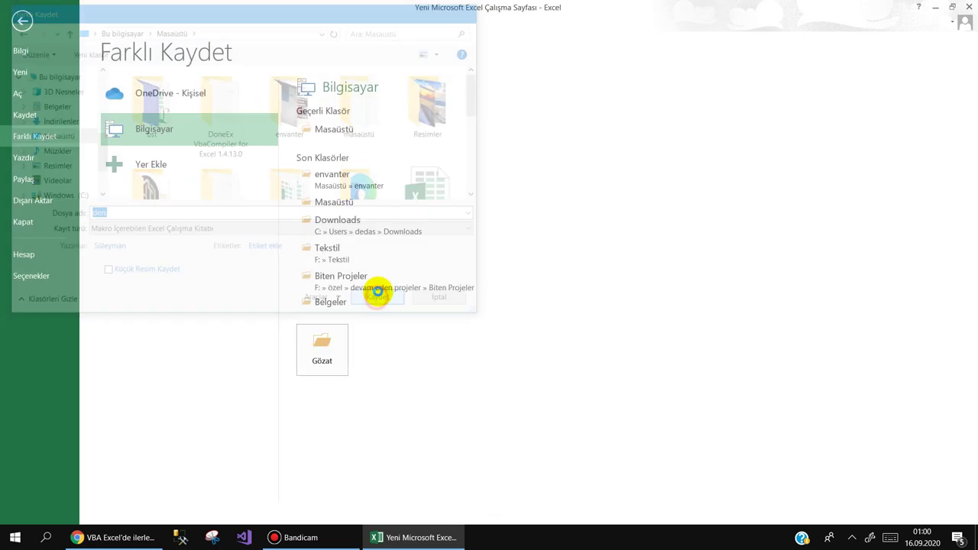
{"action": "left_click", "coordinate": [238, 155]}
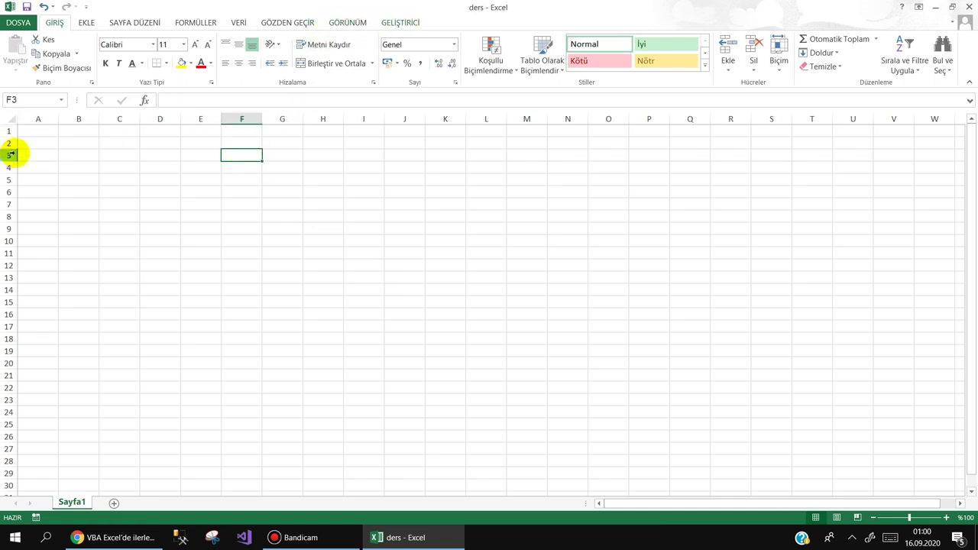
Step: Widen all columns of the sheet and zoom the view to 130%
{"action": "left_click", "coordinate": [11, 119]}
{"action": "left_click_drag", "start_coordinate": [60, 120], "coordinate": [90, 121]}
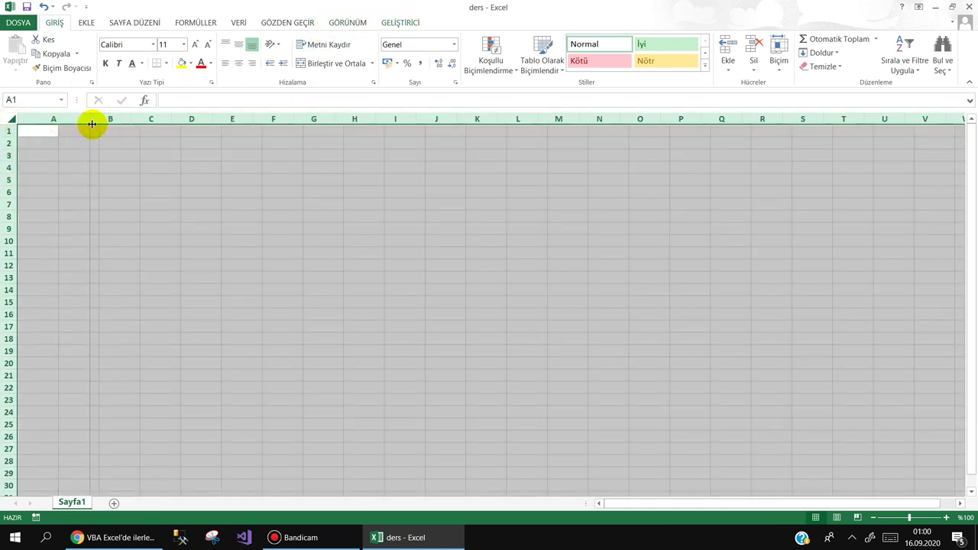
{"action": "left_click", "coordinate": [91, 143]}
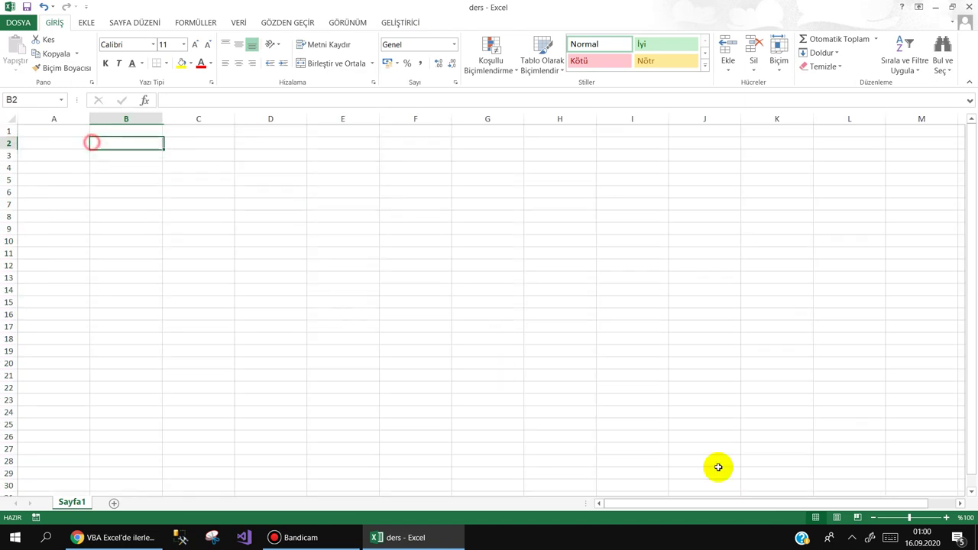
{"action": "left_click", "coordinate": [946, 518]}
{"action": "left_click", "coordinate": [945, 517]}
{"action": "left_click", "coordinate": [946, 517]}
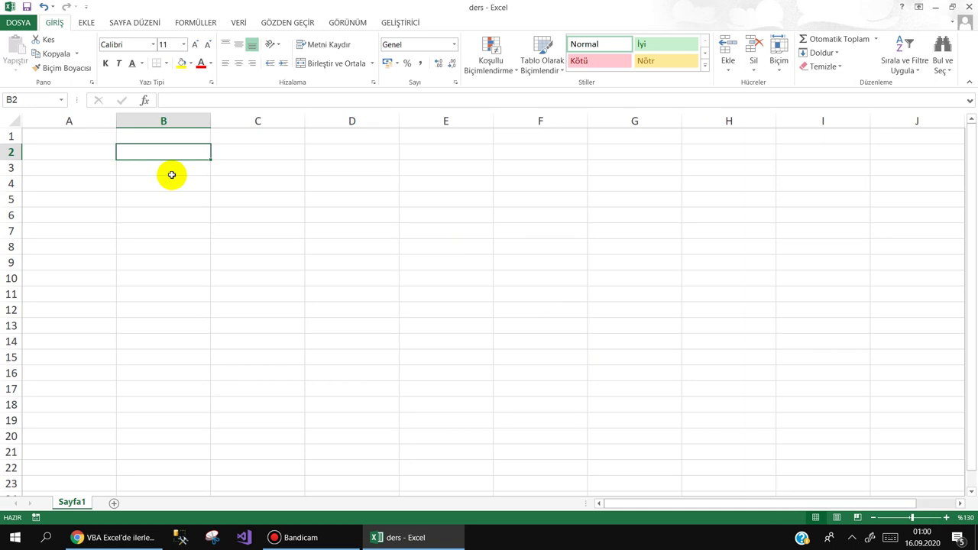
Step: Draw an ActiveX CommandButton1 over cells C2:D2 and open its click code
{"action": "left_click", "coordinate": [400, 22]}
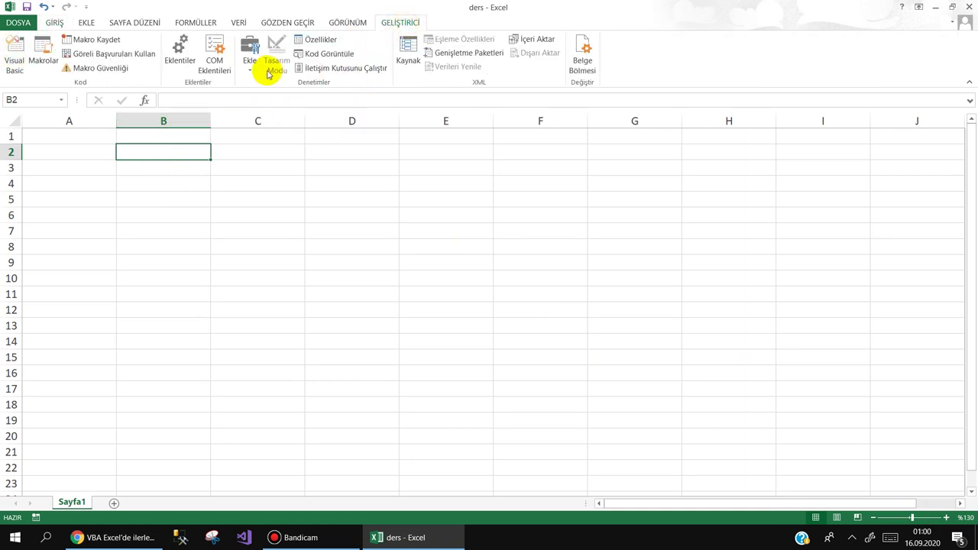
{"action": "left_click", "coordinate": [250, 70]}
{"action": "left_click", "coordinate": [245, 136]}
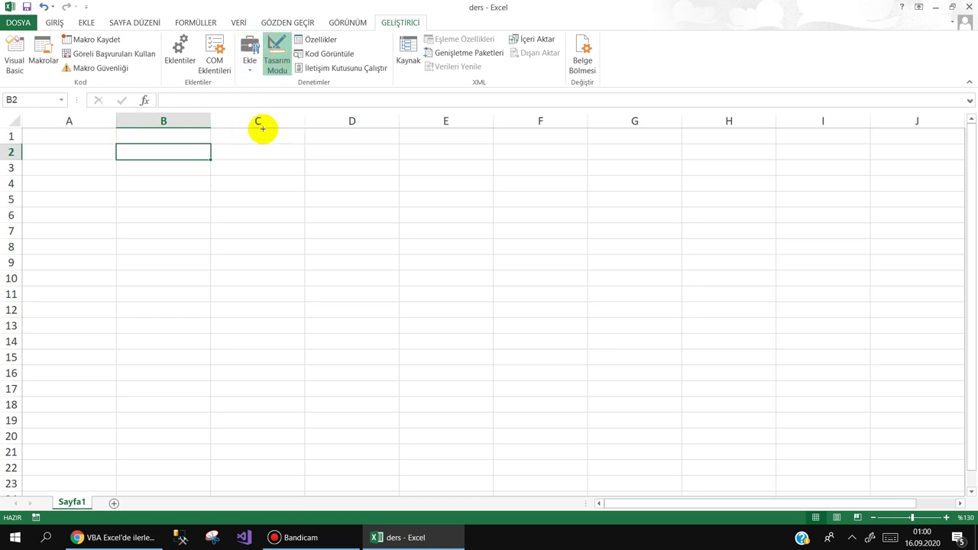
{"action": "left_click_drag", "start_coordinate": [254, 132], "coordinate": [372, 158]}
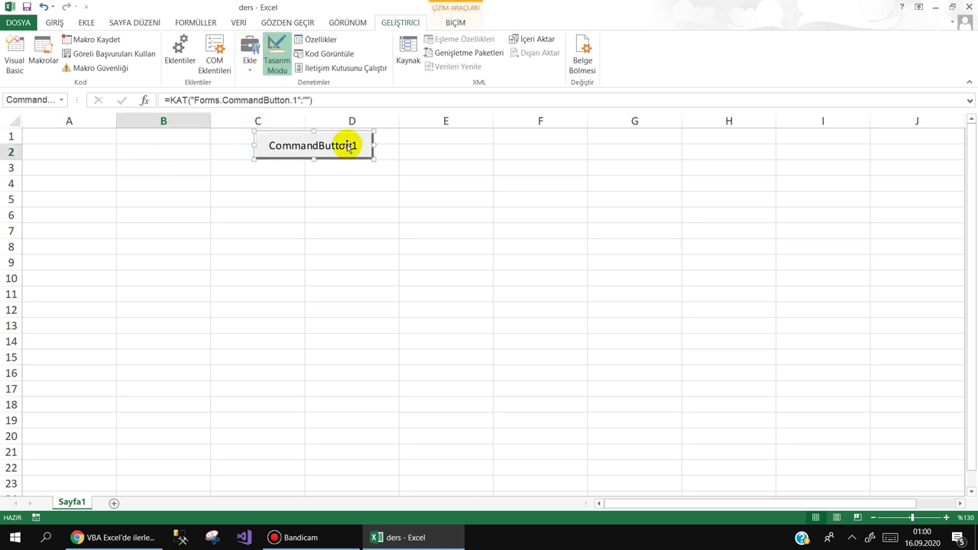
{"action": "left_click", "coordinate": [288, 183]}
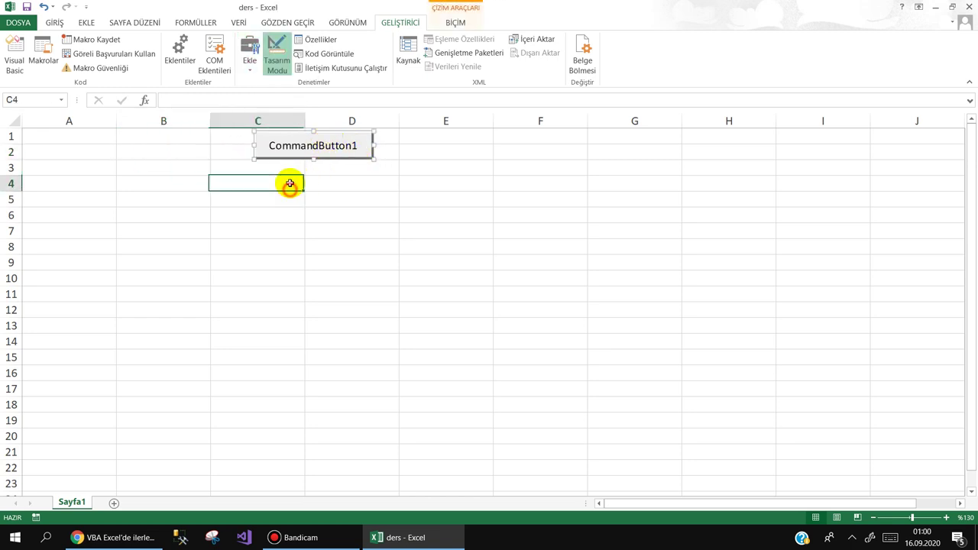
{"action": "left_click", "coordinate": [75, 136]}
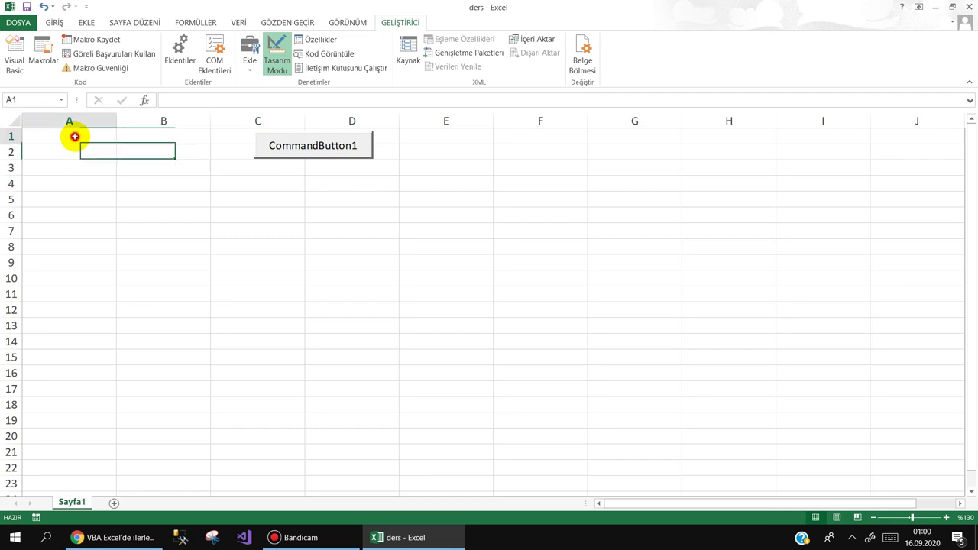
{"action": "double_click", "coordinate": [304, 148]}
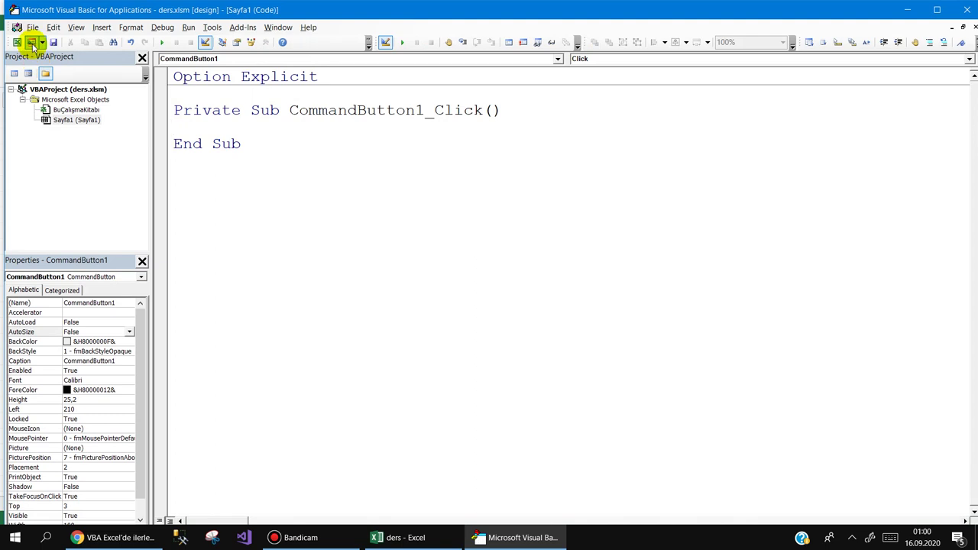
Step: Insert UserForm1, resize it wide and short (height 84), and set its caption to 'İşleniyor'
{"action": "left_click", "coordinate": [31, 43]}
{"action": "left_click", "coordinate": [327, 148]}
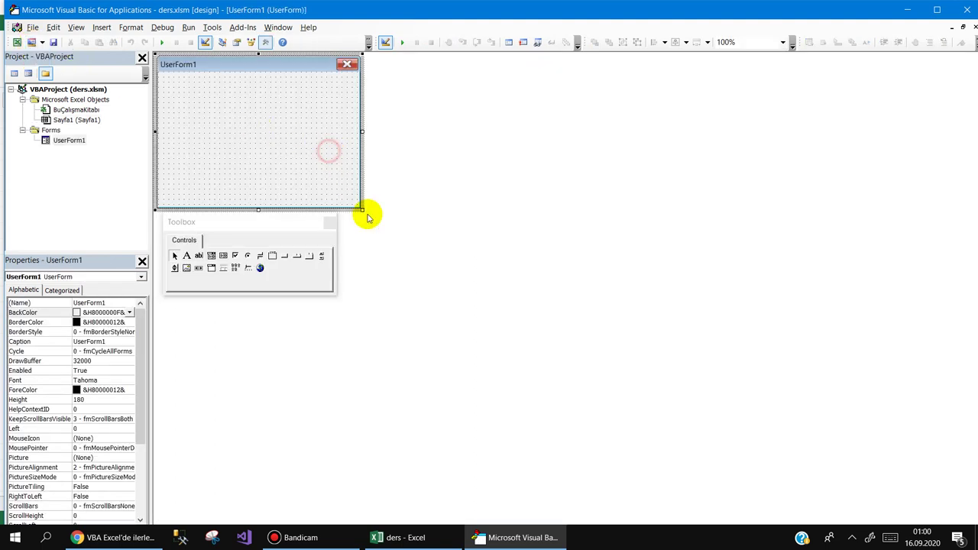
{"action": "mouse_move", "coordinate": [361, 208]}
{"action": "left_mouse_down"}
{"action": "mouse_move", "coordinate": [451, 136]}
{"action": "mouse_move", "coordinate": [524, 127]}
{"action": "left_mouse_up"}
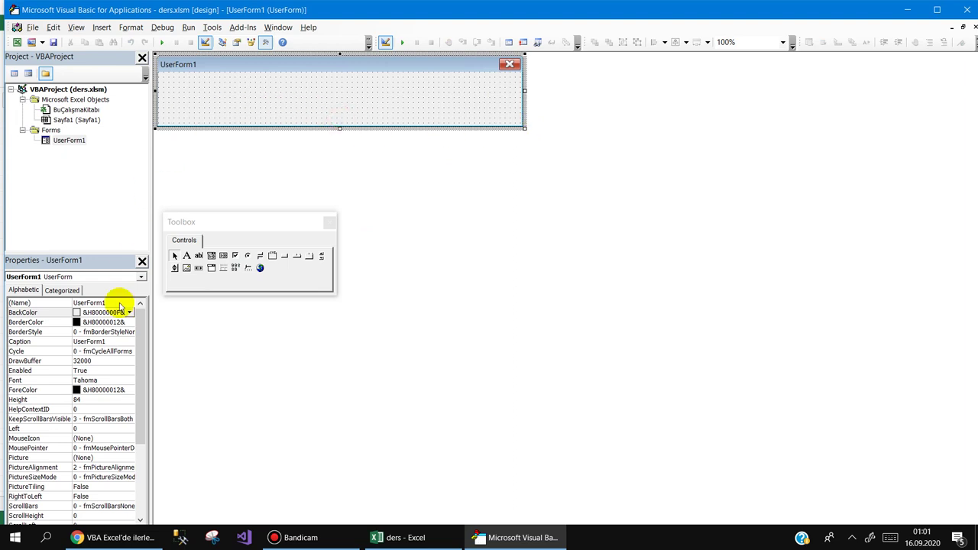
{"action": "left_click", "coordinate": [56, 343]}
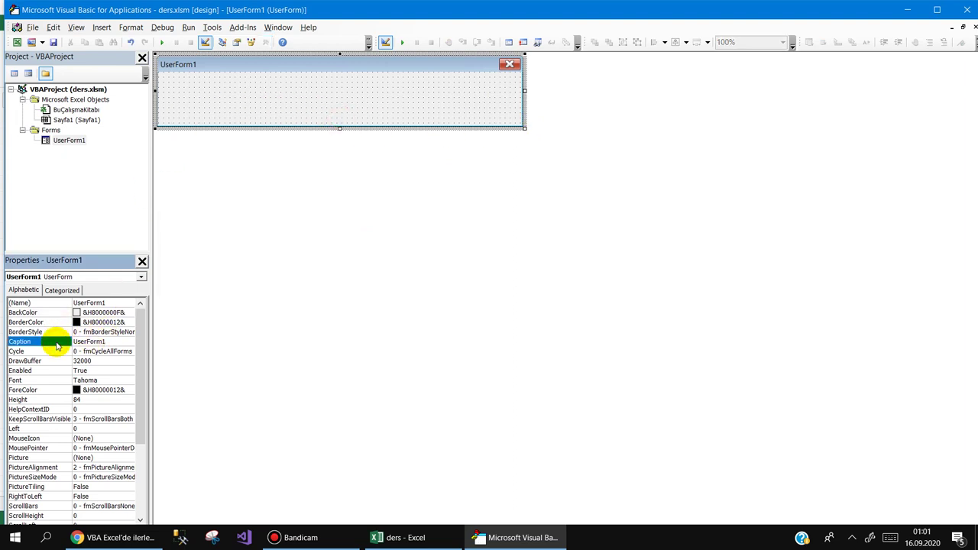
{"action": "type", "text": "I"}
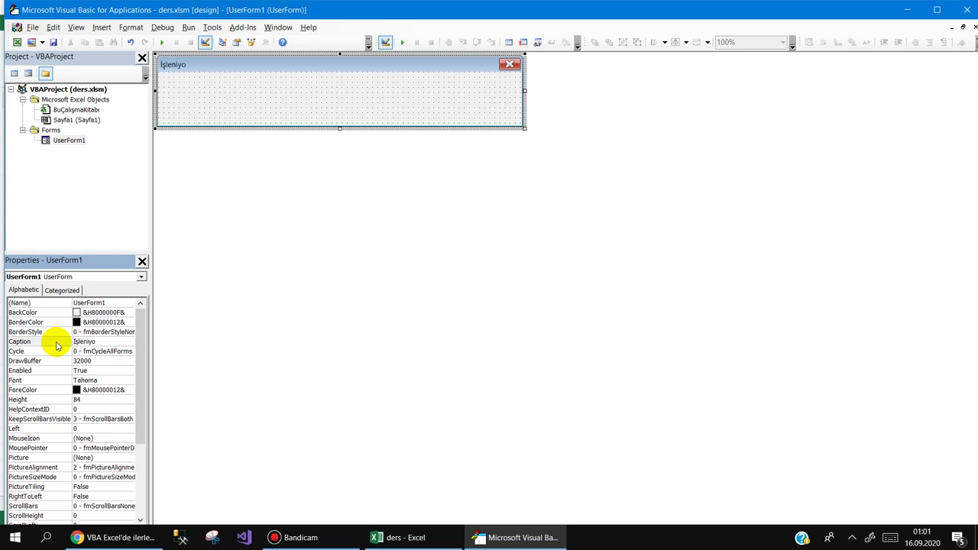
{"action": "left_click", "coordinate": [204, 83]}
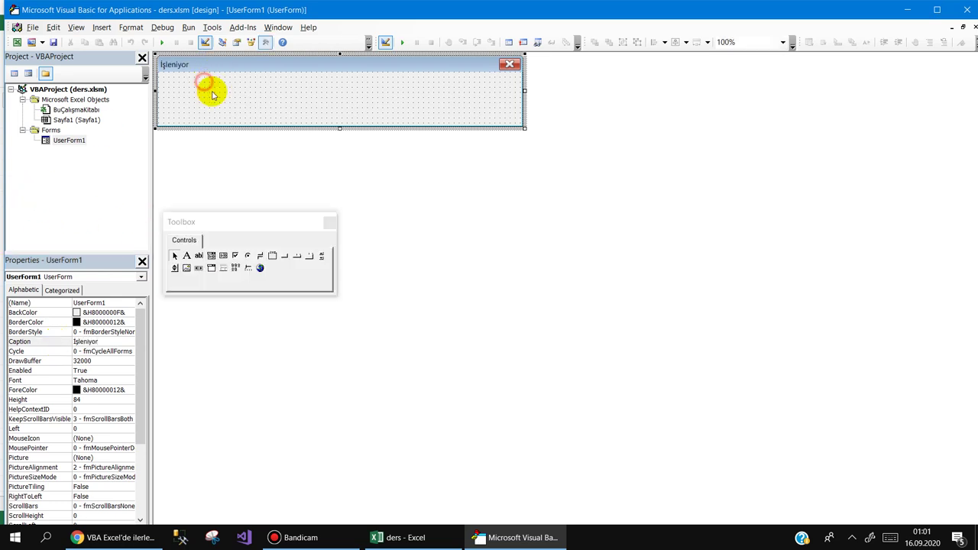
Step: Draw Frame1 across the top of the form and clear its caption
{"action": "left_click", "coordinate": [273, 255]}
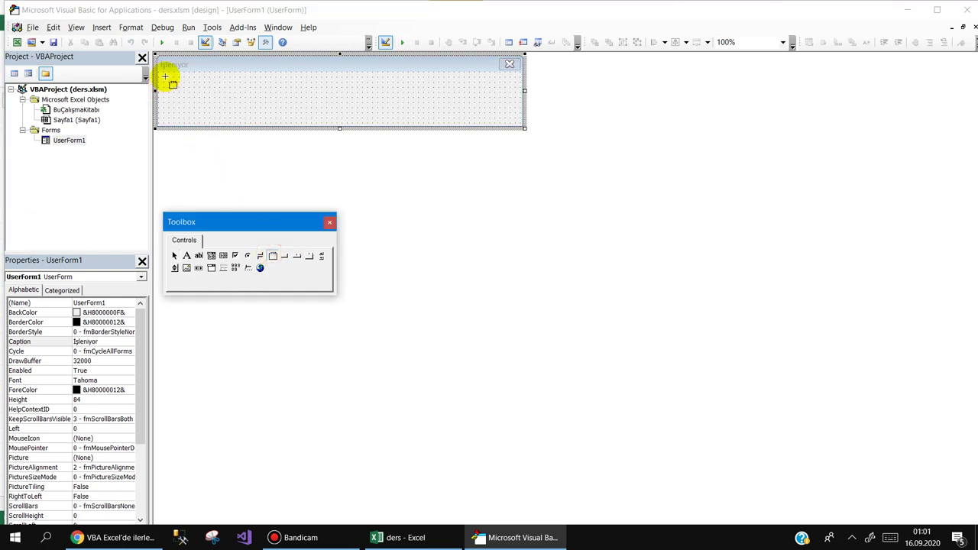
{"action": "left_click_drag", "start_coordinate": [163, 79], "coordinate": [512, 99]}
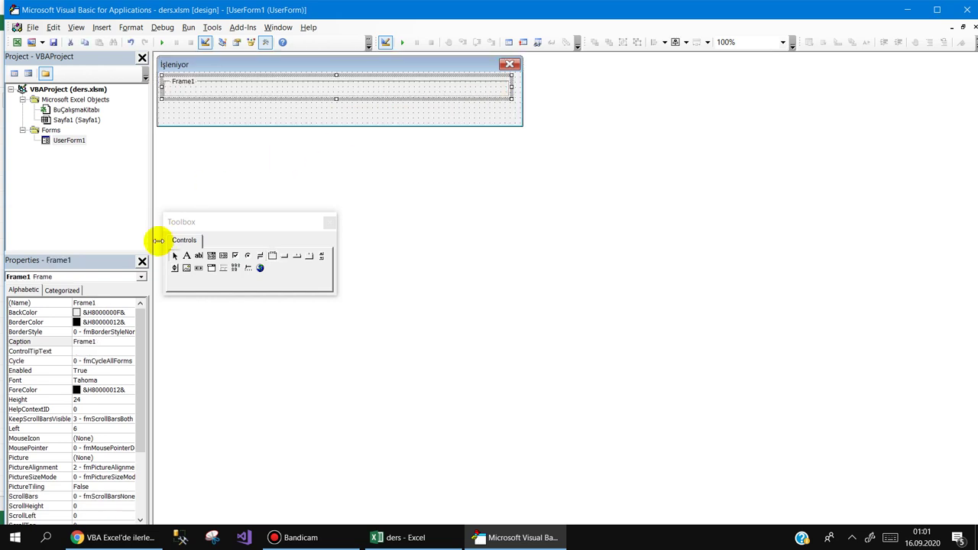
{"action": "left_click", "coordinate": [105, 343]}
{"action": "left_click_drag", "start_coordinate": [106, 343], "coordinate": [3, 329]}
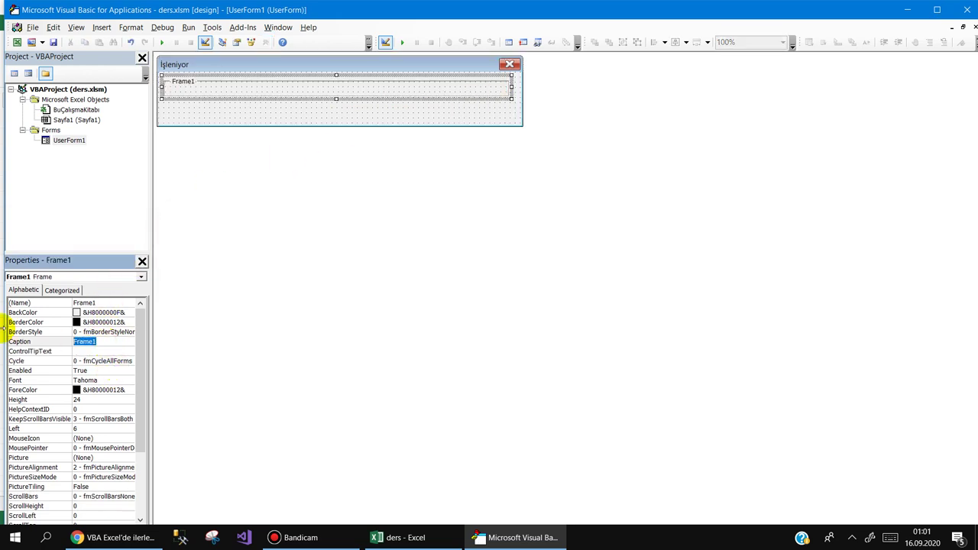
{"action": "key", "text": "BackSpace"}
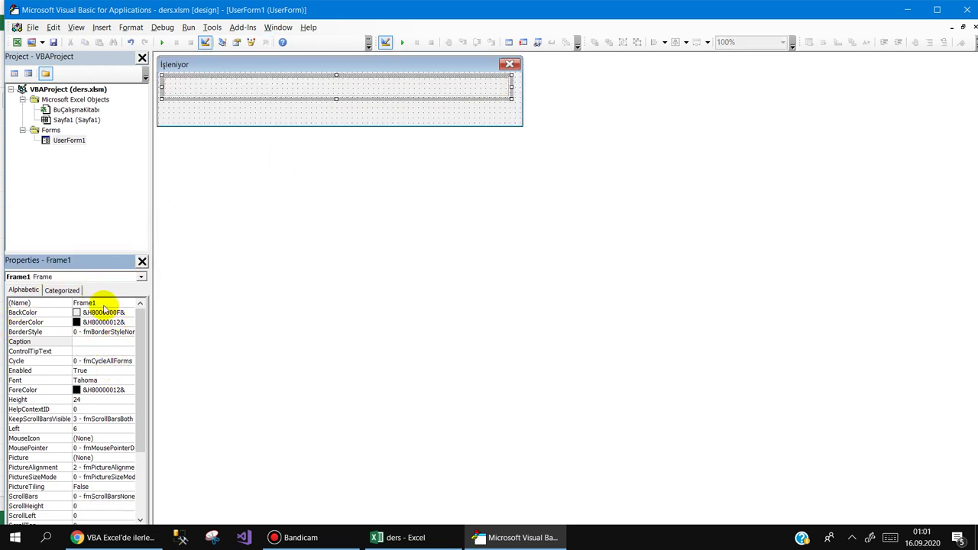
Step: Set Frame1's BackColor to the system Highlight colour
{"action": "left_click", "coordinate": [130, 312]}
{"action": "left_click", "coordinate": [129, 312]}
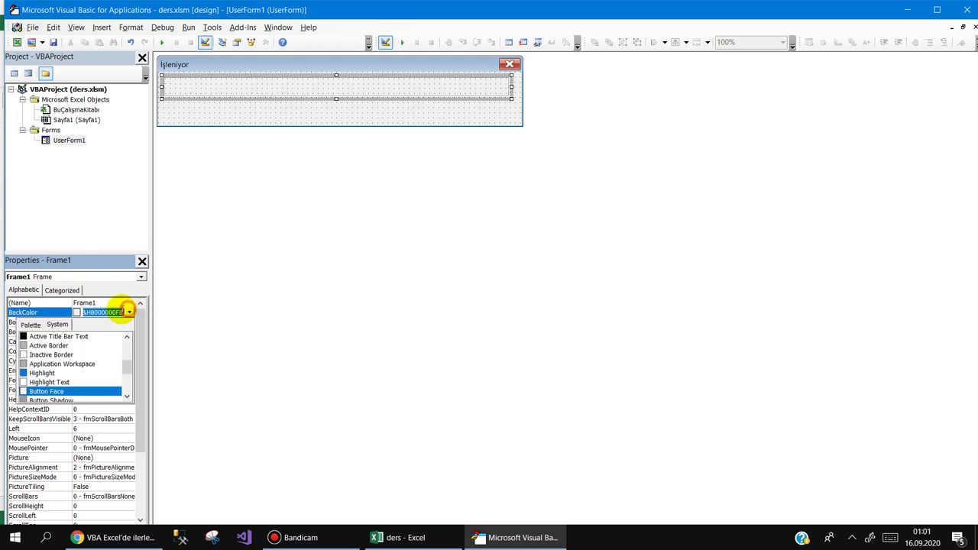
{"action": "left_click", "coordinate": [30, 325]}
{"action": "left_click", "coordinate": [58, 324]}
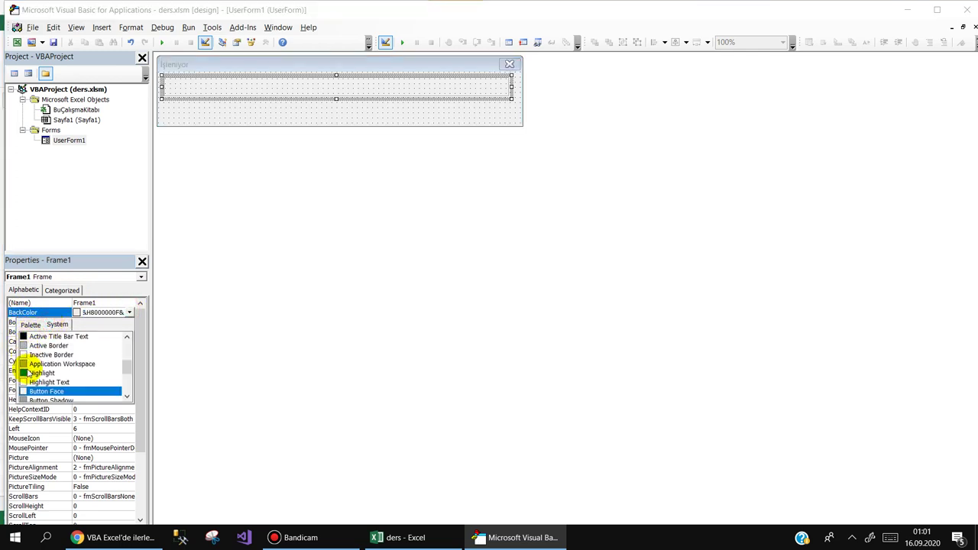
{"action": "left_click", "coordinate": [25, 372]}
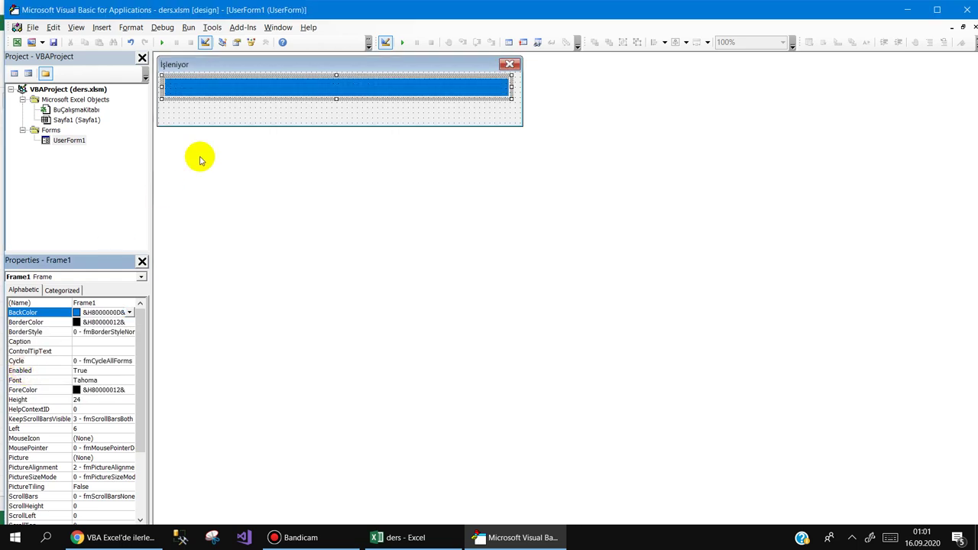
{"action": "left_click", "coordinate": [336, 116]}
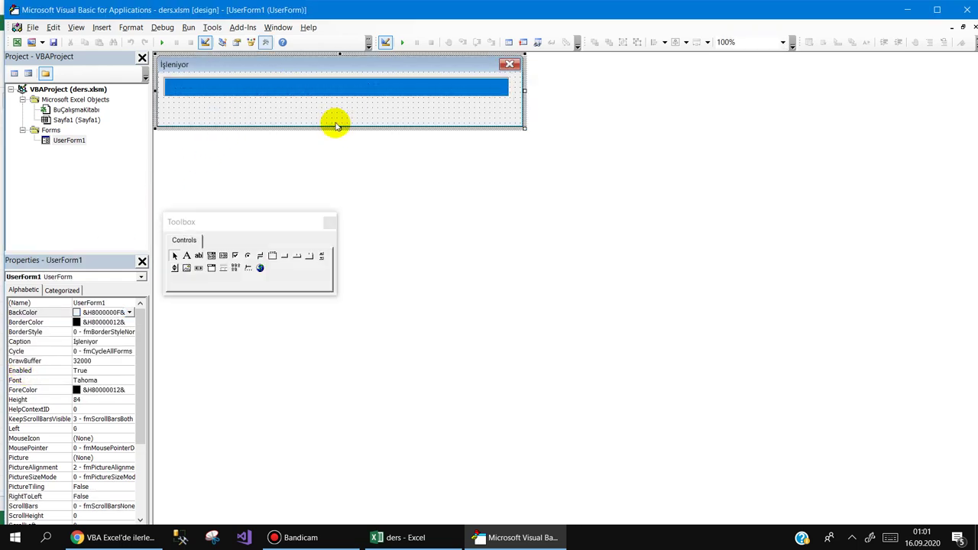
Step: Add Label1 below the blue bar with a larger bold Calibri font
{"action": "left_click", "coordinate": [187, 255]}
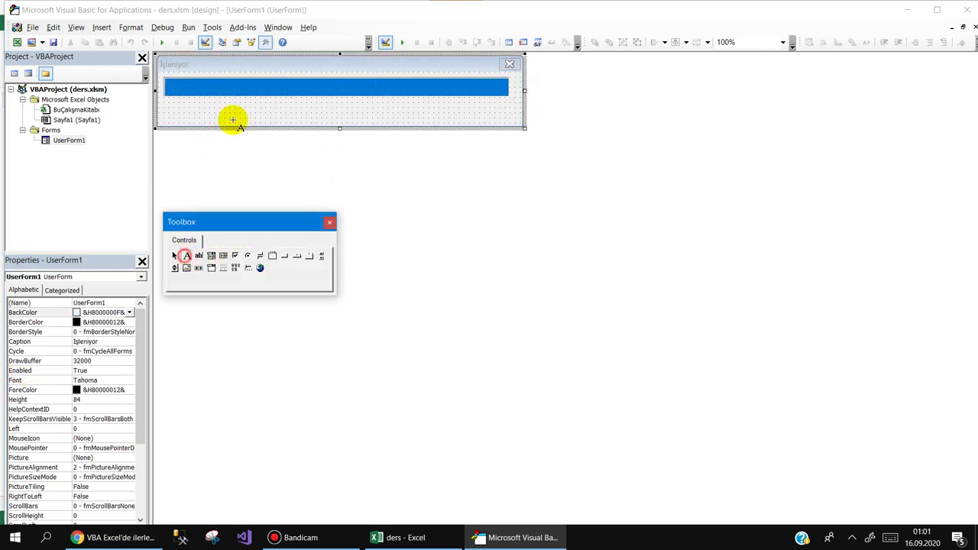
{"action": "left_click", "coordinate": [296, 100]}
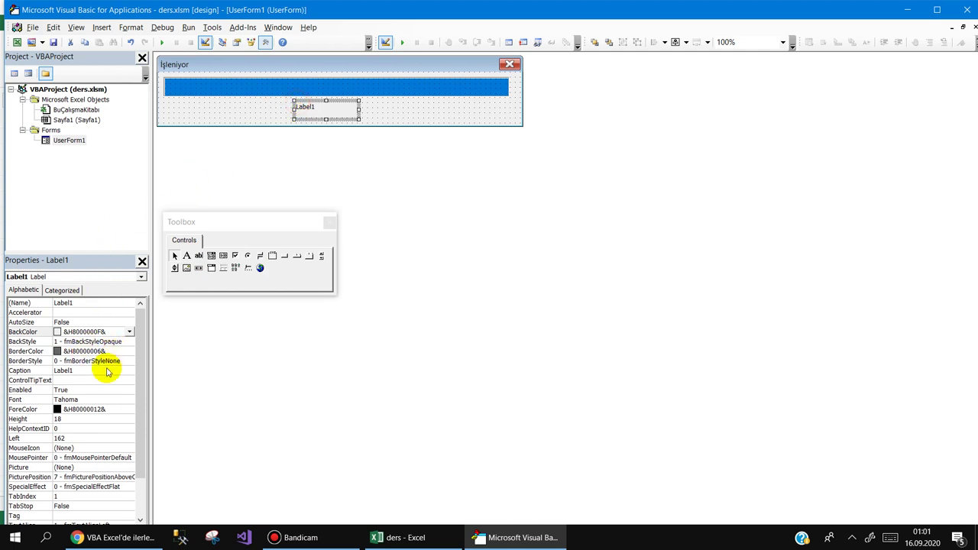
{"action": "left_click", "coordinate": [121, 399]}
{"action": "left_click", "coordinate": [130, 399]}
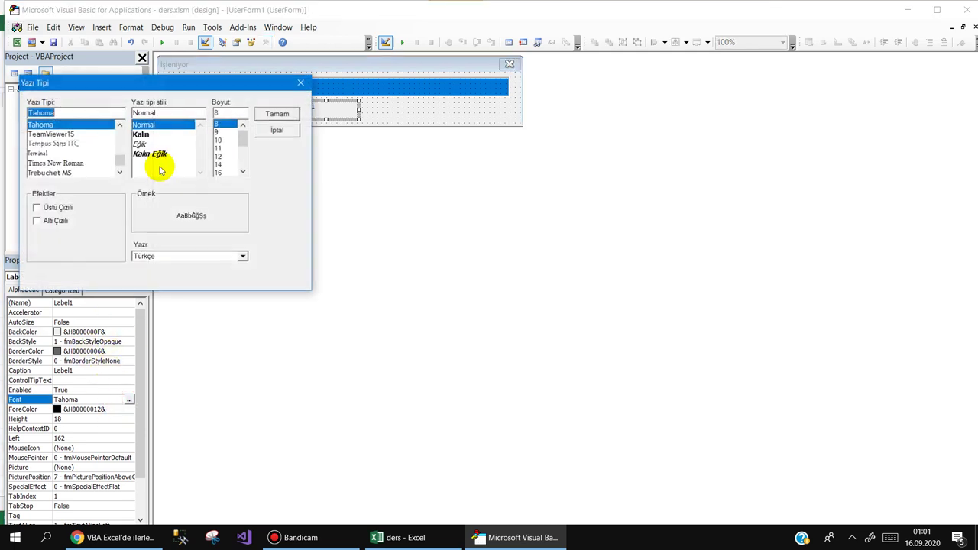
{"action": "type", "text": "c"}
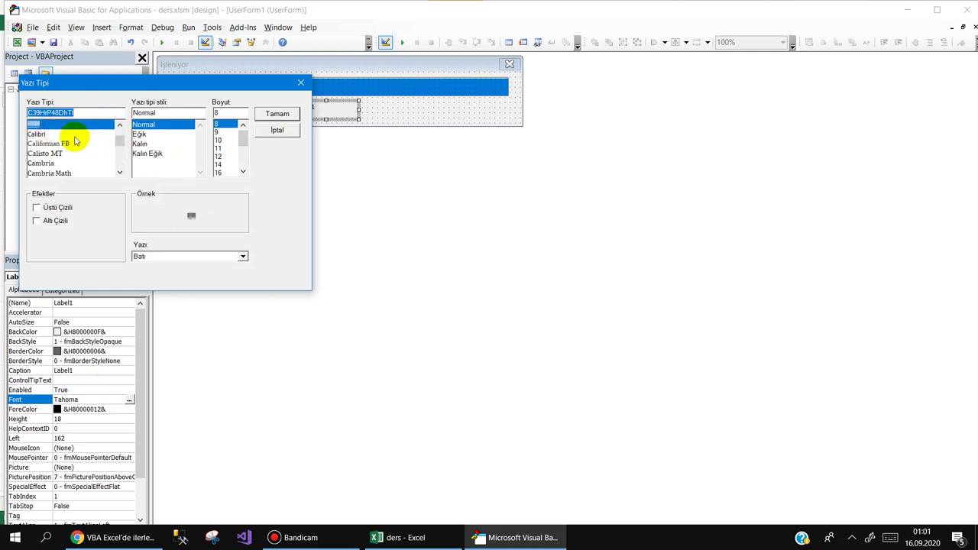
{"action": "left_click", "coordinate": [65, 135]}
{"action": "left_click", "coordinate": [158, 163]}
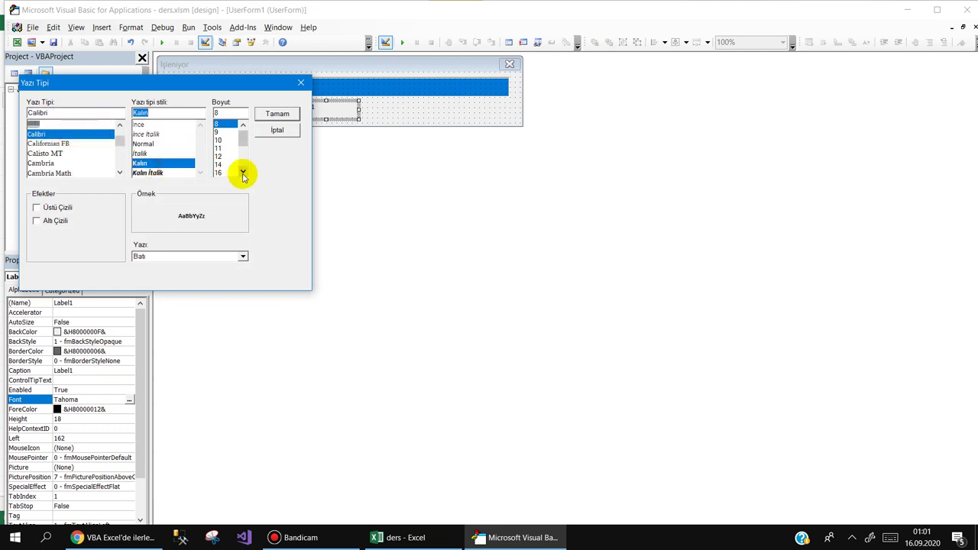
{"action": "left_click", "coordinate": [243, 171]}
{"action": "left_click", "coordinate": [242, 171]}
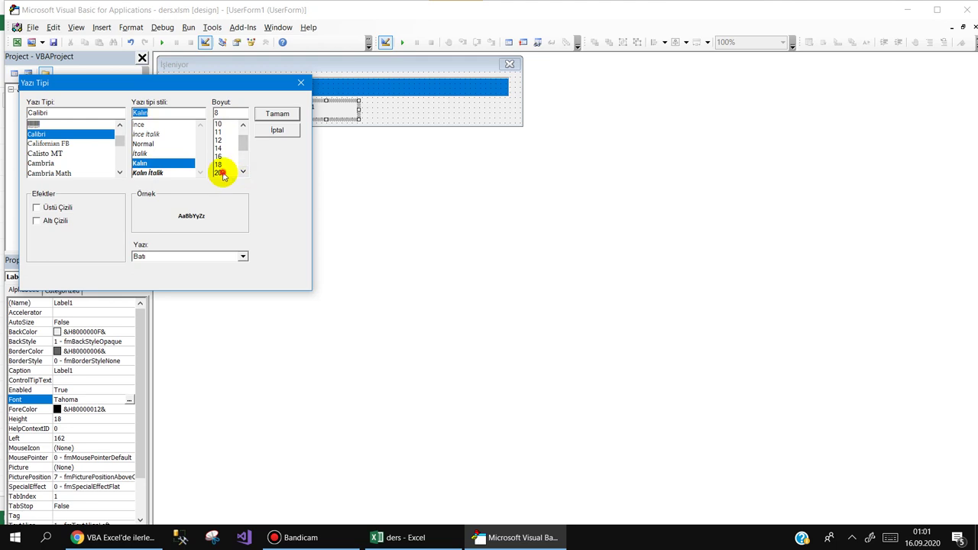
{"action": "left_click", "coordinate": [219, 172]}
{"action": "left_click", "coordinate": [263, 114]}
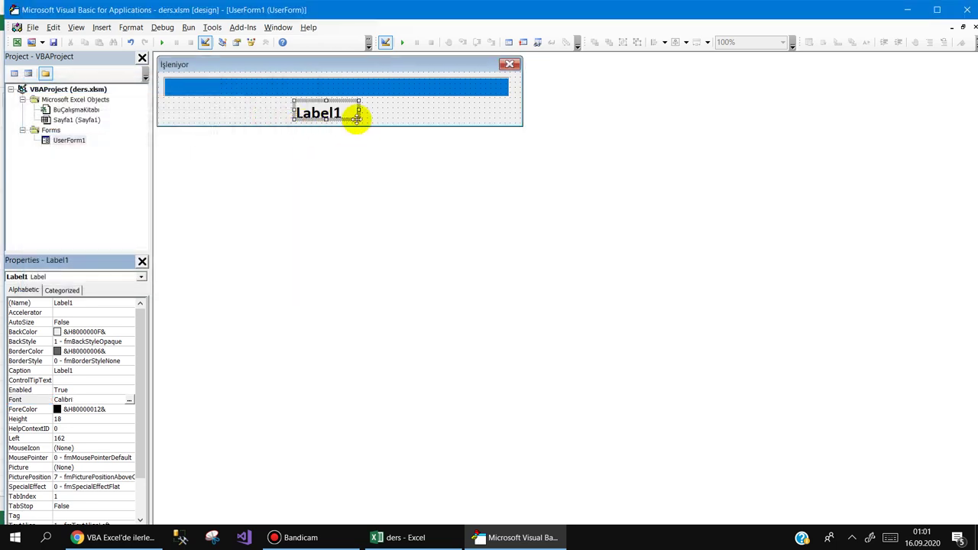
Step: Enlarge Label1, shift it right, and set TextAlign to fmTextAlignCenter
{"action": "left_click_drag", "start_coordinate": [358, 119], "coordinate": [363, 123]}
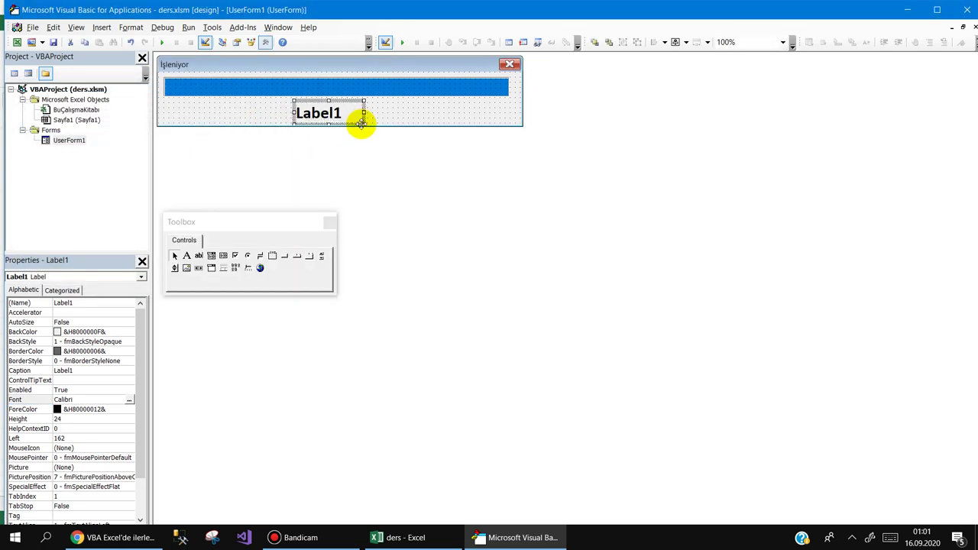
{"action": "left_click", "coordinate": [346, 101]}
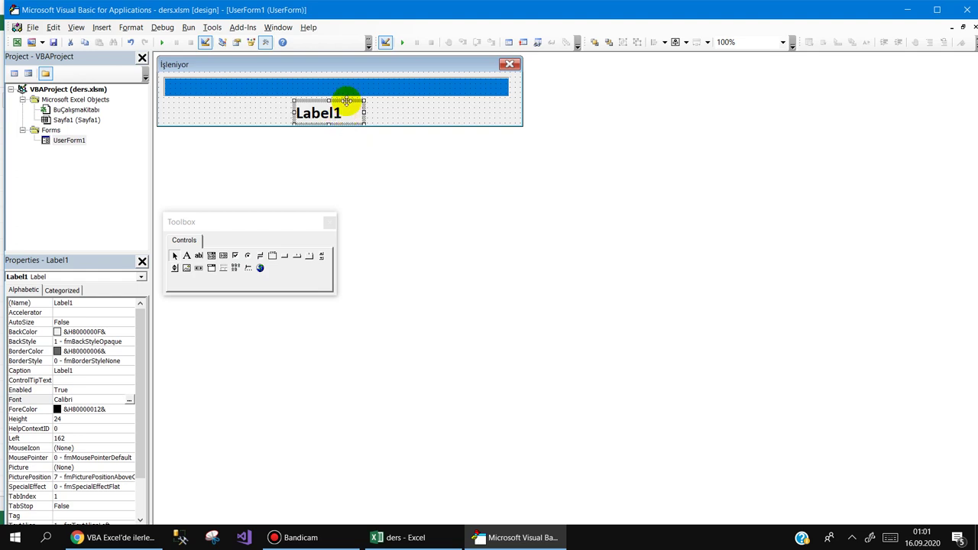
{"action": "left_click_drag", "start_coordinate": [346, 101], "coordinate": [364, 105]}
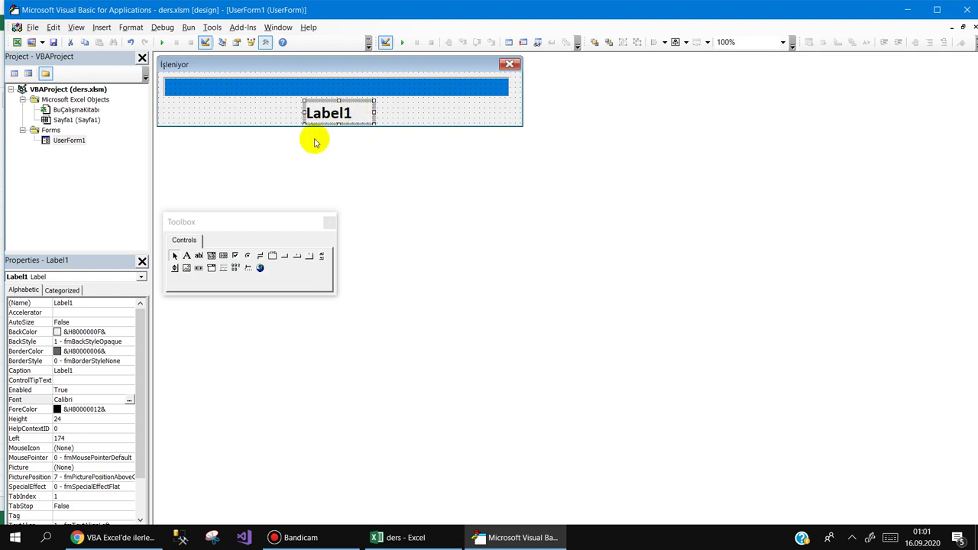
{"action": "left_click_drag", "start_coordinate": [142, 456], "coordinate": [140, 489]}
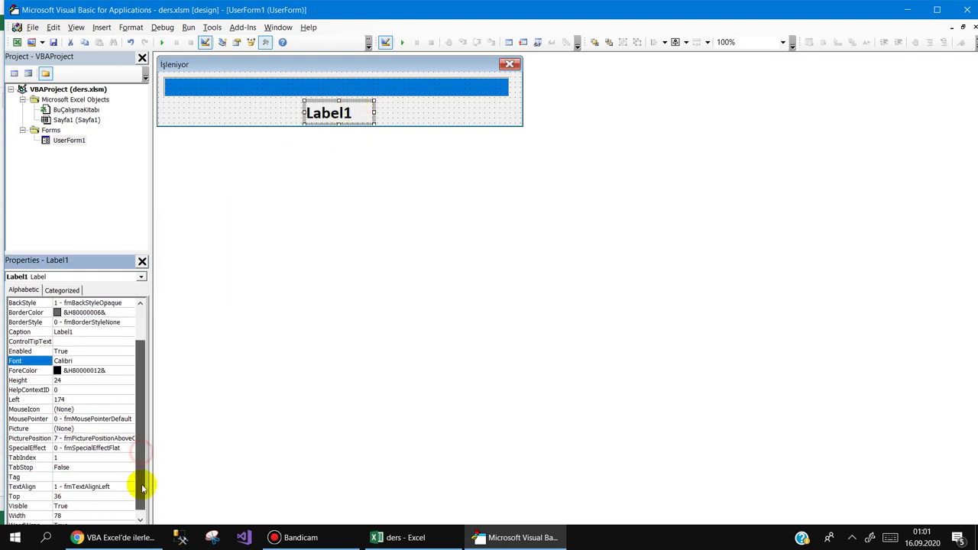
{"action": "double_click", "coordinate": [37, 486]}
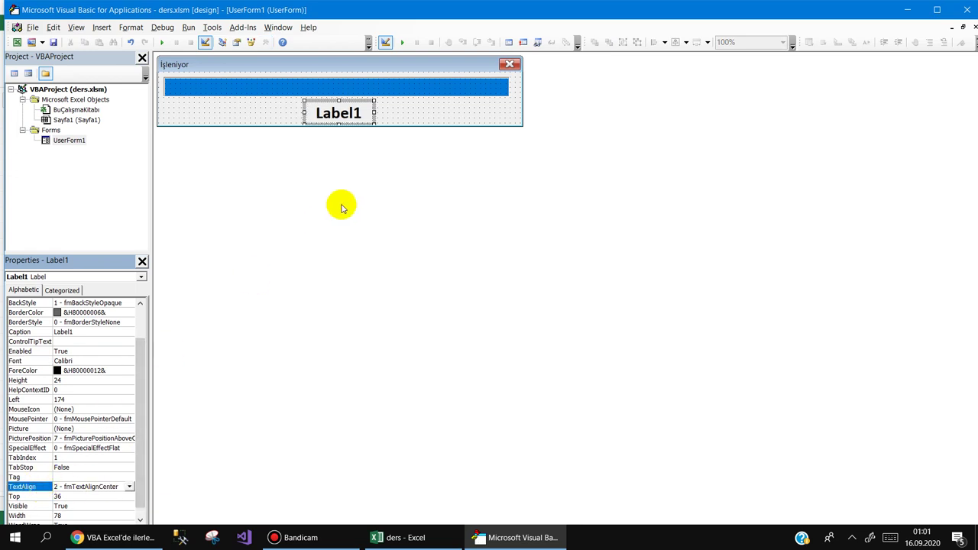
{"action": "left_click", "coordinate": [459, 116]}
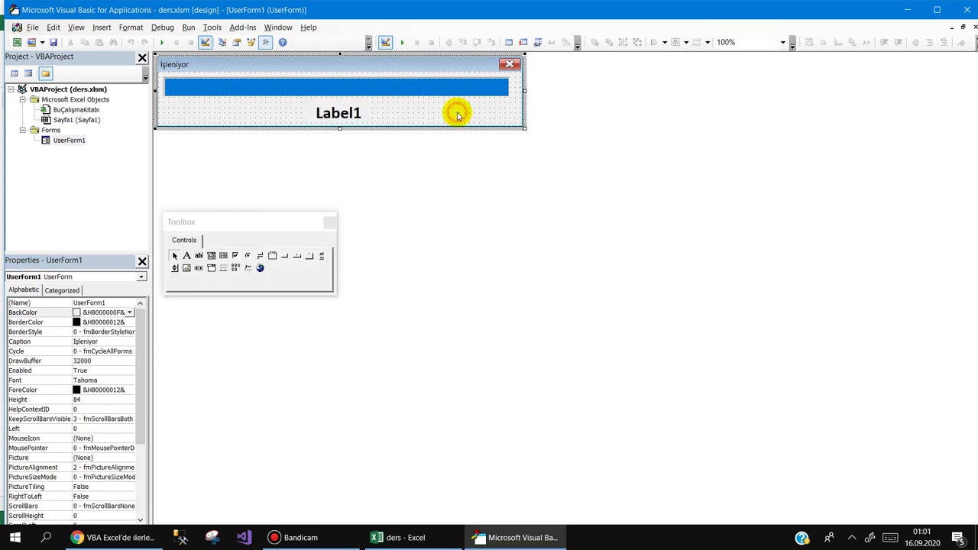
Step: Set the UserForm's (Name) property to frmProgress
{"action": "left_click", "coordinate": [66, 304]}
{"action": "type", "text": "frmProgress"}
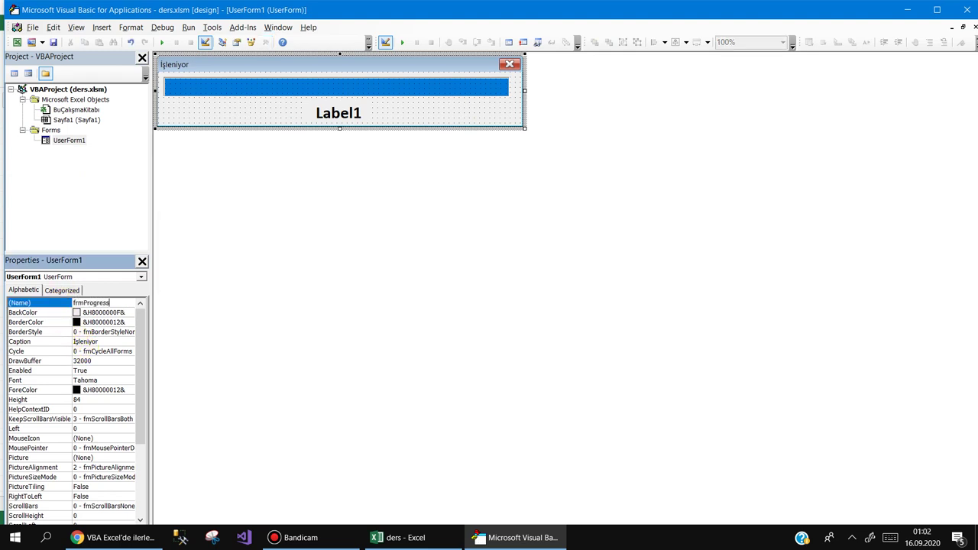
{"action": "key", "text": "Return"}
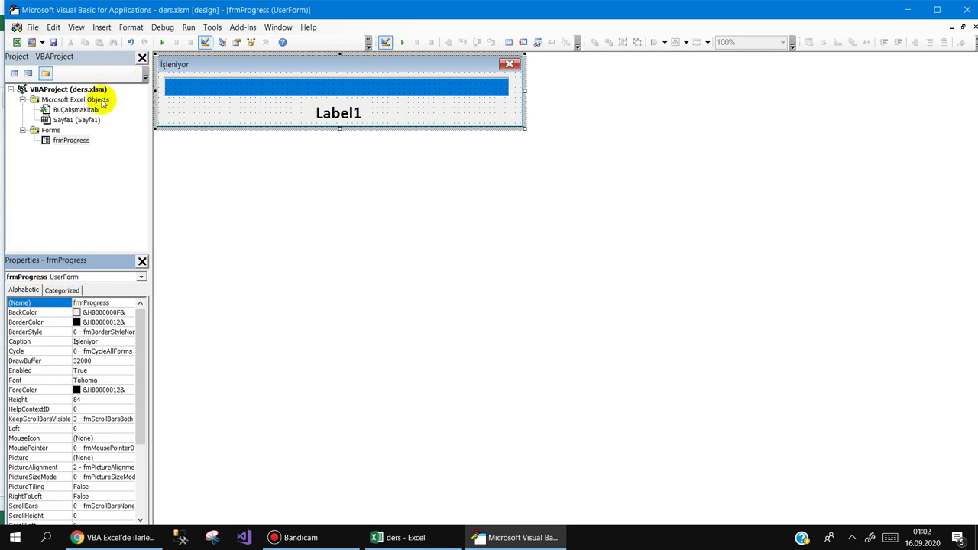
Step: Open Sayfa1's code and return to the Excel sheet with CommandButton1
{"action": "left_click", "coordinate": [66, 120]}
{"action": "double_click", "coordinate": [66, 120]}
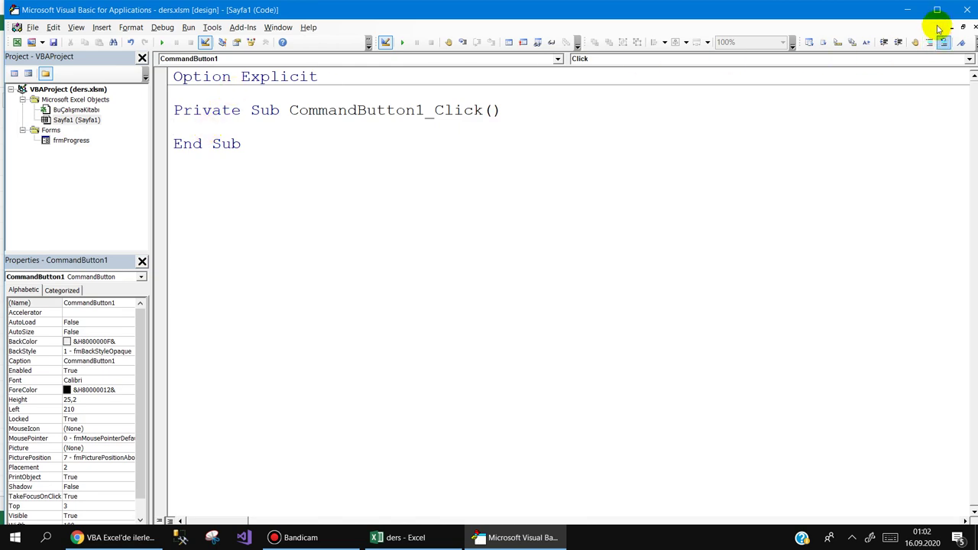
{"action": "left_click", "coordinate": [964, 9]}
{"action": "double_click", "coordinate": [307, 136]}
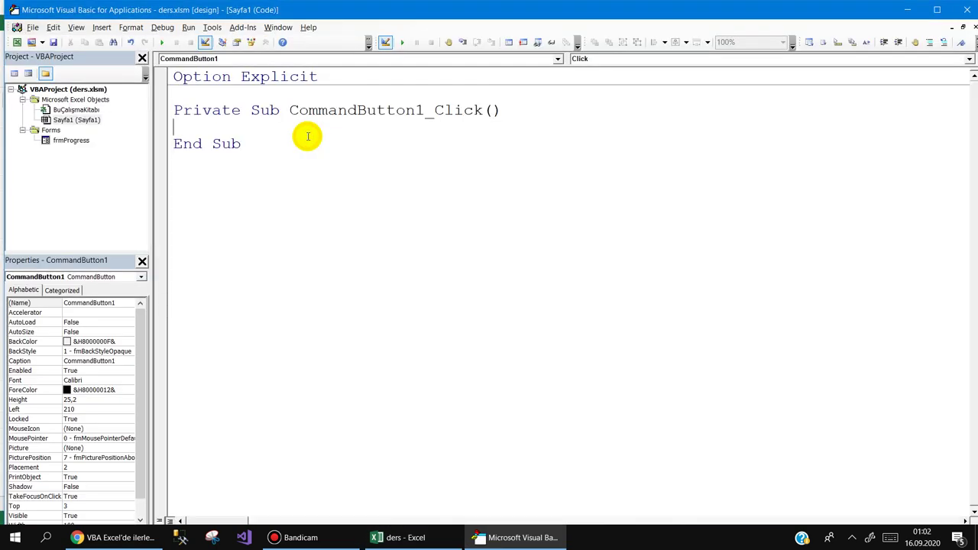
{"action": "left_click", "coordinate": [967, 9]}
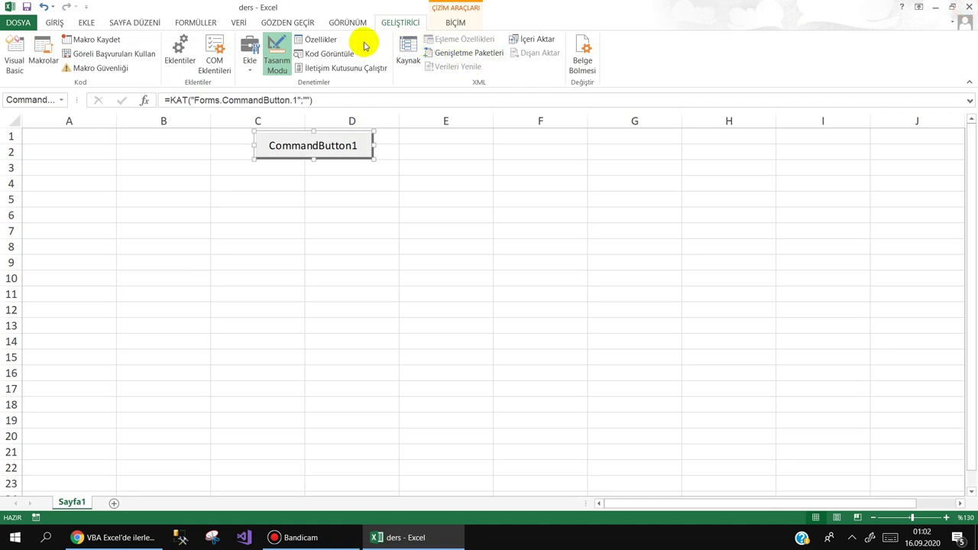
Step: Set CommandButton1's caption to Kaydet
{"action": "left_click", "coordinate": [300, 39]}
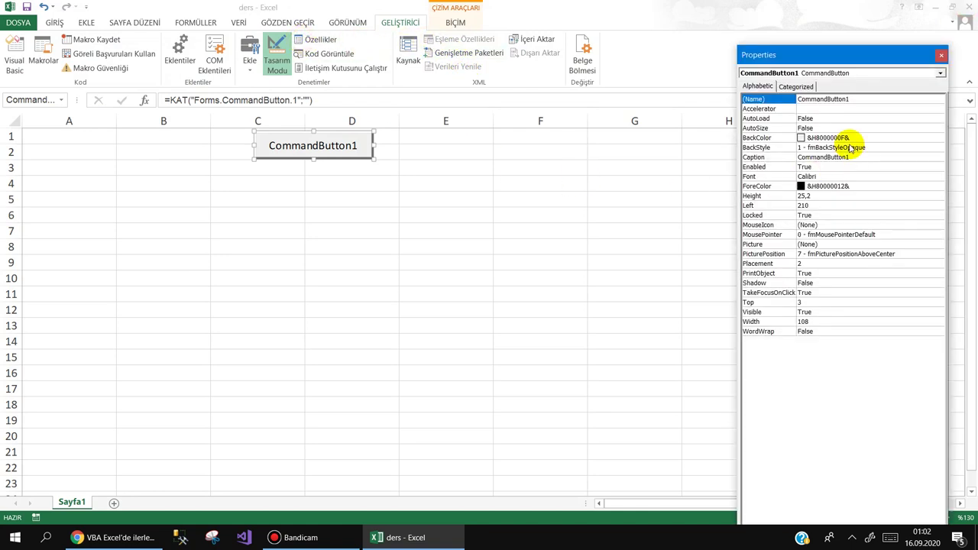
{"action": "left_click", "coordinate": [833, 157]}
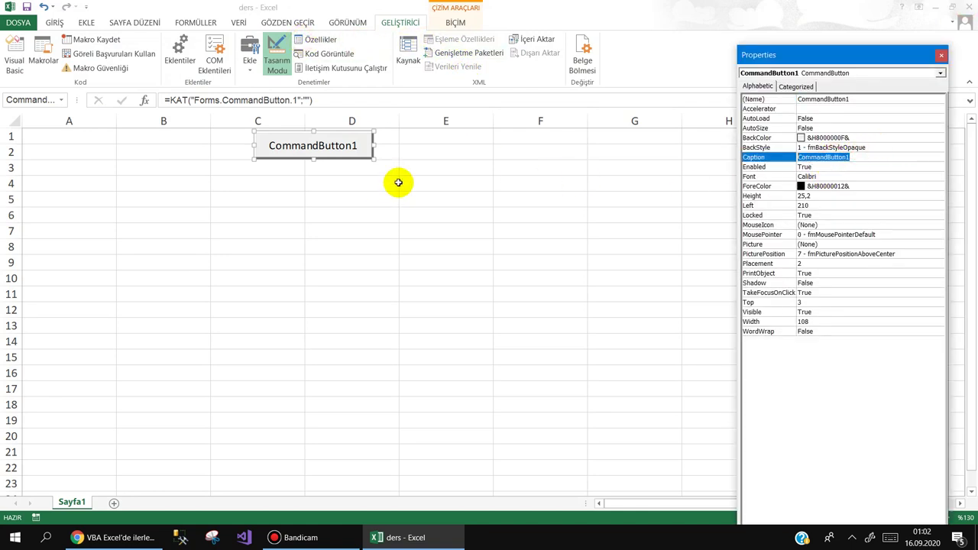
{"action": "type", "text": "Kaydet"}
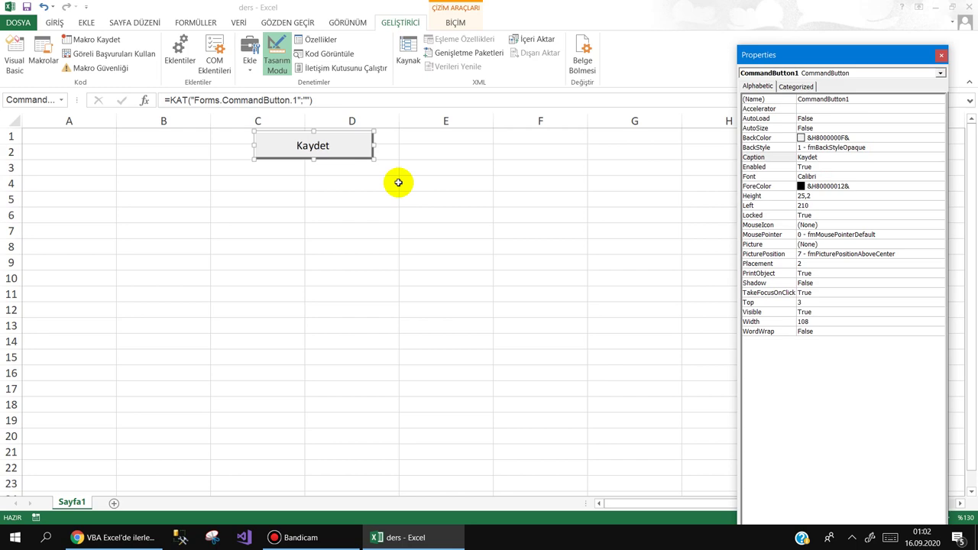
{"action": "double_click", "coordinate": [317, 145]}
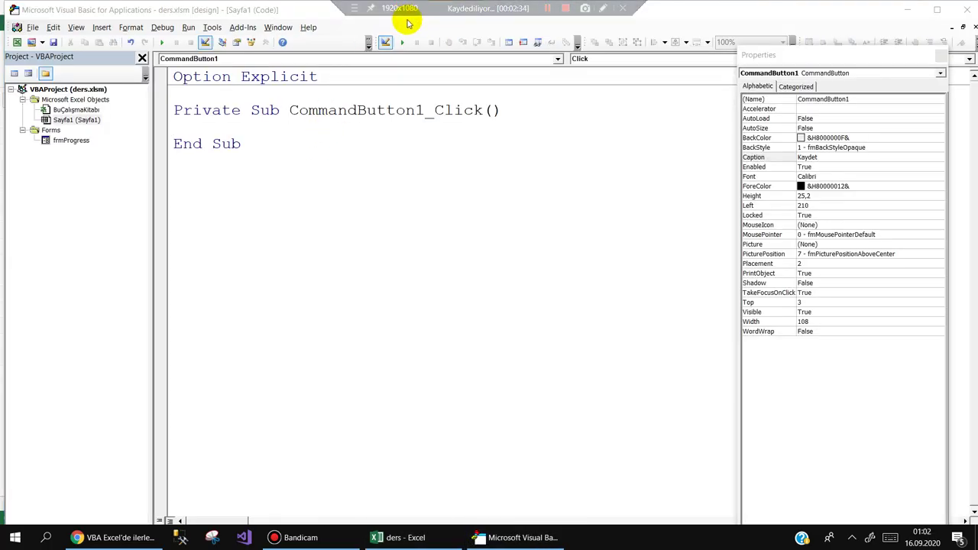
{"action": "left_click", "coordinate": [397, 539]}
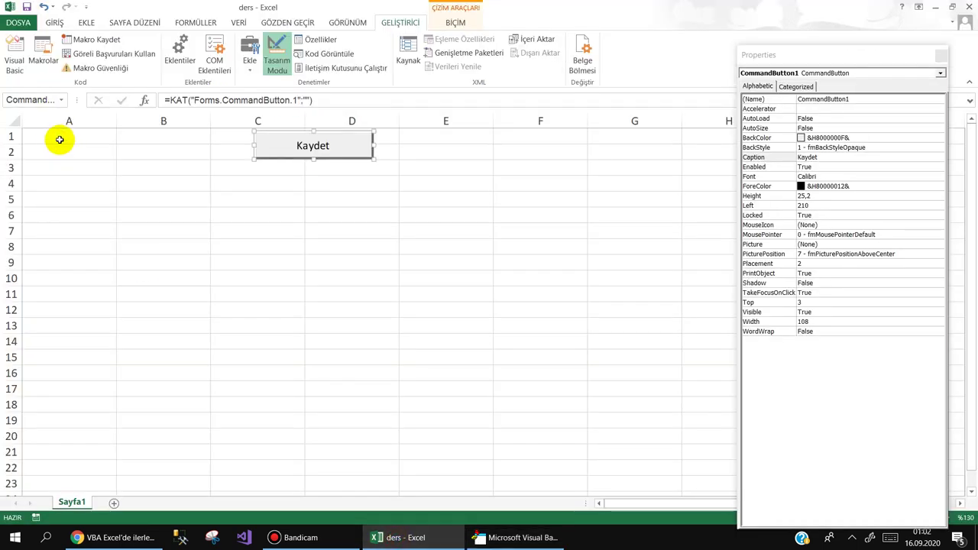
Step: Make cell A1 bold at font size 22 and open the Kaydet button's Click procedure
{"action": "left_click", "coordinate": [60, 140]}
{"action": "left_click", "coordinate": [55, 22]}
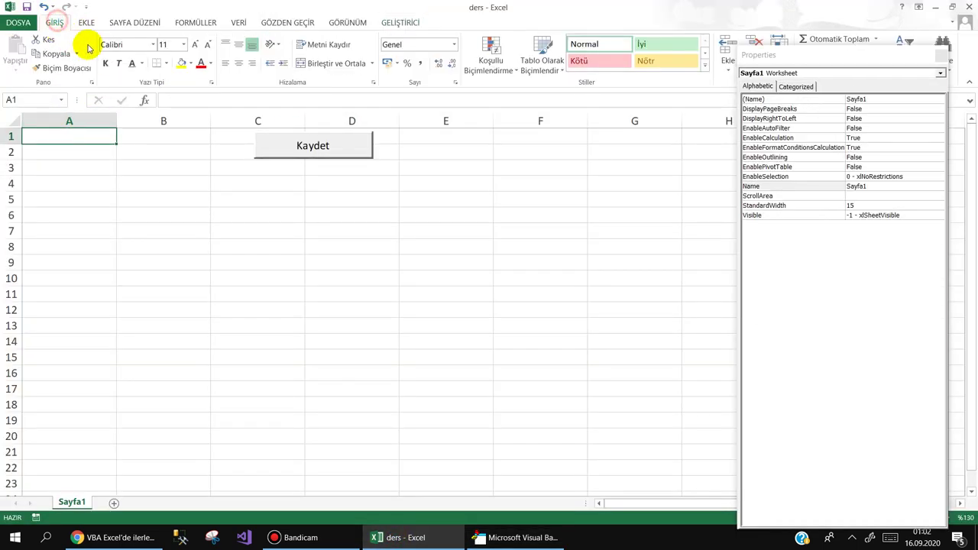
{"action": "left_click", "coordinate": [105, 62]}
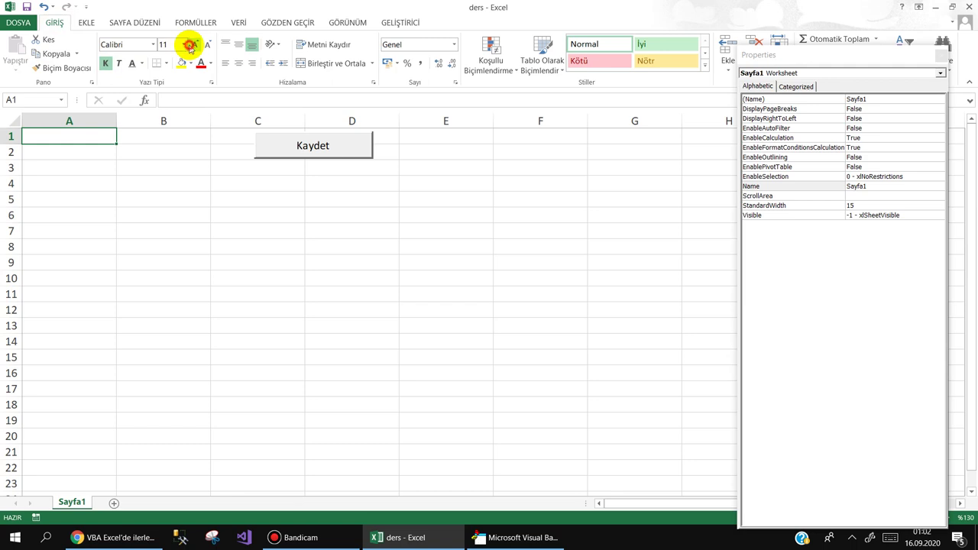
{"action": "left_click", "coordinate": [190, 44]}
{"action": "left_click", "coordinate": [190, 44]}
{"action": "left_click", "coordinate": [190, 45]}
{"action": "left_click", "coordinate": [190, 44]}
{"action": "left_click", "coordinate": [190, 44]}
{"action": "left_click", "coordinate": [190, 45]}
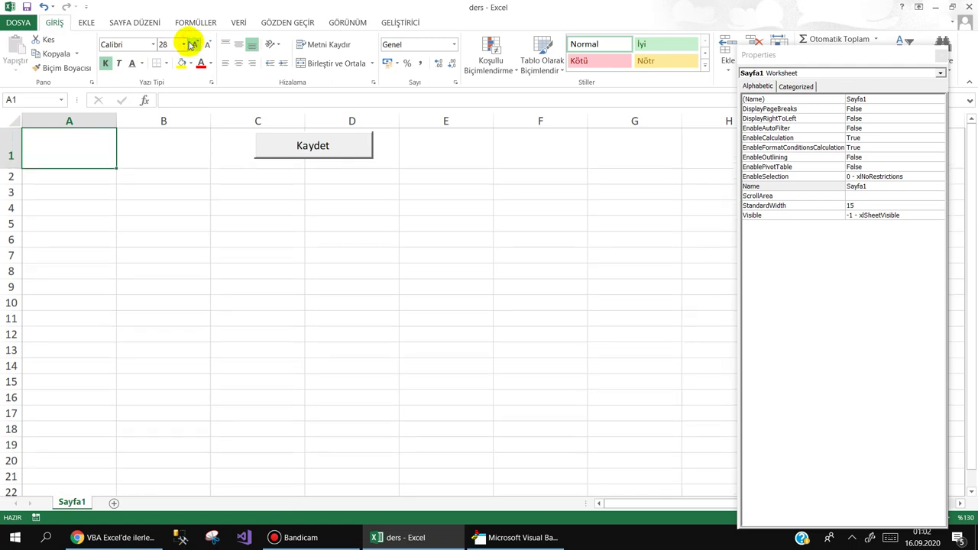
{"action": "left_click", "coordinate": [208, 45]}
{"action": "left_click", "coordinate": [208, 44]}
{"action": "left_click", "coordinate": [208, 45]}
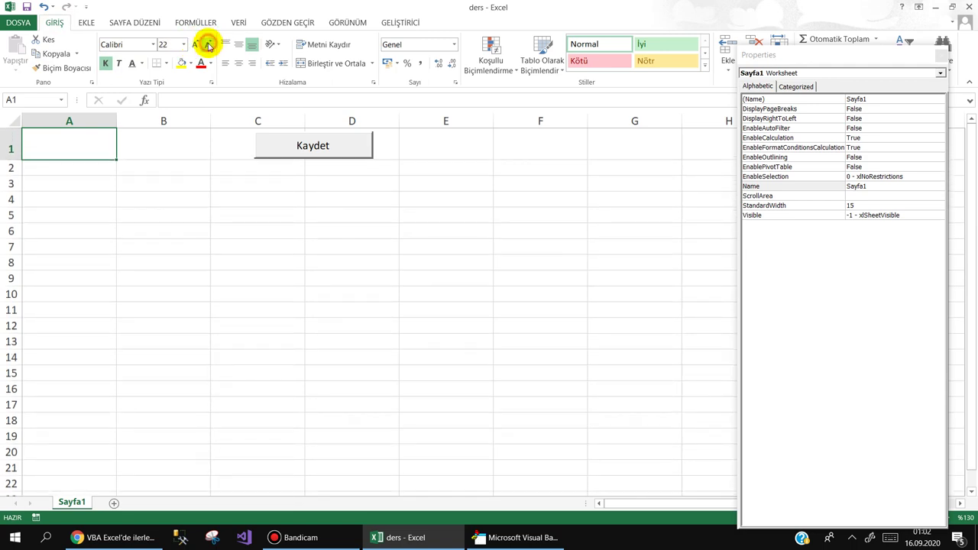
{"action": "left_click", "coordinate": [154, 157]}
{"action": "double_click", "coordinate": [344, 146]}
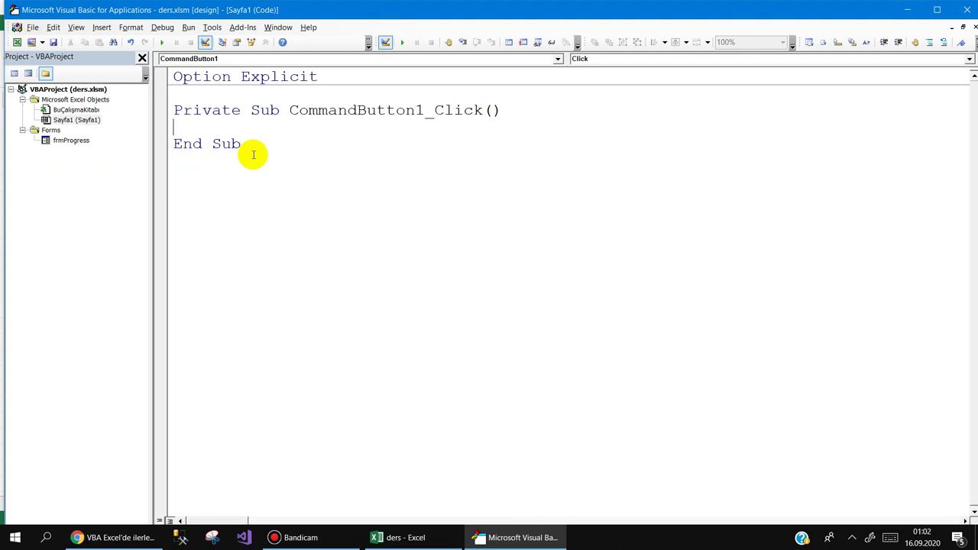
Step: Enter the lines 'Dim x As Long' and 'Dim y As Integer' in CommandButton1_Click using IntelliSense
{"action": "type", "text": "dim x"}
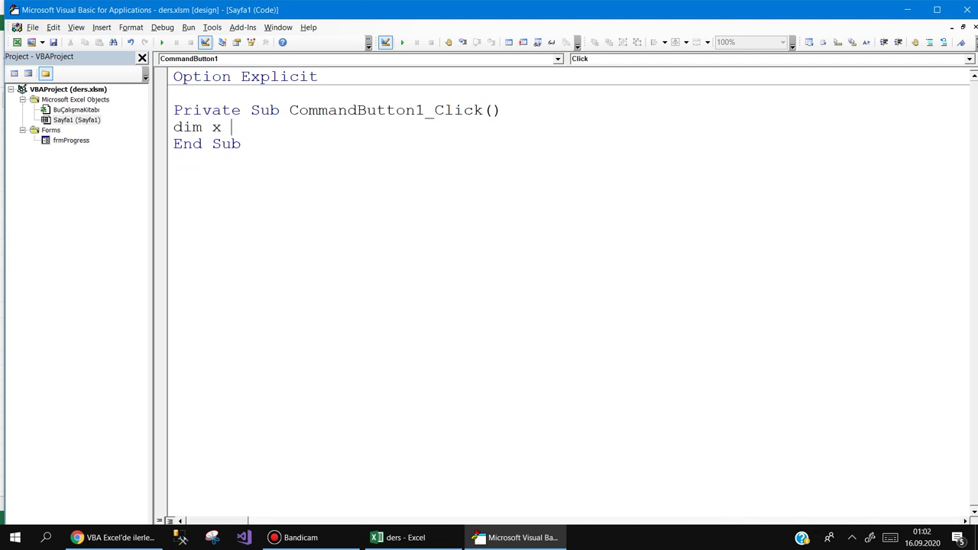
{"action": "key", "text": "Return"}
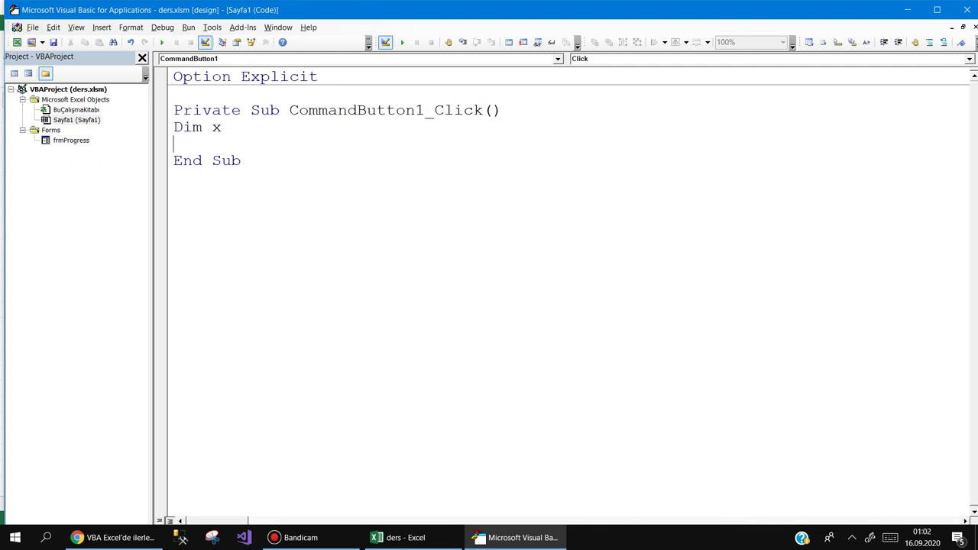
{"action": "key", "text": "BackSpace"}
{"action": "type", "text": "s lon"}
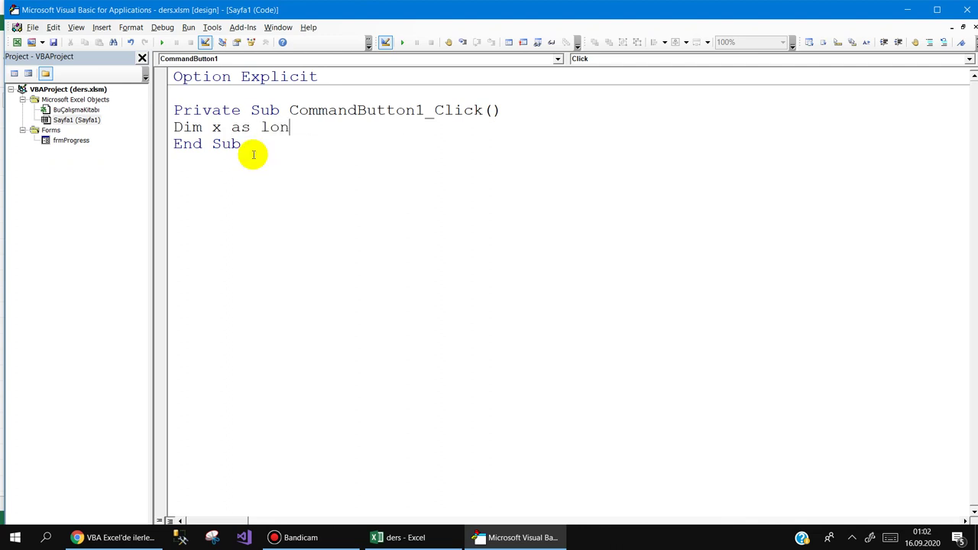
{"action": "type", "text": "g"}
{"action": "key", "text": "Return"}
{"action": "type", "text": "dim y a"}
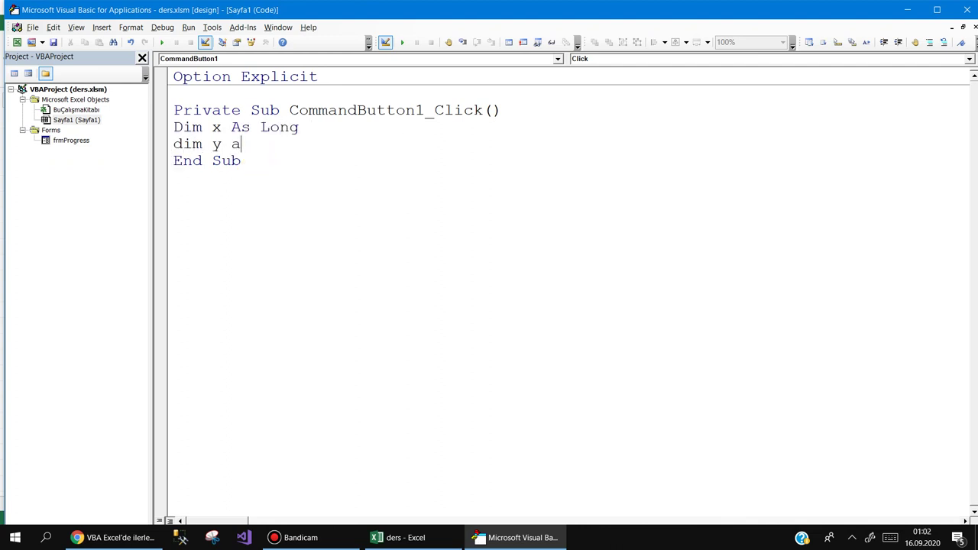
{"action": "type", "text": "s "}
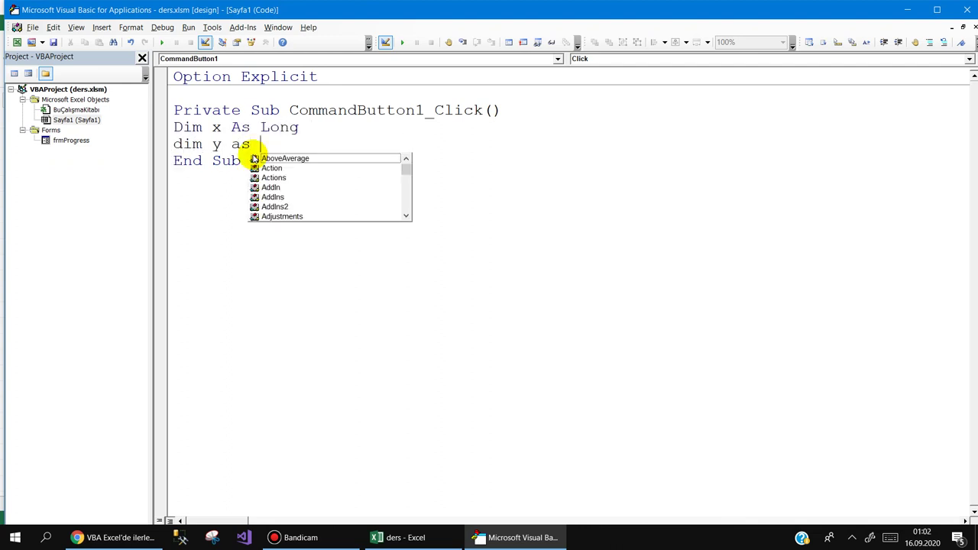
{"action": "type", "text": "in"}
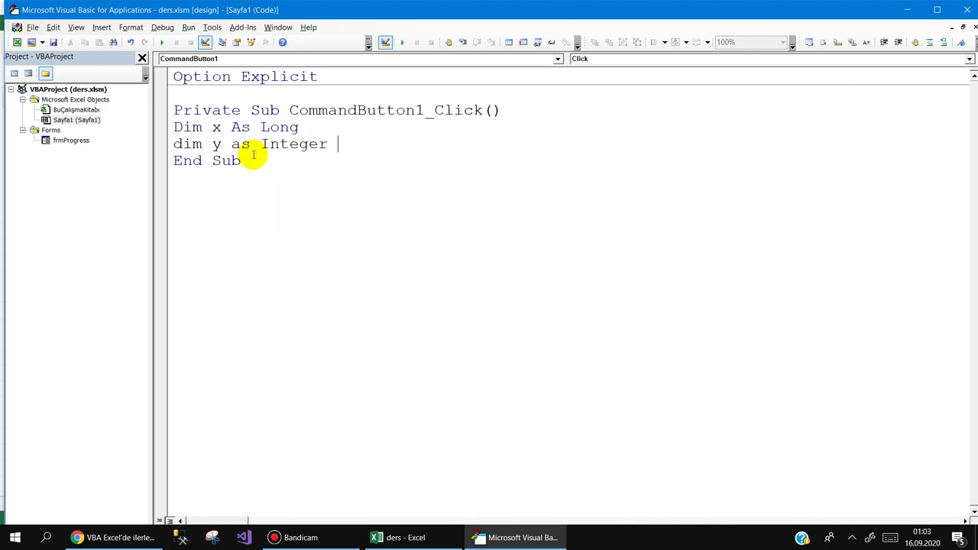
{"action": "key", "text": "Return"}
{"action": "key", "text": "Return"}
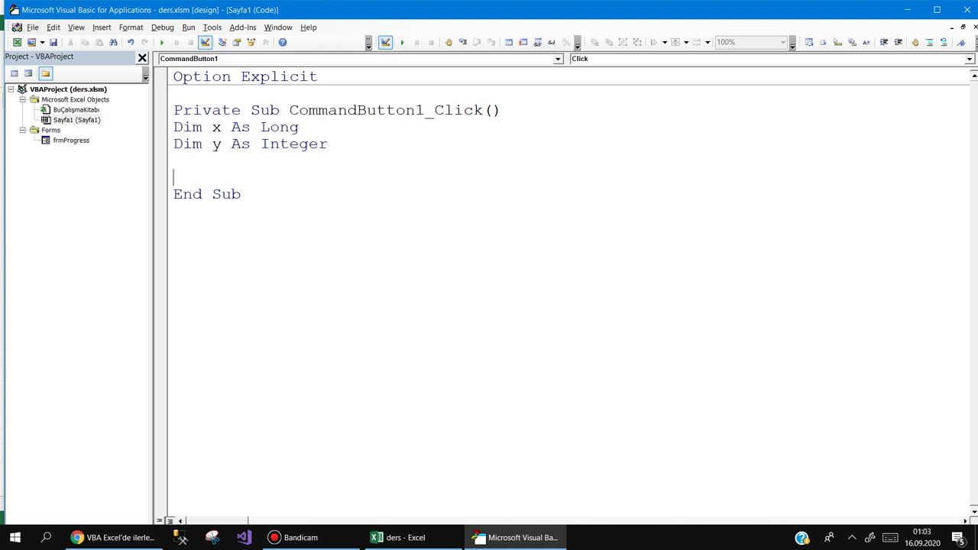
Step: Open frmProgress and rename the blue progress frame to bar
{"action": "double_click", "coordinate": [71, 139]}
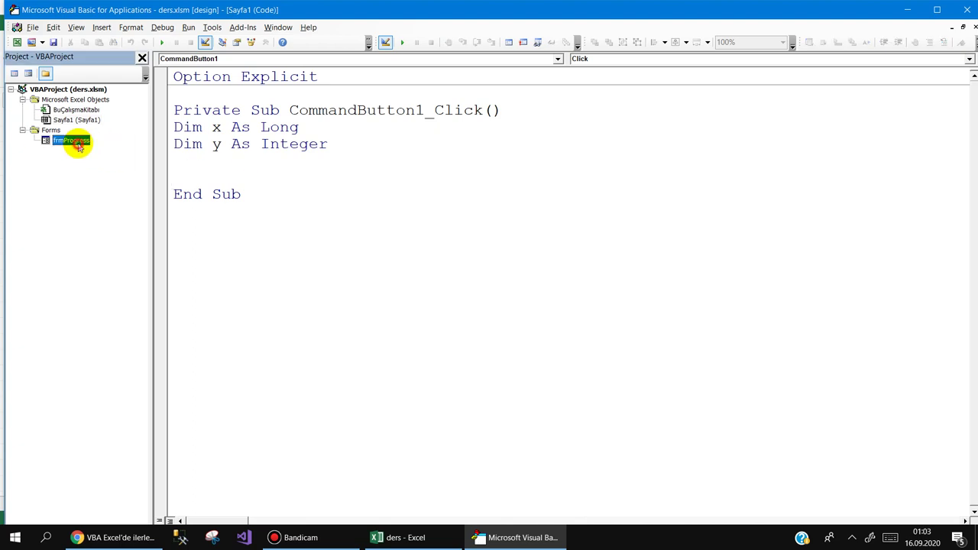
{"action": "left_click", "coordinate": [260, 86]}
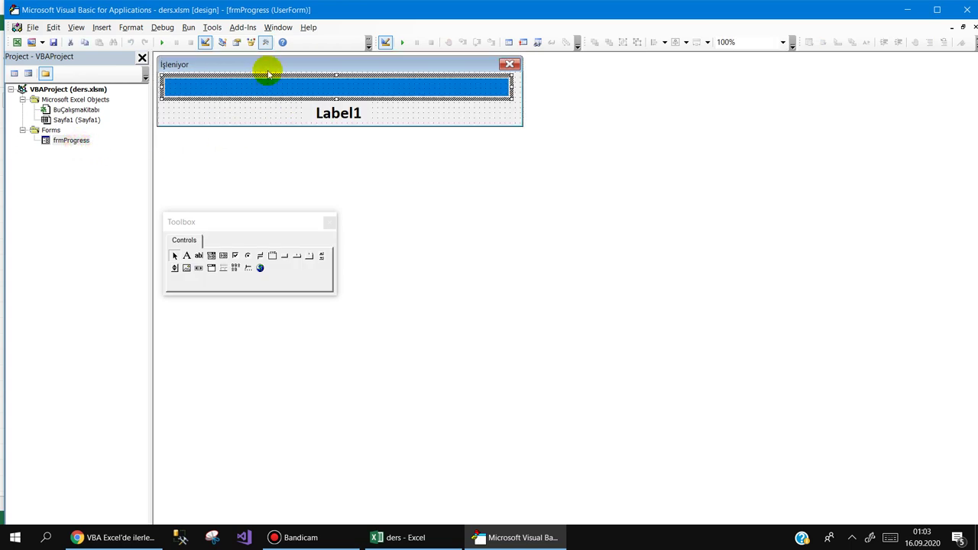
{"action": "left_click", "coordinate": [238, 42]}
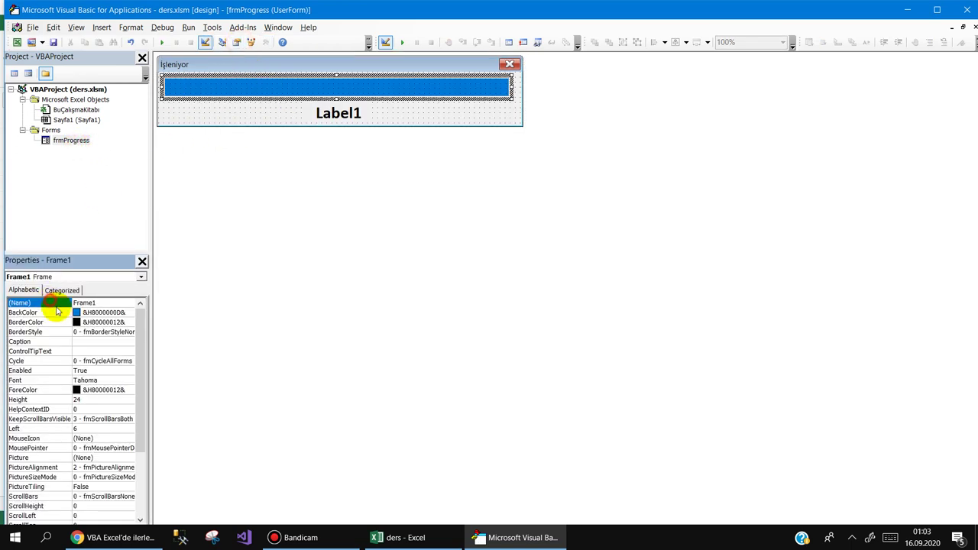
{"action": "type", "text": "bar"}
{"action": "key", "text": "Return"}
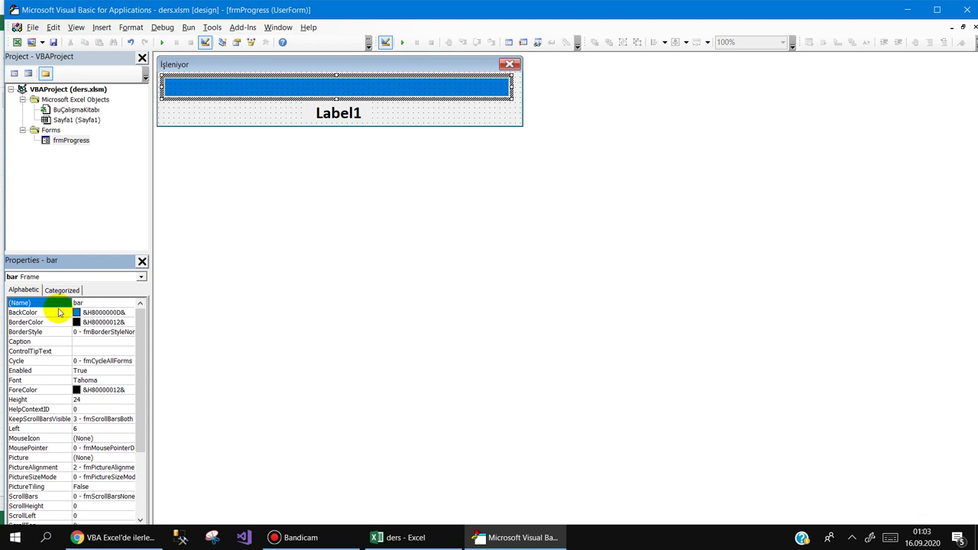
Step: Rename Label1 to lblBar and reopen the Sayfa1 code
{"action": "left_click", "coordinate": [342, 113]}
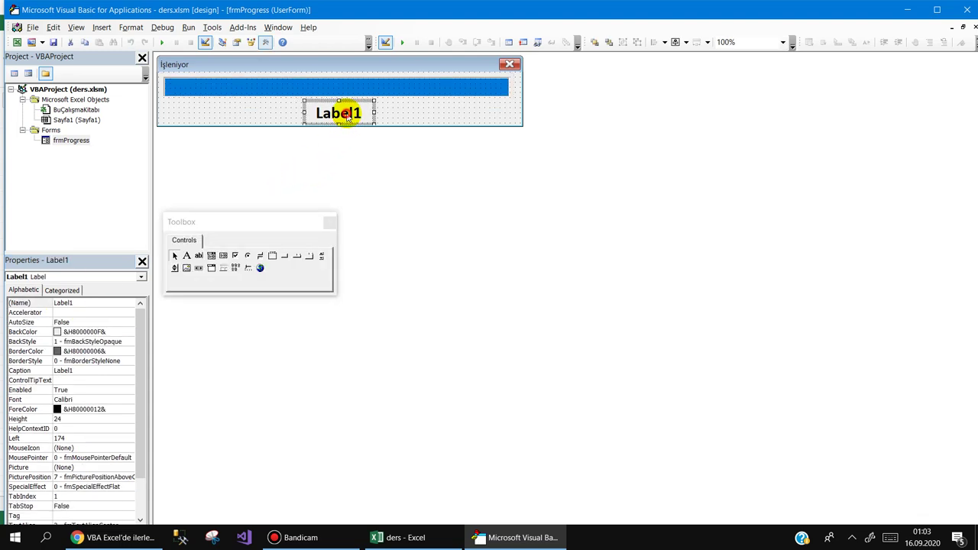
{"action": "left_click", "coordinate": [36, 304]}
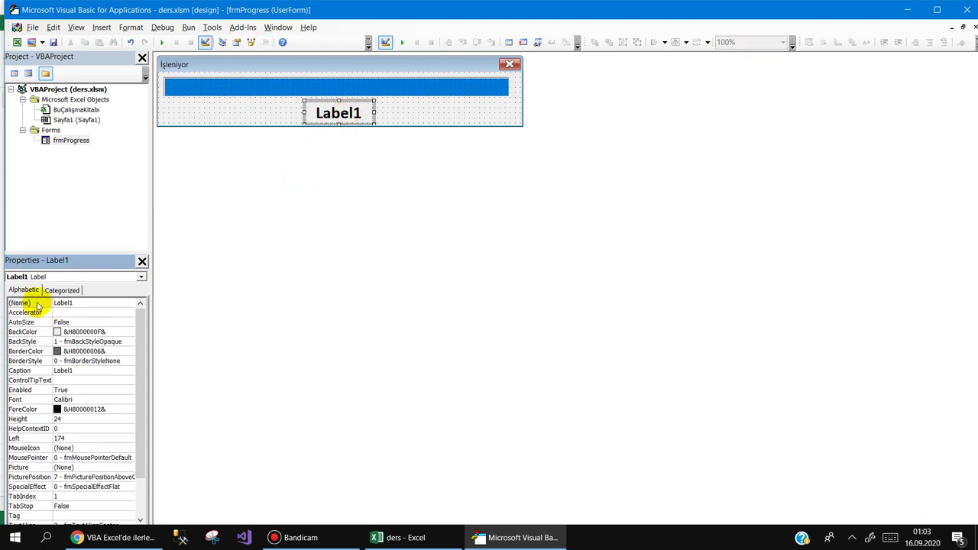
{"action": "key", "text": "BackSpace"}
{"action": "type", "text": "lblBar"}
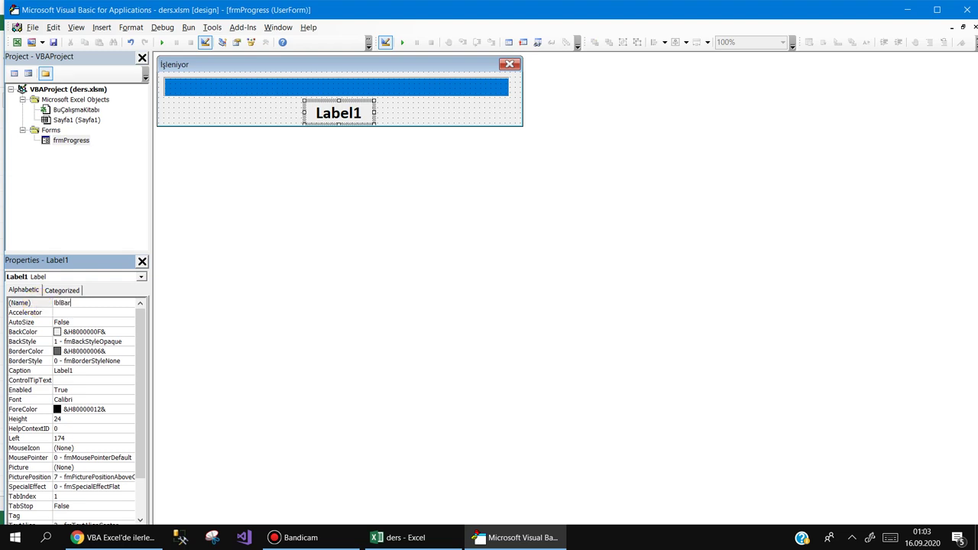
{"action": "left_click", "coordinate": [36, 305]}
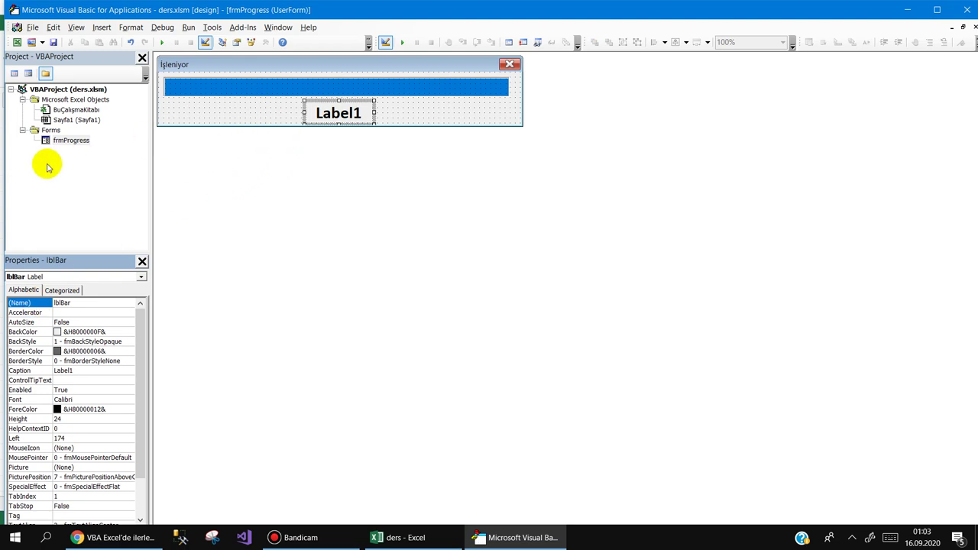
{"action": "double_click", "coordinate": [76, 120]}
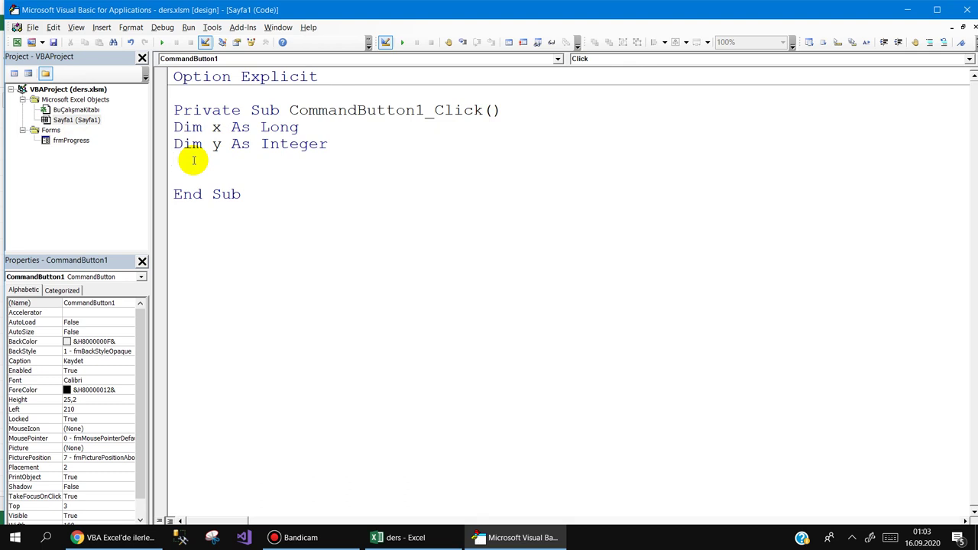
Step: Add the line frmProgress.bar.Width = 0 to the click code
{"action": "type", "text": "ba"}
{"action": "key", "text": "BackSpace"}
{"action": "key", "text": "BackSpace"}
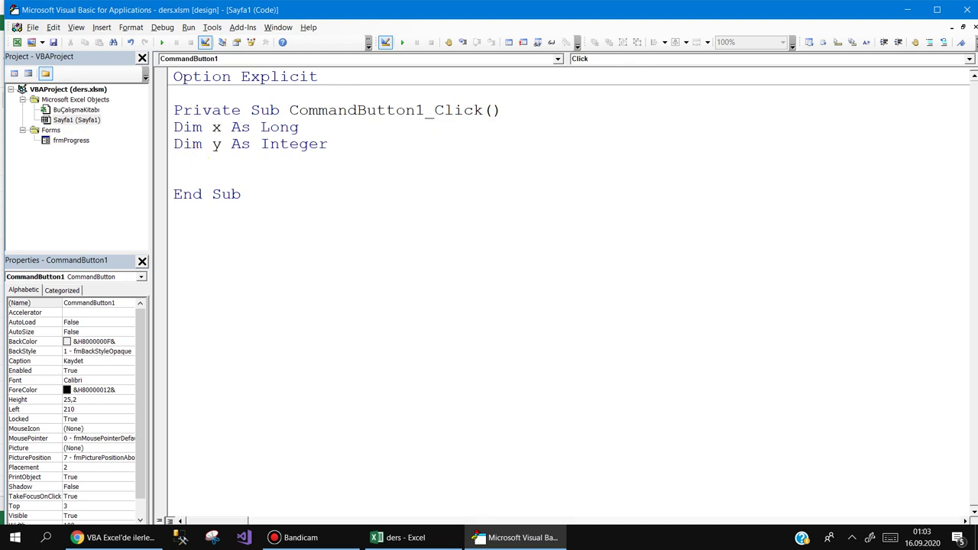
{"action": "type", "text": "frmp"}
{"action": "key", "text": "ctrl+space"}
{"action": "type", "text": "."}
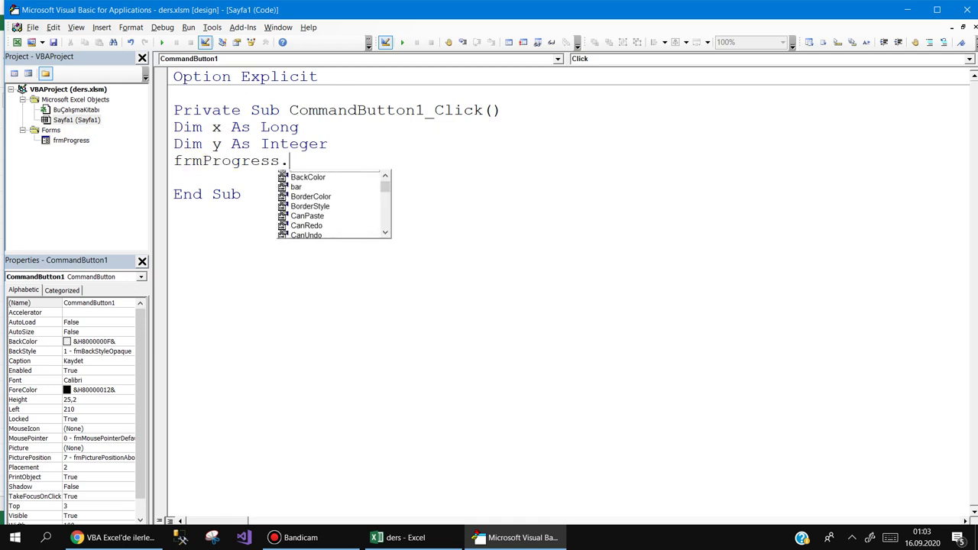
{"action": "type", "text": "bar="}
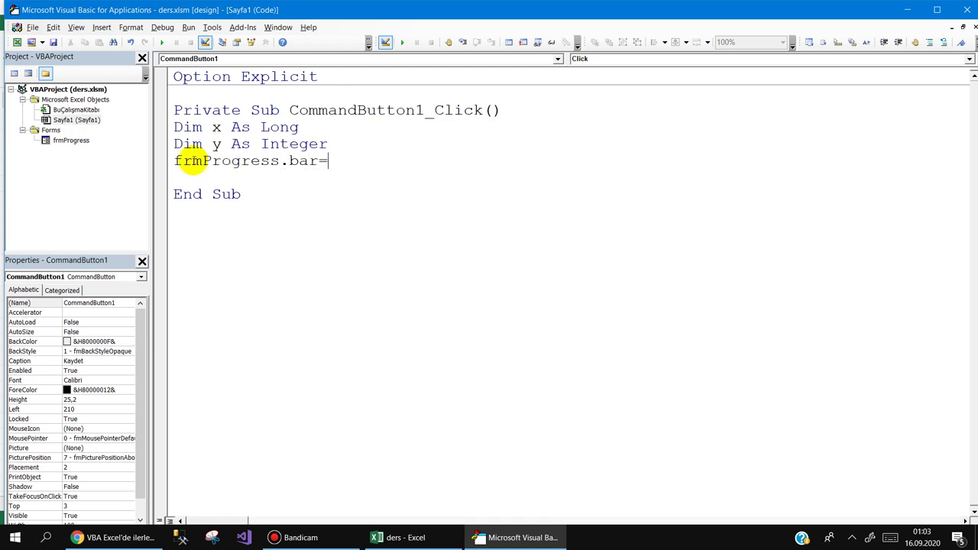
{"action": "type", "text": "w"}
{"action": "key", "text": "BackSpace"}
{"action": "key", "text": "BackSpace"}
{"action": "key", "text": "BackSpace"}
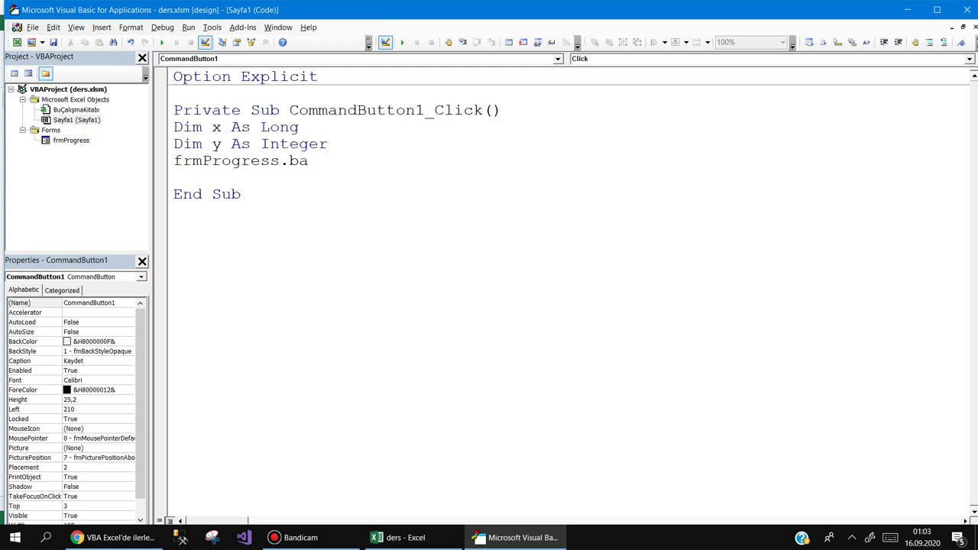
{"action": "type", "text": "r.w="}
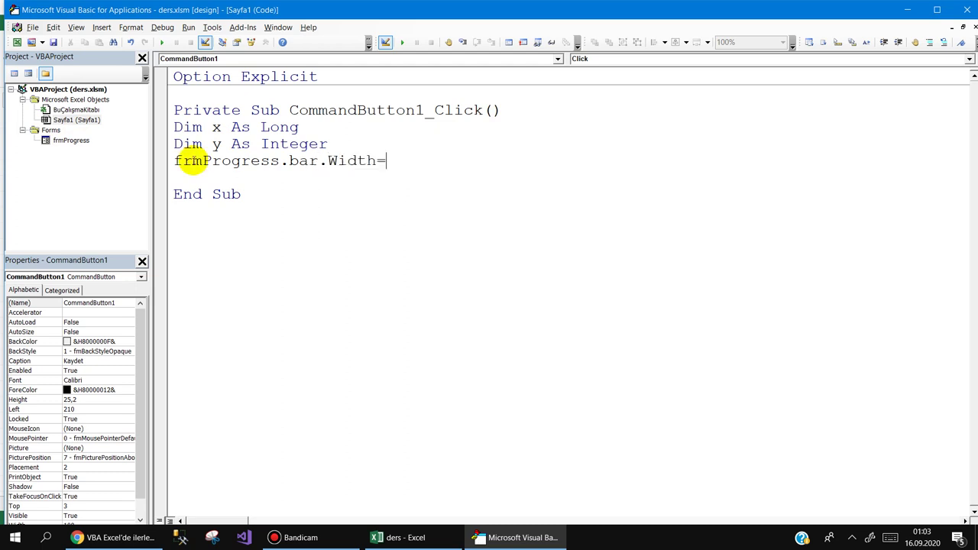
{"action": "type", "text": "0"}
{"action": "key", "text": "Return"}
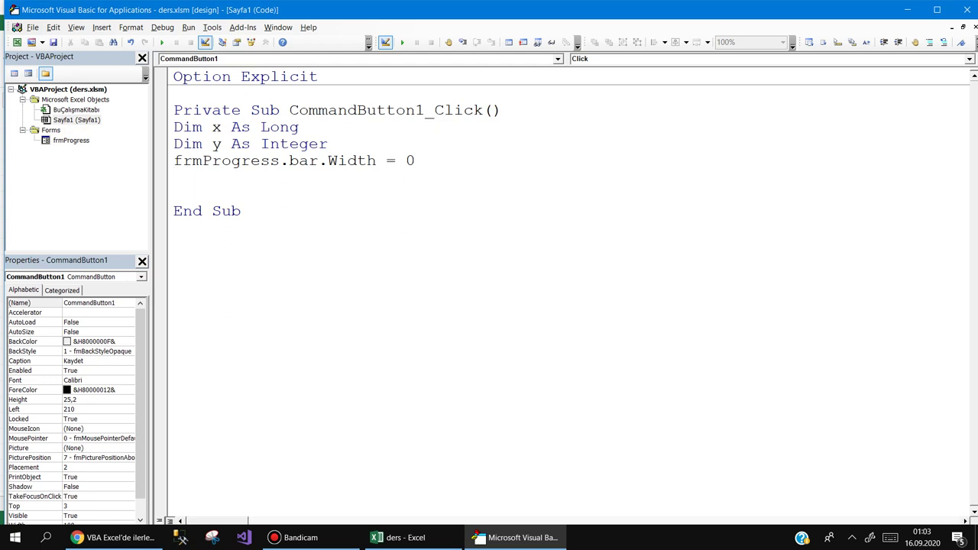
Step: Add an empty For x = 1 To 500 … Next loop, then bring up the Excel sheet
{"action": "type", "text": "for "}
{"action": "type", "text": "x= "}
{"action": "type", "text": "1 to "}
{"action": "type", "text": "5"}
{"action": "type", "text": "00"}
{"action": "key", "text": "Return"}
{"action": "key", "text": "Return"}
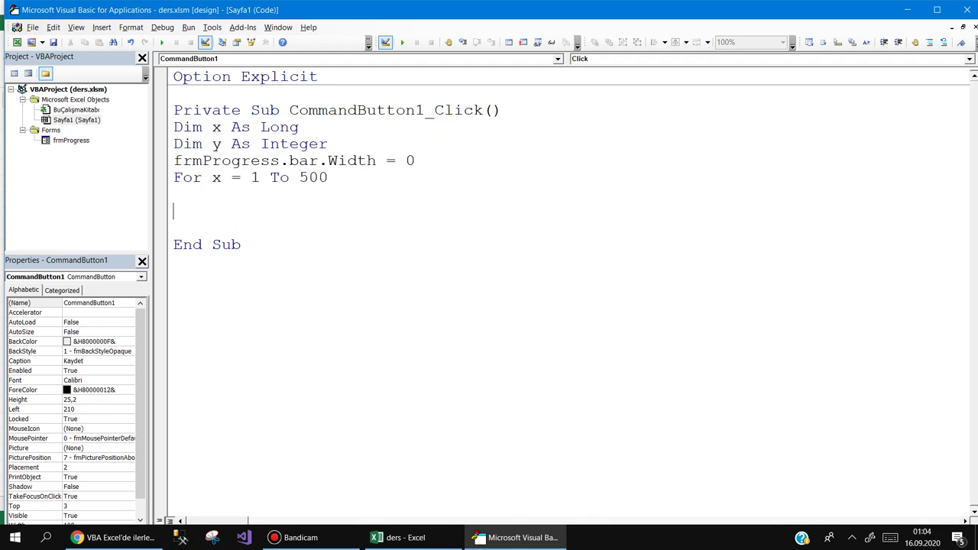
{"action": "key", "text": "Return"}
{"action": "type", "text": "next"}
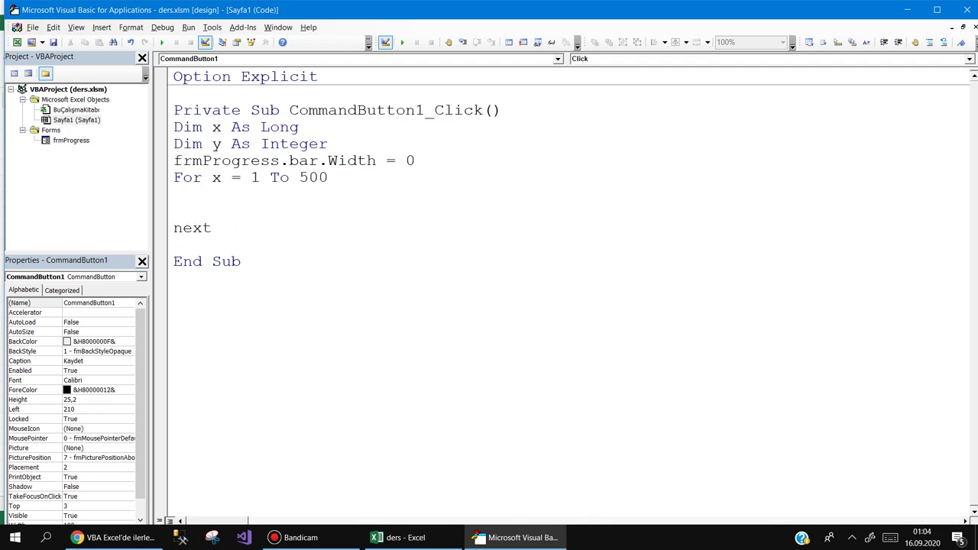
{"action": "key", "text": "Up"}
{"action": "left_click", "coordinate": [404, 537]}
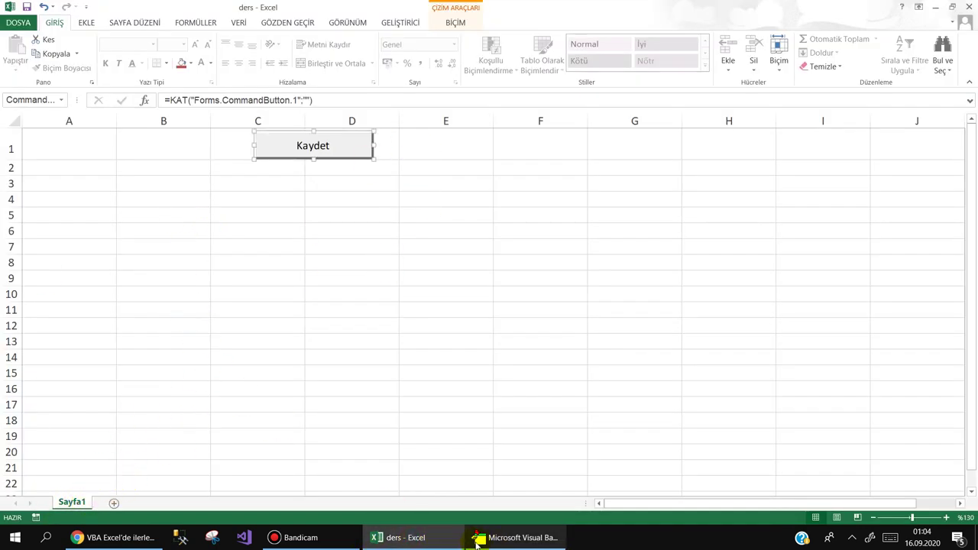
Step: Inside the loop, add Range("A1").Value = x
{"action": "left_click", "coordinate": [477, 537]}
{"action": "type", "text": "ran"}
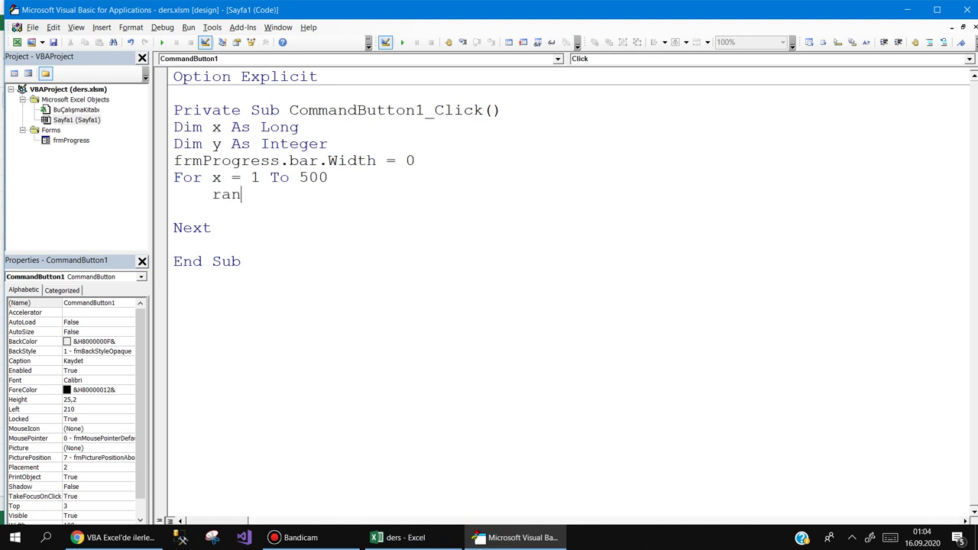
{"action": "type", "text": "ge(\"A"}
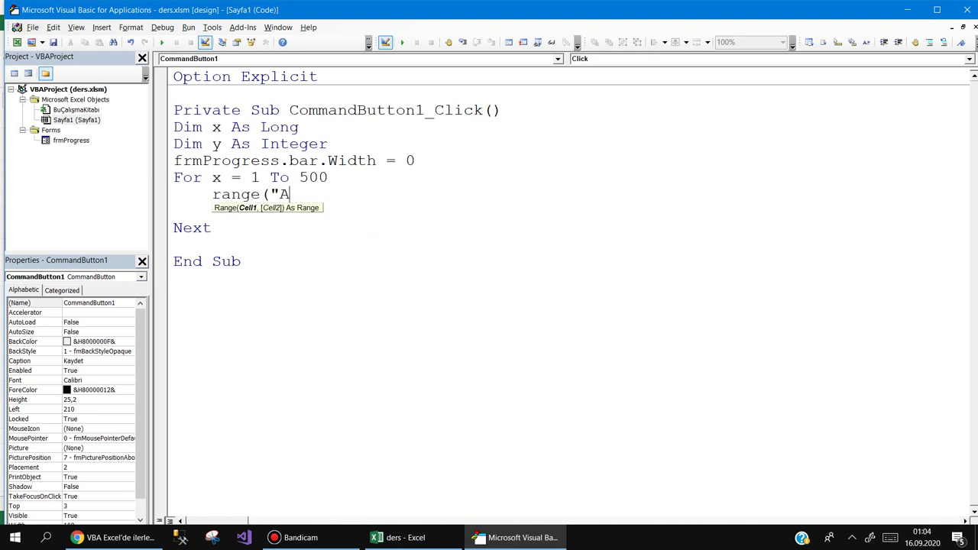
{"action": "type", "text": "1\")"}
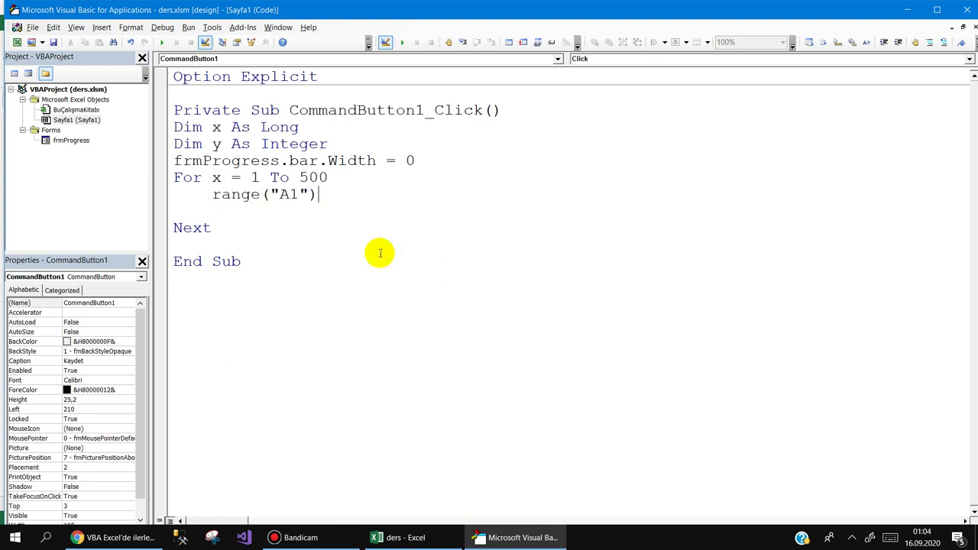
{"action": "type", "text": ".va"}
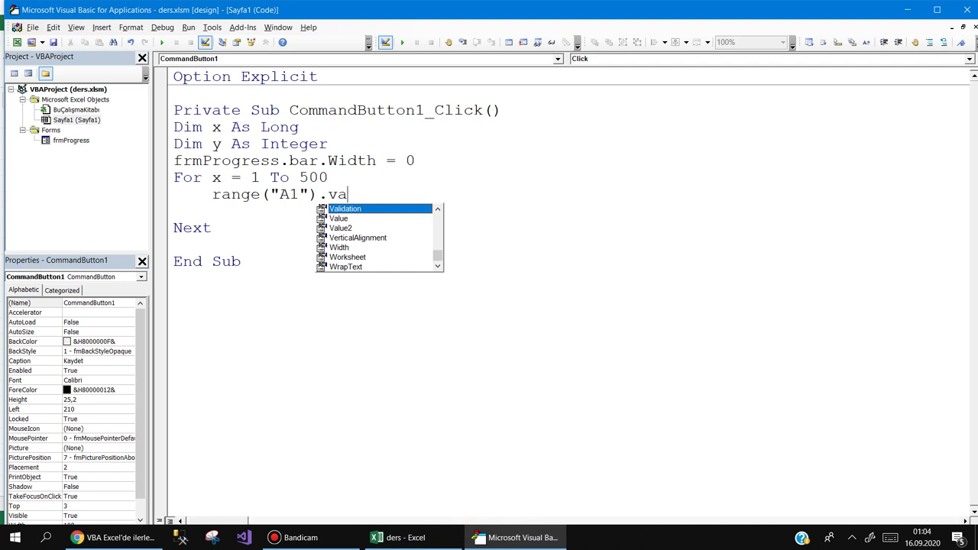
{"action": "left_click", "coordinate": [339, 219]}
{"action": "type", "text": "= "}
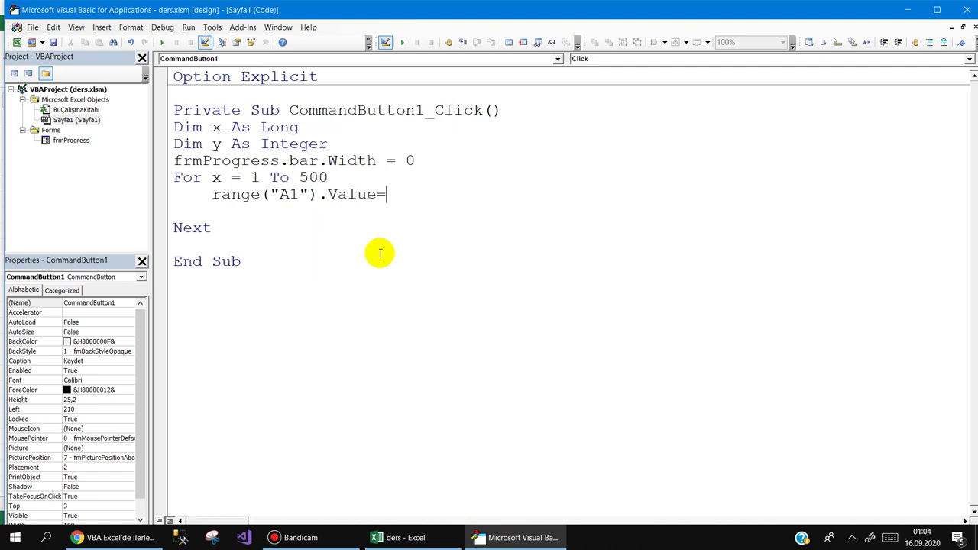
{"action": "type", "text": "x"}
{"action": "key", "text": "Return"}
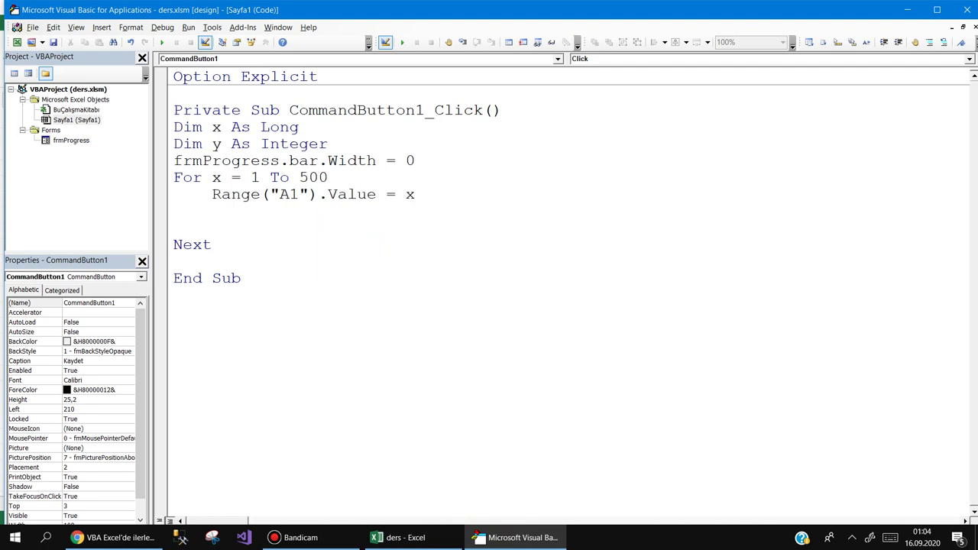
Step: Add frmProgress.bar.Width = x below it
{"action": "type", "text": "f"}
{"action": "type", "text": "rmp"}
{"action": "key", "text": "ctrl+space"}
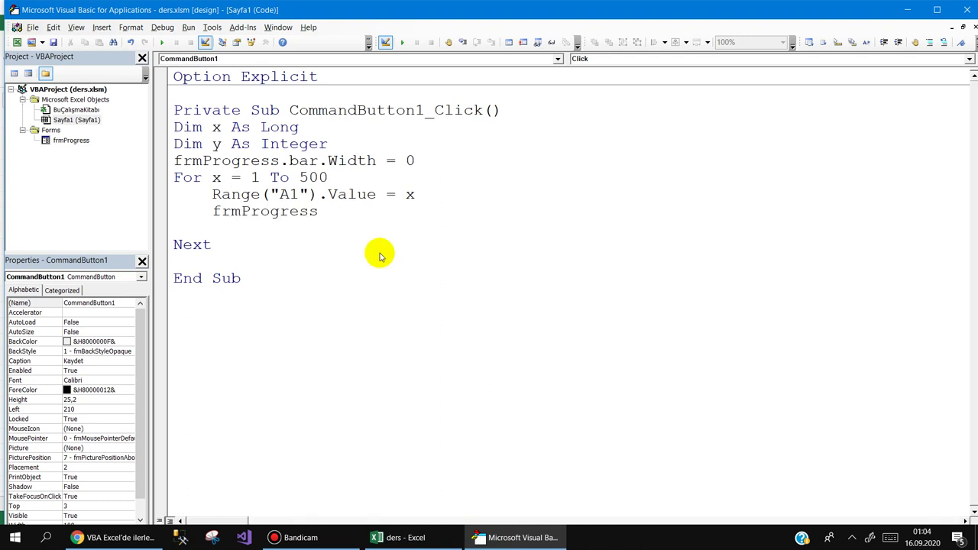
{"action": "type", "text": ".b"}
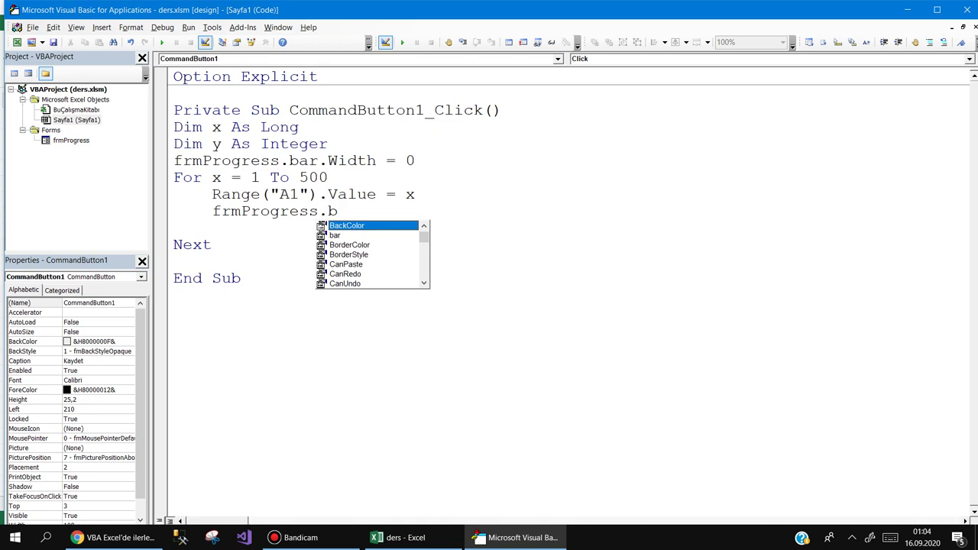
{"action": "type", "text": "ar."}
{"action": "key", "text": "BackSpace"}
{"action": "key", "text": "BackSpace"}
{"action": "key", "text": "BackSpace"}
{"action": "key", "text": "BackSpace"}
{"action": "key", "text": "BackSpace"}
{"action": "key", "text": "BackSpace"}
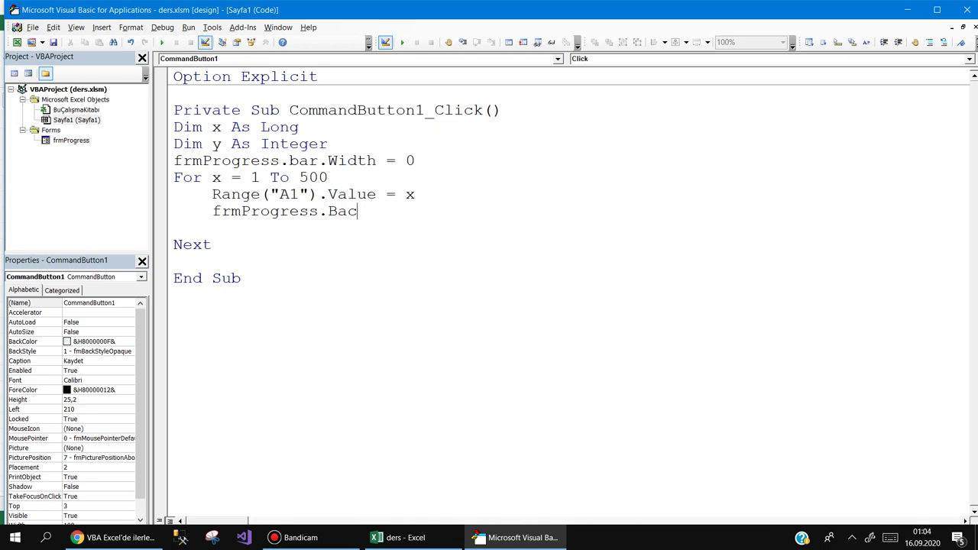
{"action": "key", "text": "BackSpace"}
{"action": "key", "text": "BackSpace"}
{"action": "type", "text": "ar."}
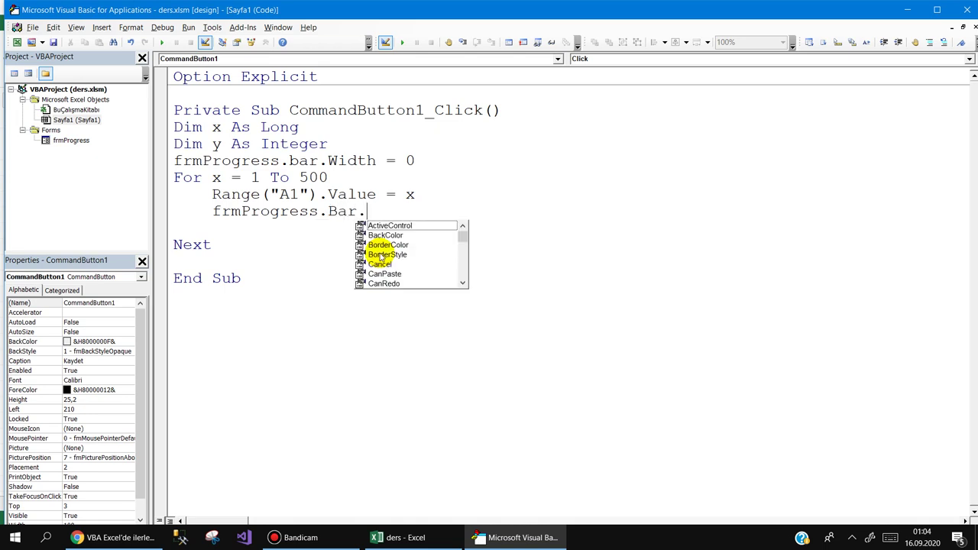
{"action": "type", "text": "w="}
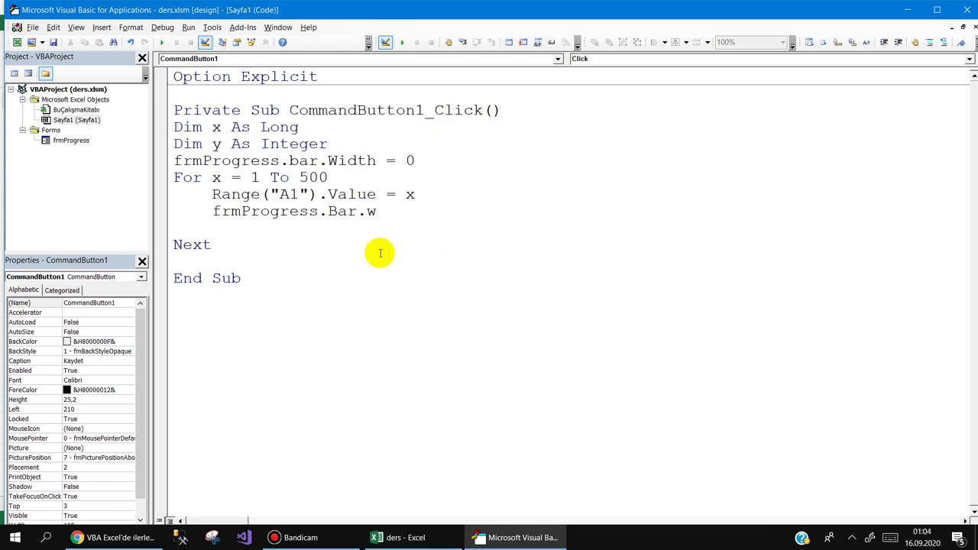
{"action": "type", "text": "x"}
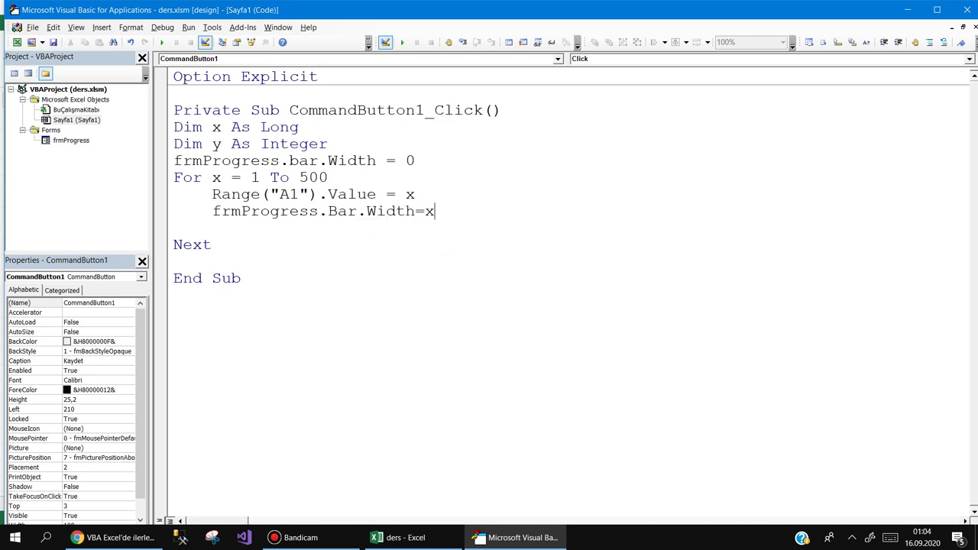
{"action": "key", "text": "Return"}
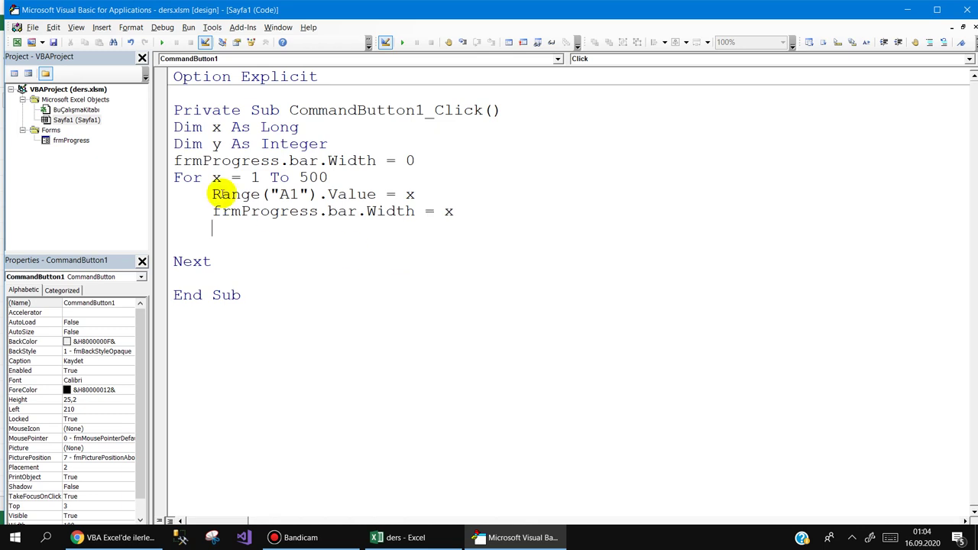
Step: Open the frmProgress form design and give the blue bar a width of 250
{"action": "left_click", "coordinate": [63, 141]}
{"action": "double_click", "coordinate": [63, 142]}
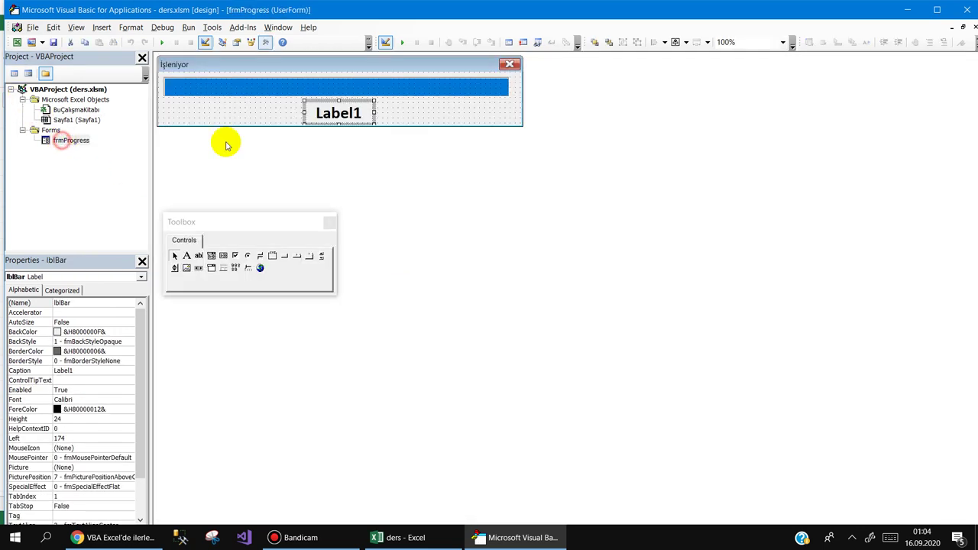
{"action": "left_click", "coordinate": [484, 82]}
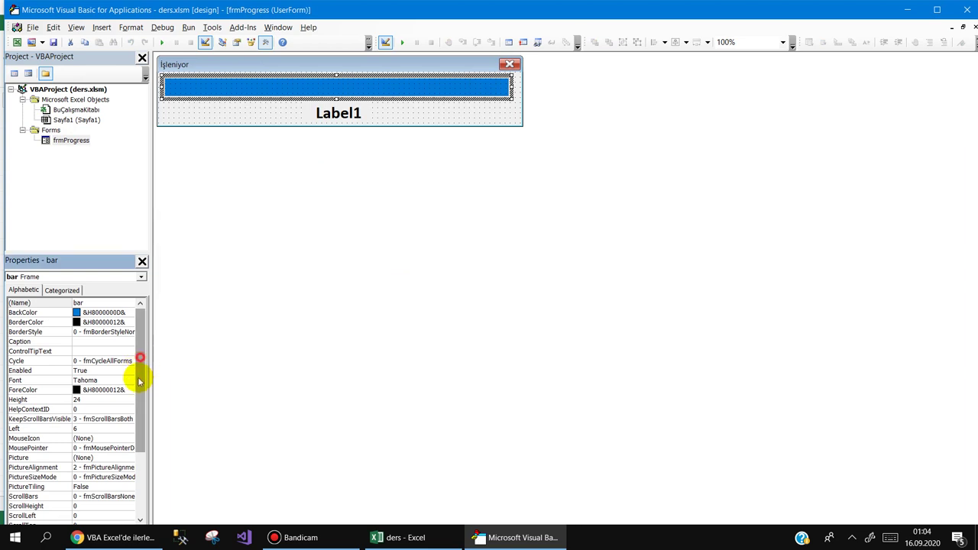
{"action": "left_click_drag", "start_coordinate": [140, 353], "coordinate": [135, 448]}
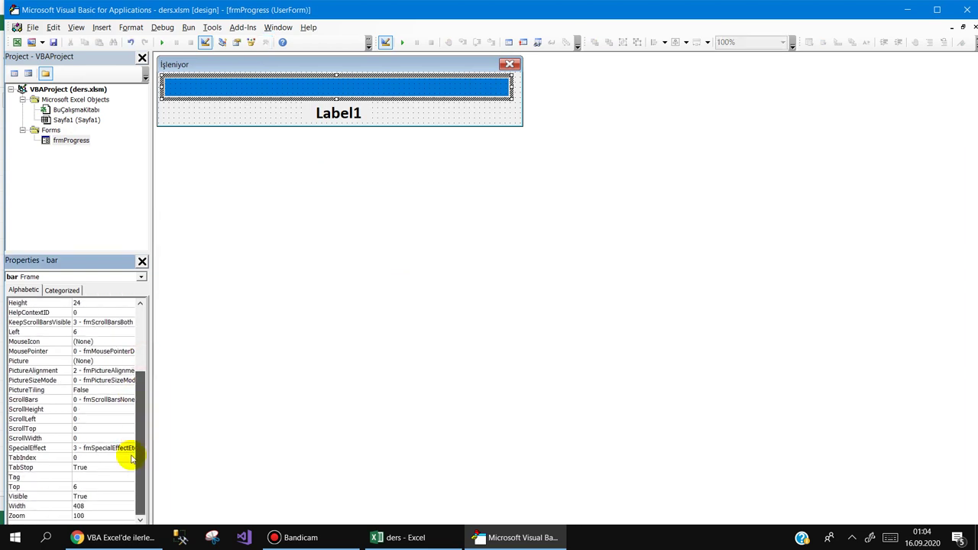
{"action": "left_click", "coordinate": [54, 508]}
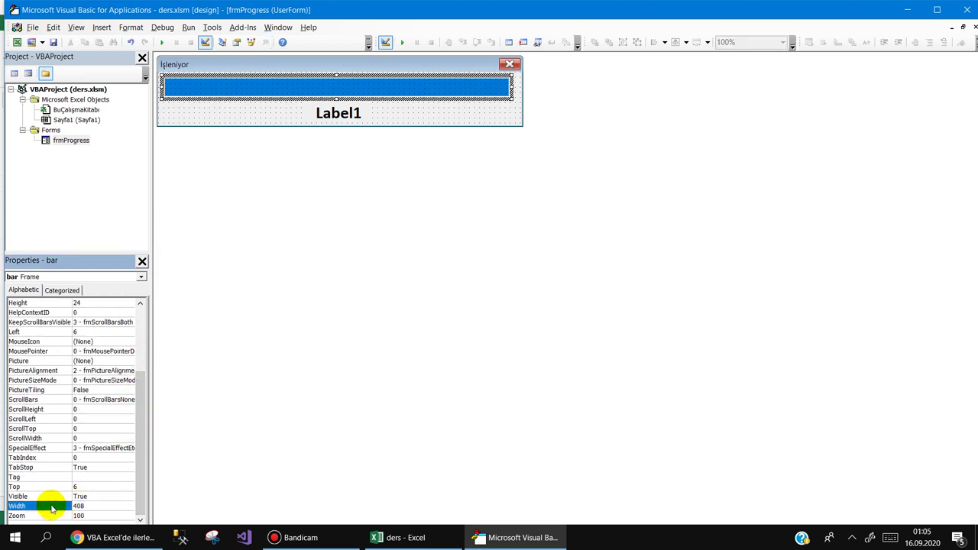
{"action": "type", "text": "500"}
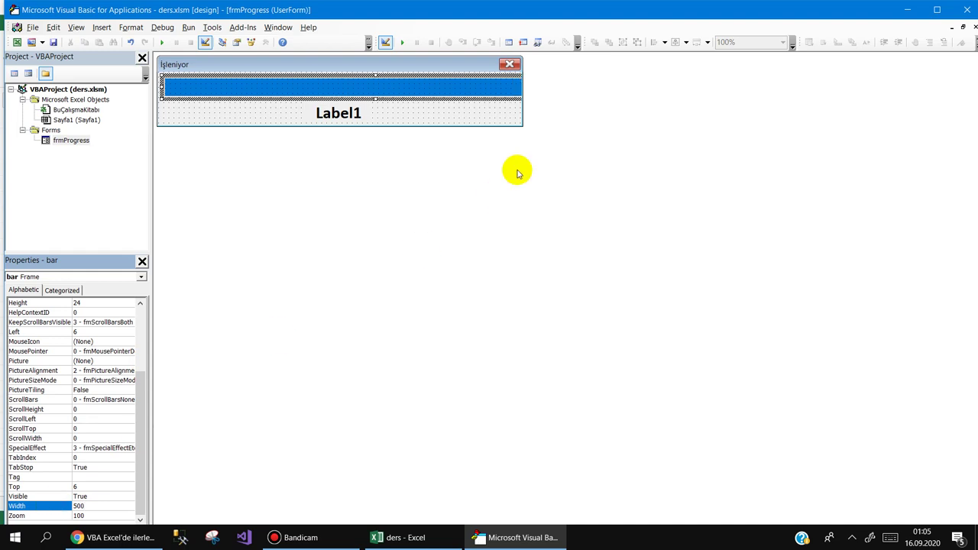
{"action": "left_click", "coordinate": [498, 105]}
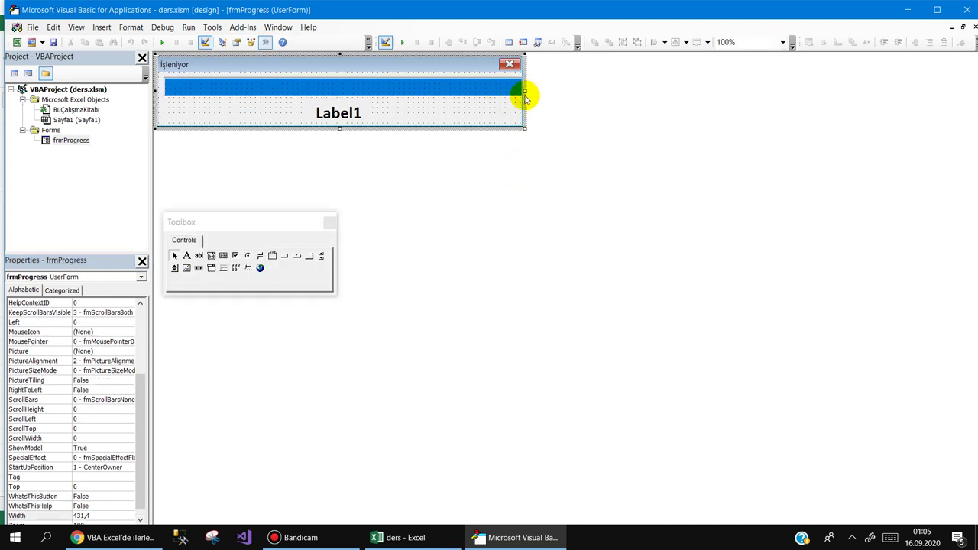
{"action": "mouse_move", "coordinate": [524, 90]}
{"action": "left_mouse_down"}
{"action": "mouse_move", "coordinate": [597, 92]}
{"action": "mouse_move", "coordinate": [589, 87]}
{"action": "left_mouse_up"}
{"action": "left_click", "coordinate": [559, 97]}
{"action": "double_click", "coordinate": [76, 516]}
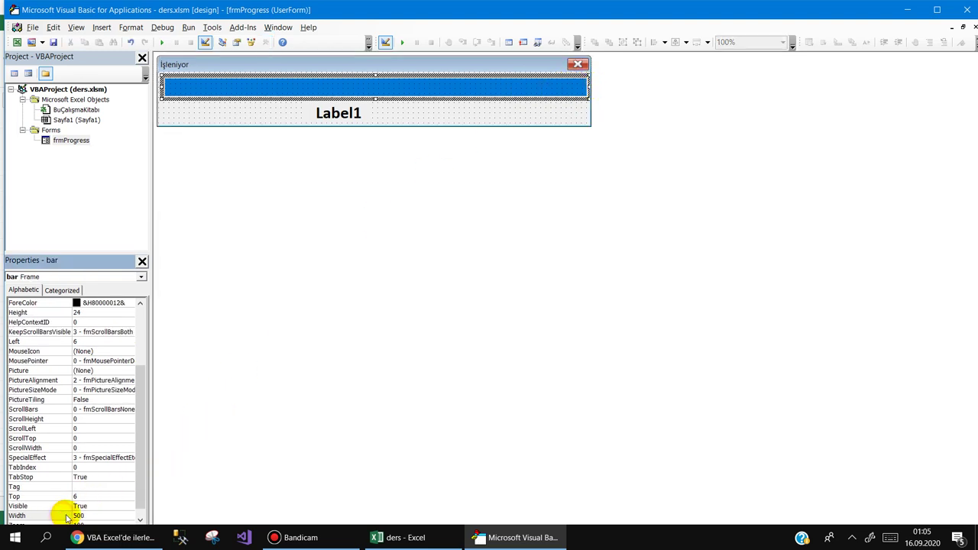
{"action": "type", "text": "2"}
{"action": "key", "text": "Return"}
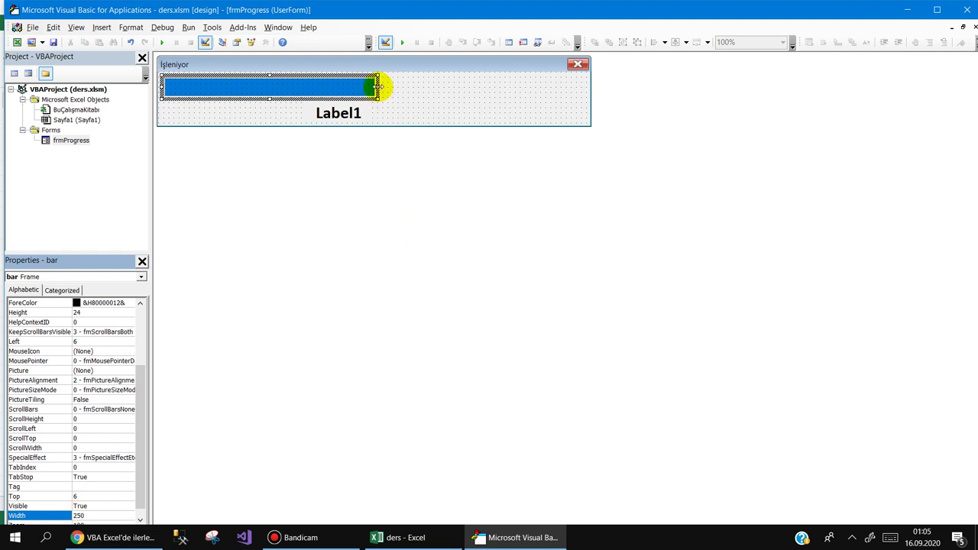
Step: Move Label1 left, narrow the form to fit, and reopen the Sayfa1 code
{"action": "left_click_drag", "start_coordinate": [353, 114], "coordinate": [271, 120]}
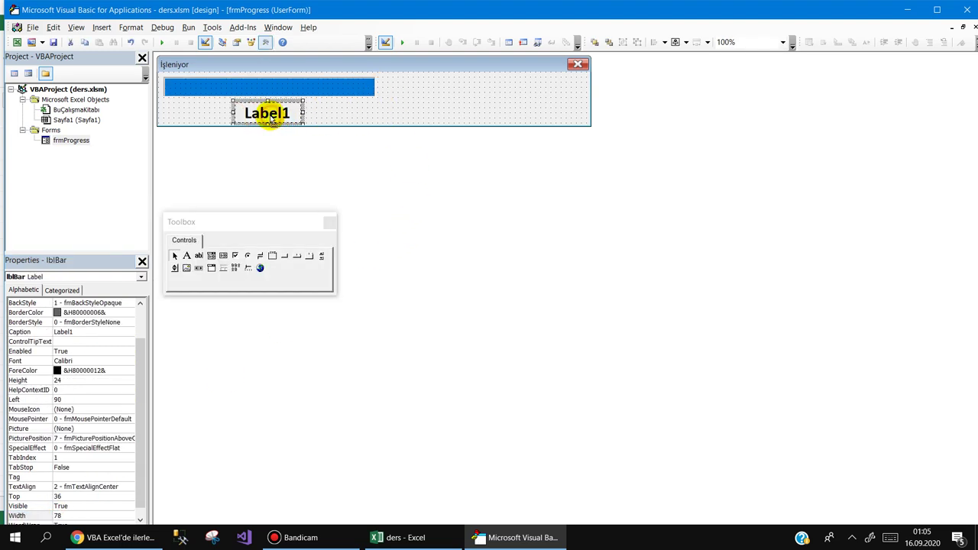
{"action": "left_click", "coordinate": [426, 96]}
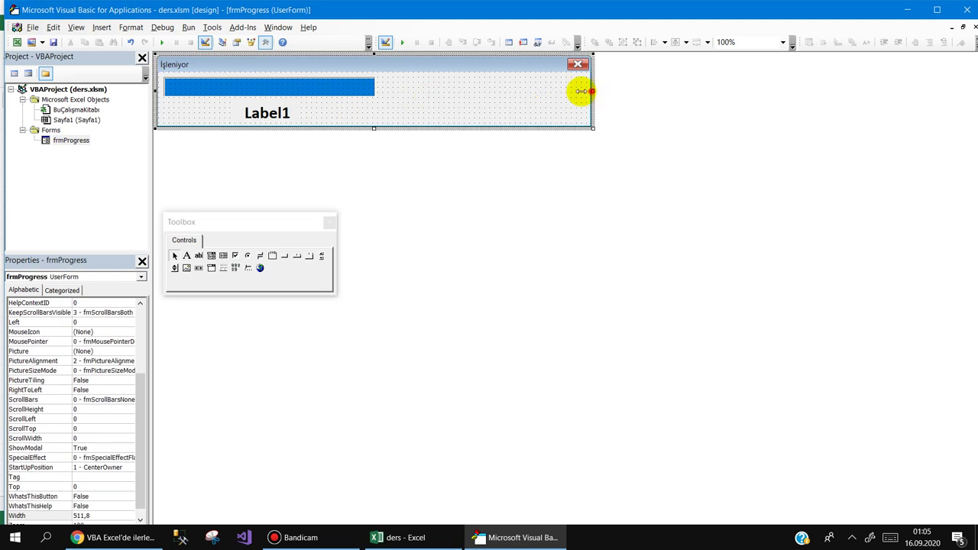
{"action": "left_click_drag", "start_coordinate": [582, 91], "coordinate": [387, 92]}
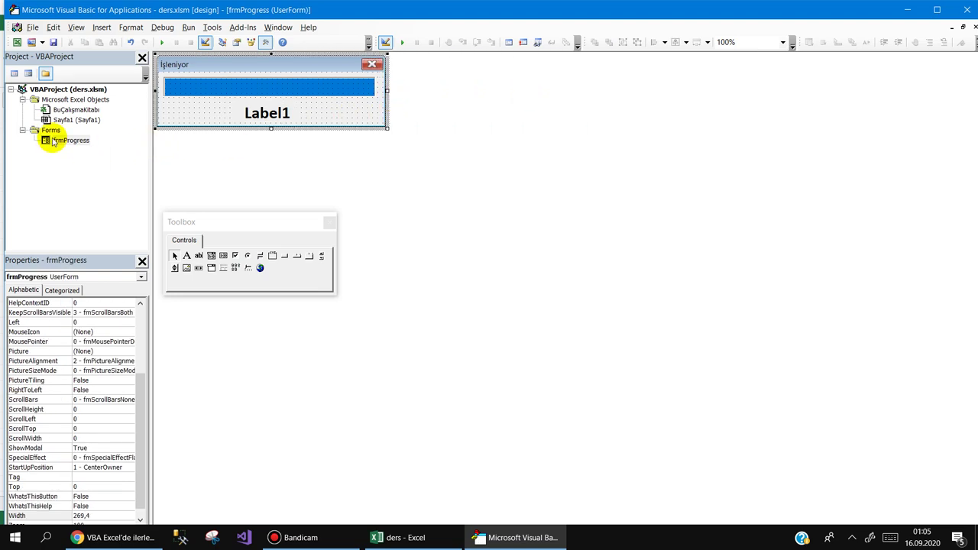
{"action": "double_click", "coordinate": [76, 120]}
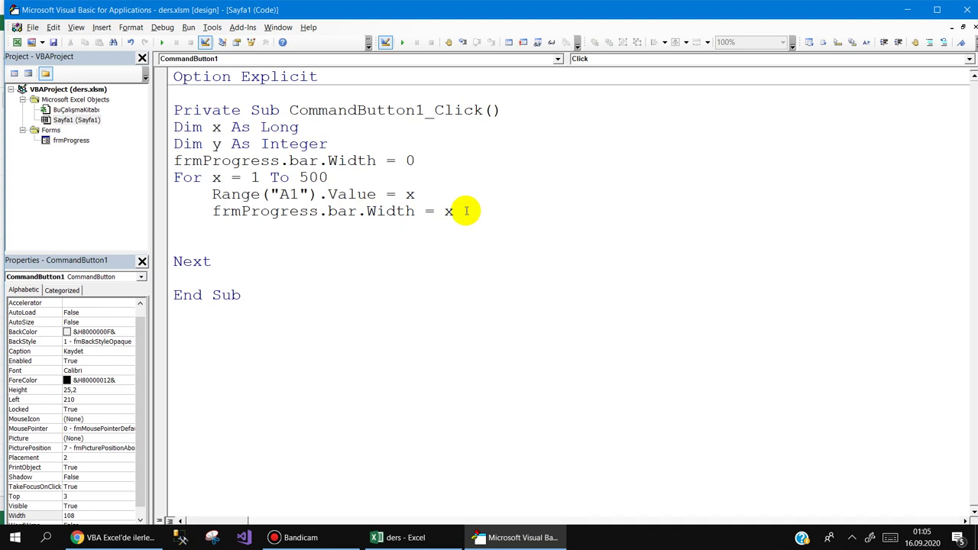
Step: Change the width line to frmProgress.bar.Width = x / 2 and select the 500 limit
{"action": "type", "text": "/ "}
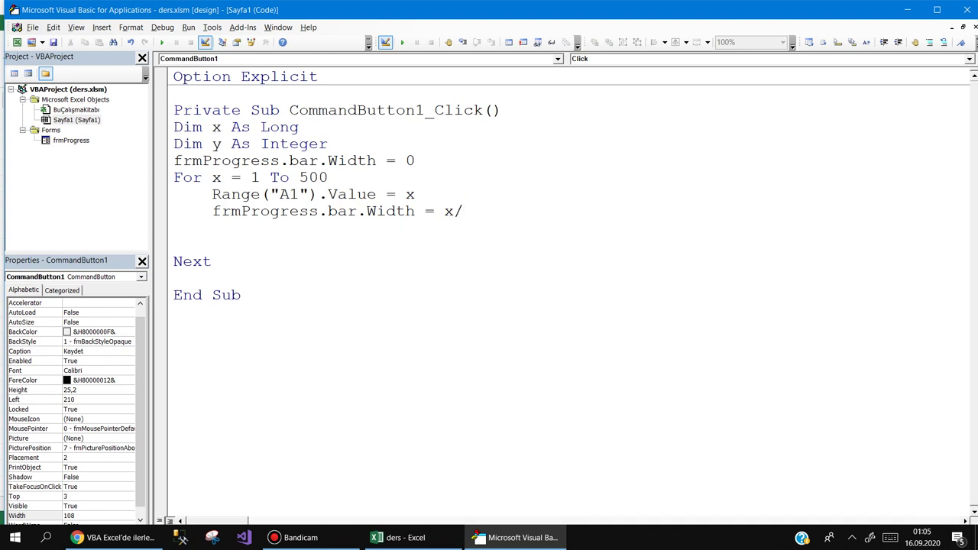
{"action": "type", "text": "2"}
{"action": "left_click", "coordinate": [301, 235]}
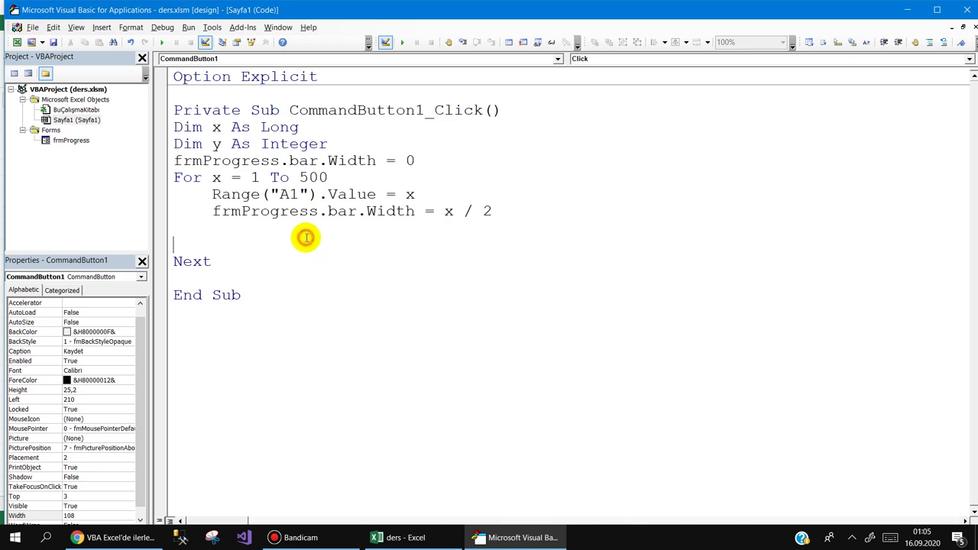
{"action": "left_click", "coordinate": [229, 227]}
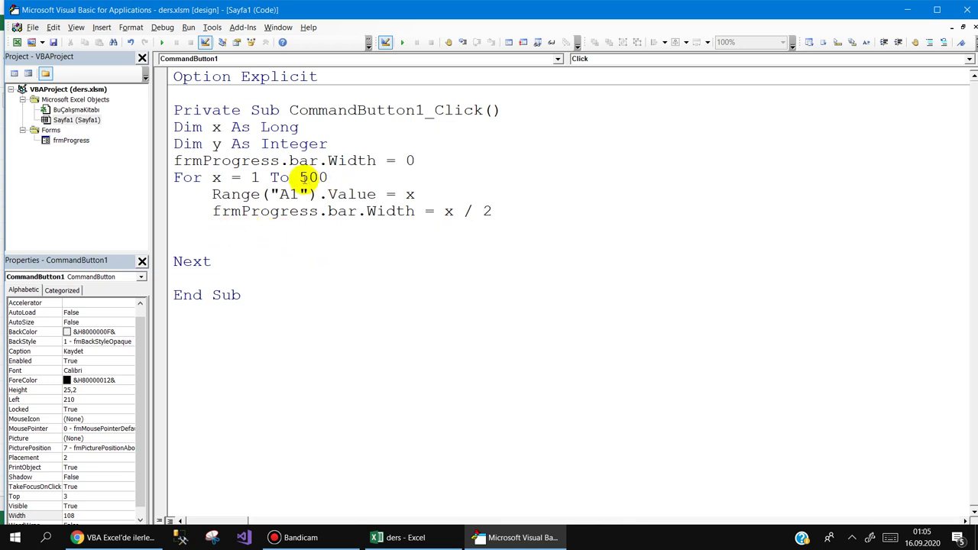
{"action": "left_click_drag", "start_coordinate": [300, 177], "coordinate": [330, 177]}
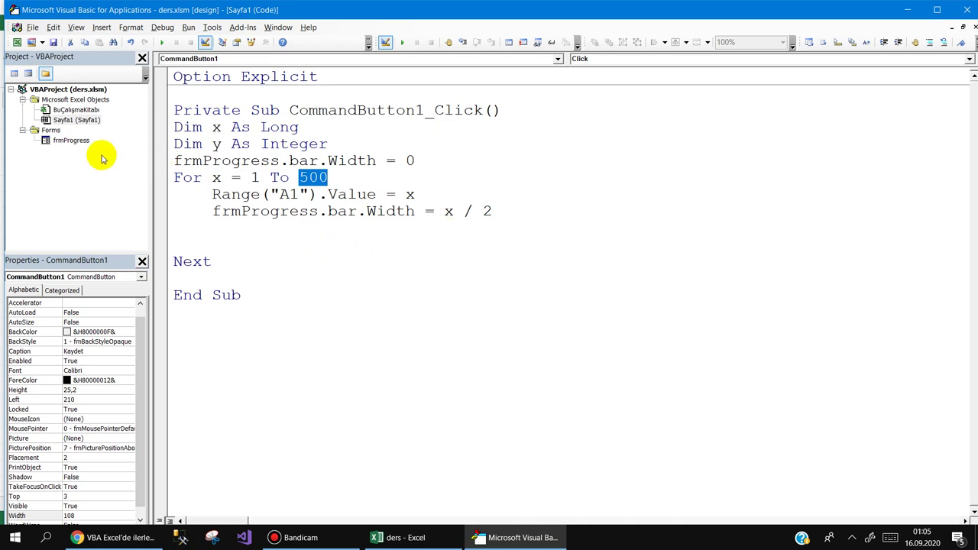
Step: In the frmProgress design, set the bar width to 500 and resize the form to match
{"action": "double_click", "coordinate": [71, 141]}
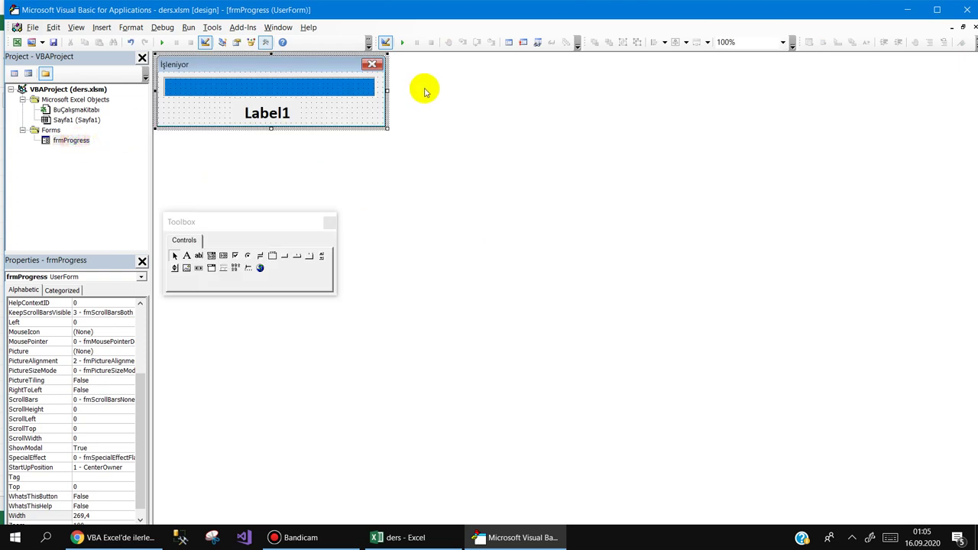
{"action": "left_click_drag", "start_coordinate": [386, 91], "coordinate": [642, 90]}
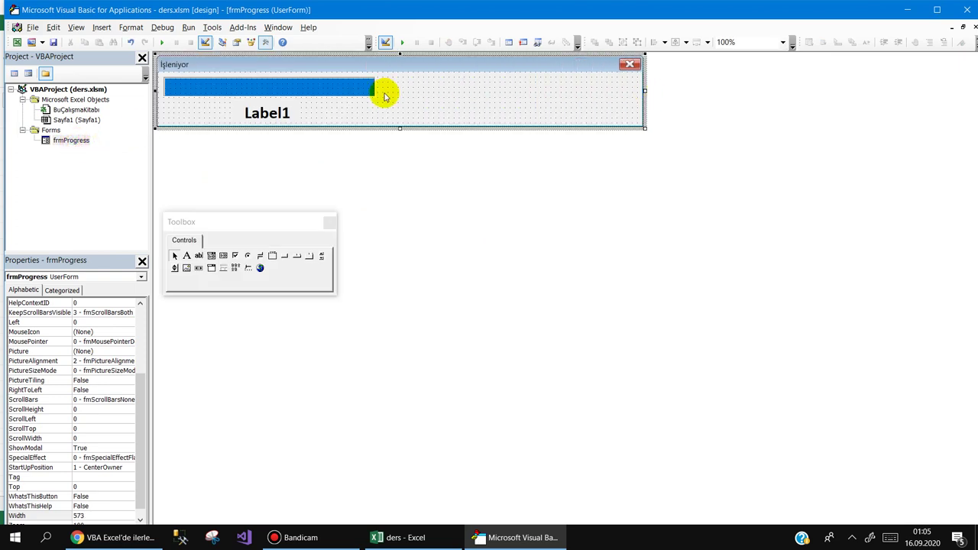
{"action": "left_click", "coordinate": [328, 87]}
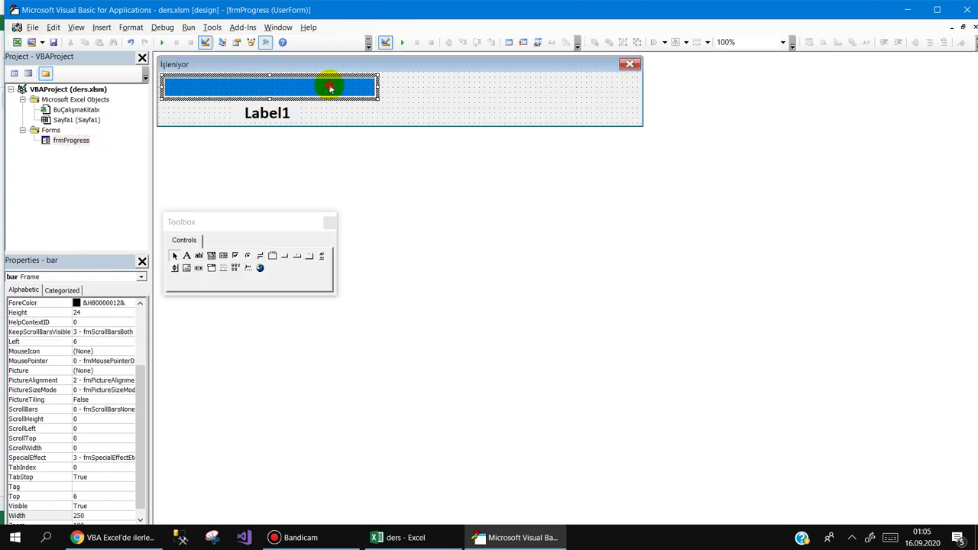
{"action": "left_click", "coordinate": [64, 516]}
{"action": "type", "text": "500"}
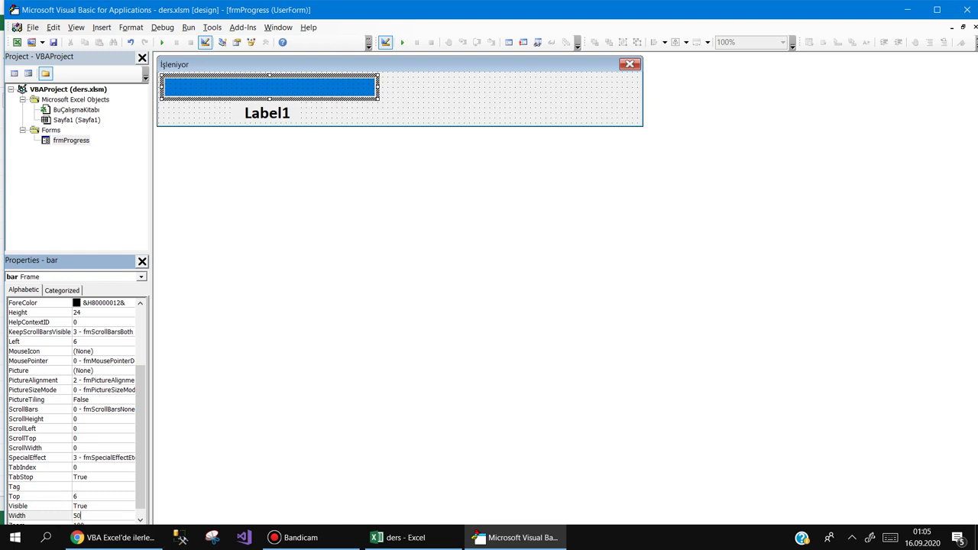
{"action": "key", "text": "Return"}
{"action": "left_click", "coordinate": [624, 105]}
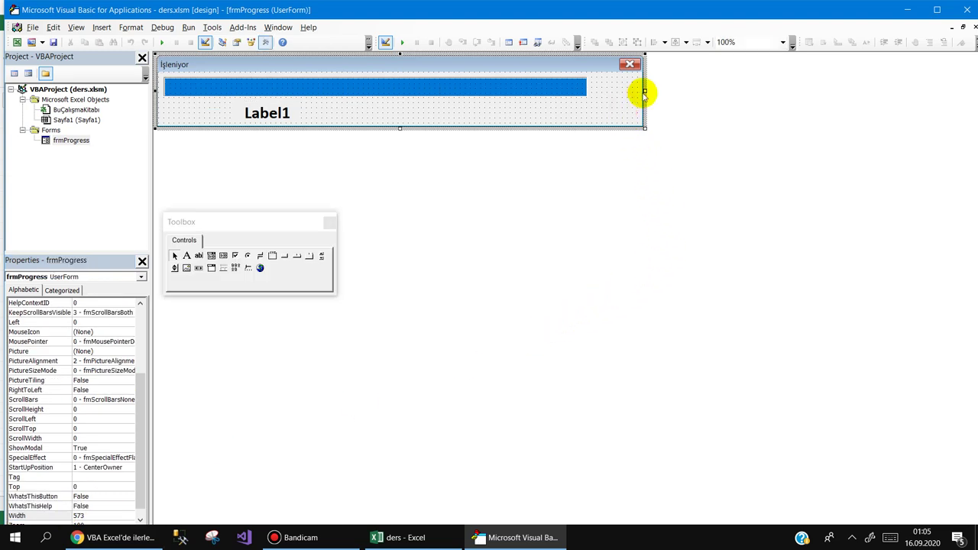
{"action": "left_click_drag", "start_coordinate": [643, 90], "coordinate": [593, 90]}
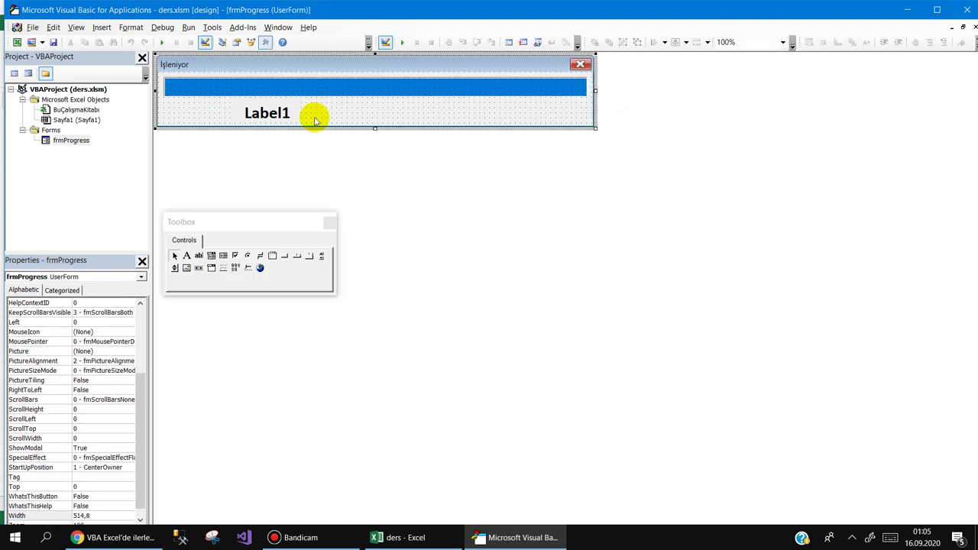
{"action": "left_click_drag", "start_coordinate": [252, 111], "coordinate": [352, 114]}
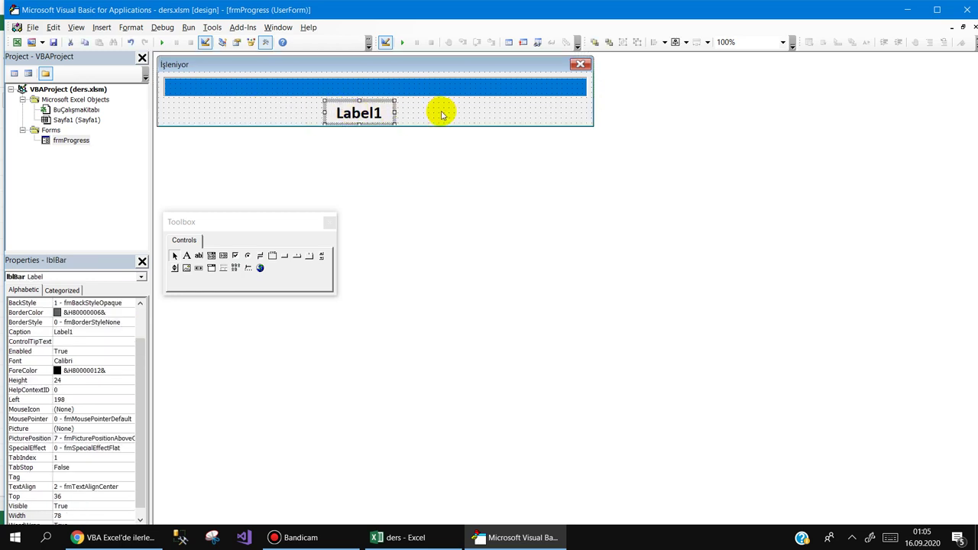
Step: In the Sayfa1 code, delete the / 2 so the bar width equals x
{"action": "double_click", "coordinate": [76, 120]}
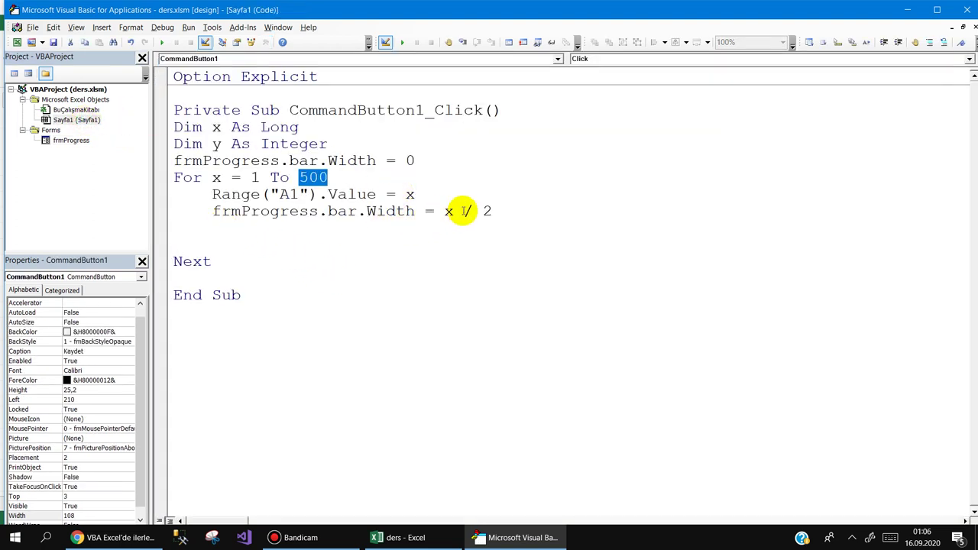
{"action": "left_click_drag", "start_coordinate": [462, 211], "coordinate": [573, 216]}
{"action": "key", "text": "BackSpace"}
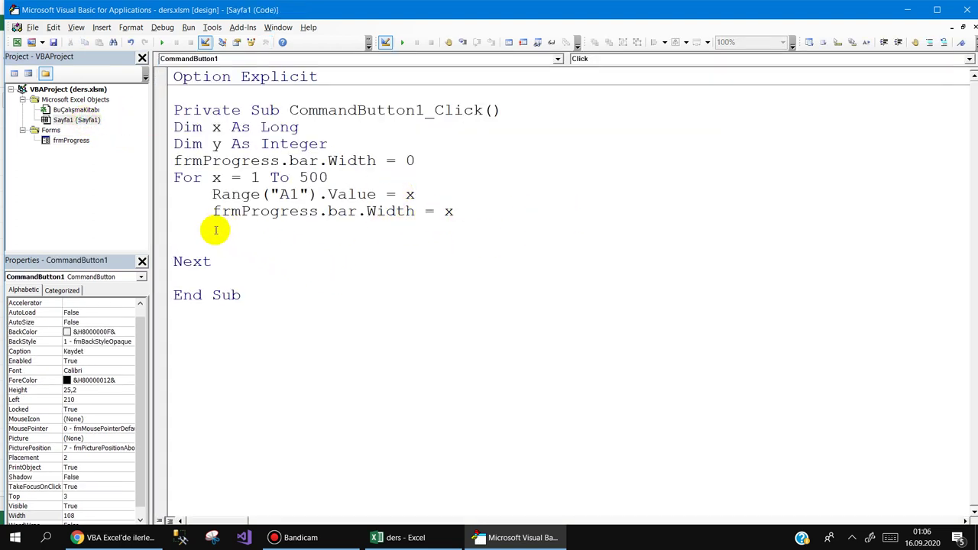
Step: Start the loop line frmProgress.lblBar.Caption = "% " &
{"action": "left_click", "coordinate": [214, 227]}
{"action": "type", "text": "frm"}
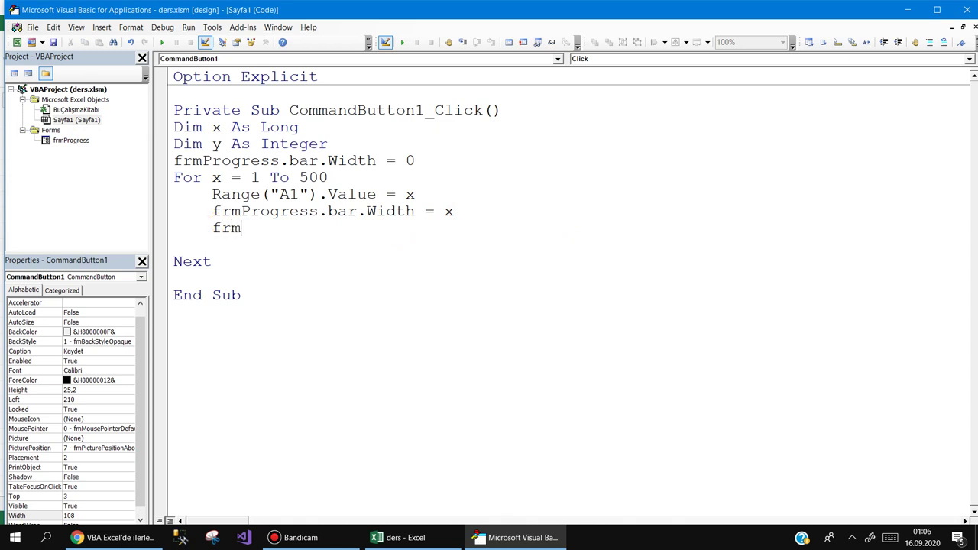
{"action": "type", "text": "Progress."}
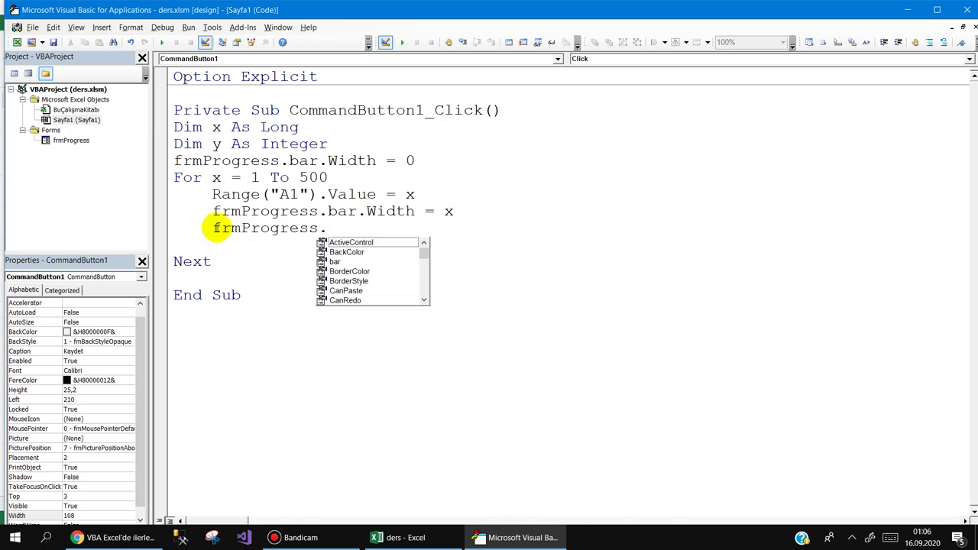
{"action": "type", "text": "lblBar."}
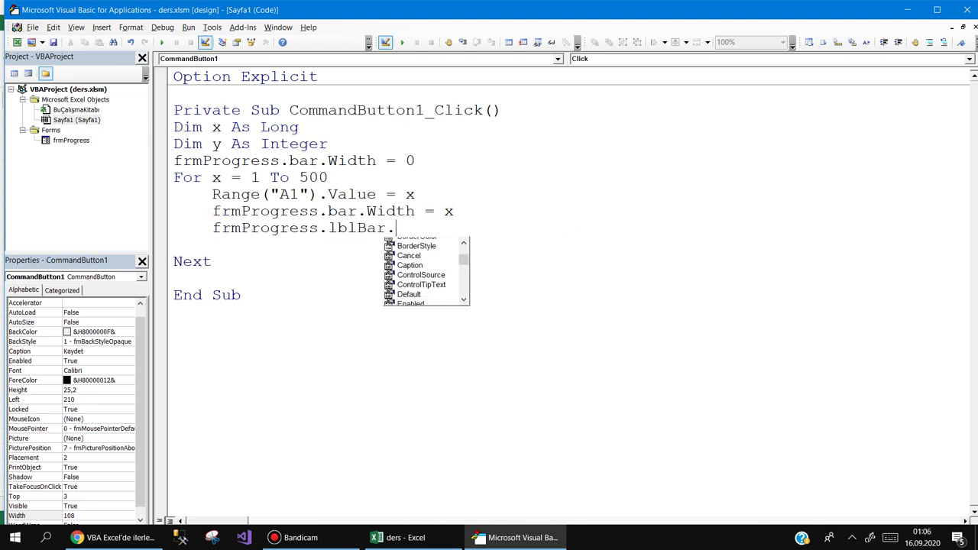
{"action": "type", "text": "c"}
{"action": "key", "text": "Down"}
{"action": "type", "text": "="}
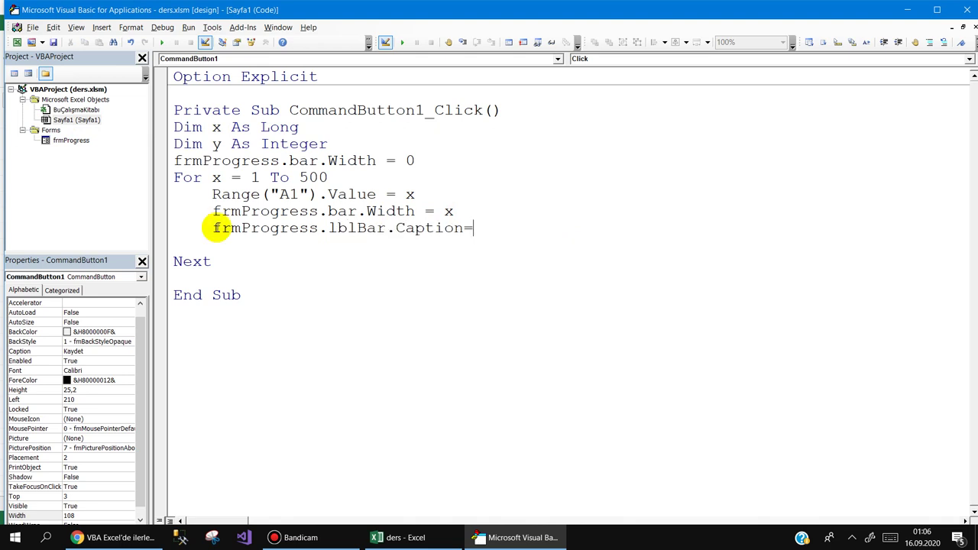
{"action": "type", "text": "\""}
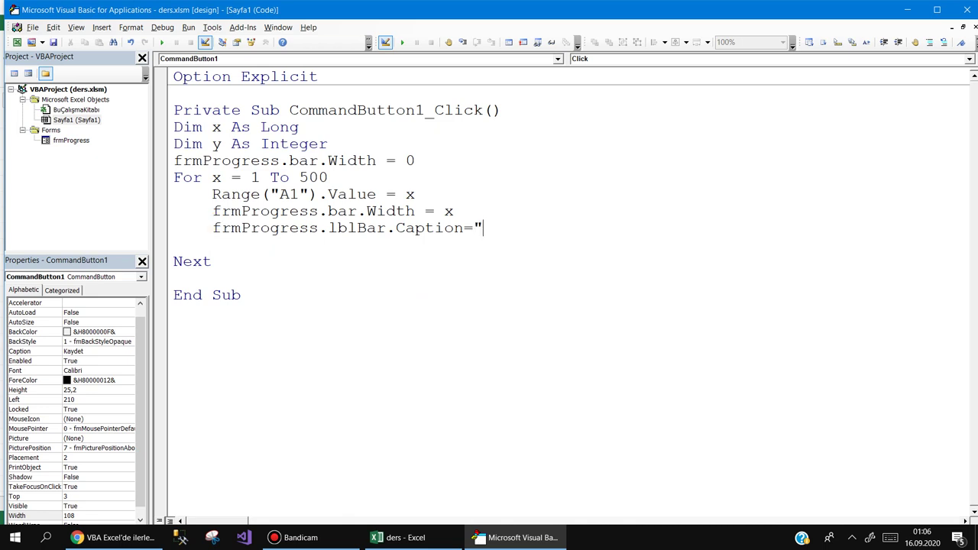
{"action": "type", "text": "% "}
{"action": "type", "text": "\""}
{"action": "key", "text": "BackSpace"}
{"action": "key", "text": "BackSpace"}
{"action": "type", "text": "\" "}
{"action": "type", "text": "&"}
{"action": "key", "text": "Left"}
{"action": "key", "text": "Left"}
{"action": "left_click", "coordinate": [532, 228]}
Step: Finish the caption expression with Int(x / 100 * 20)
{"action": "type", "text": "int"}
{"action": "type", "text": "("}
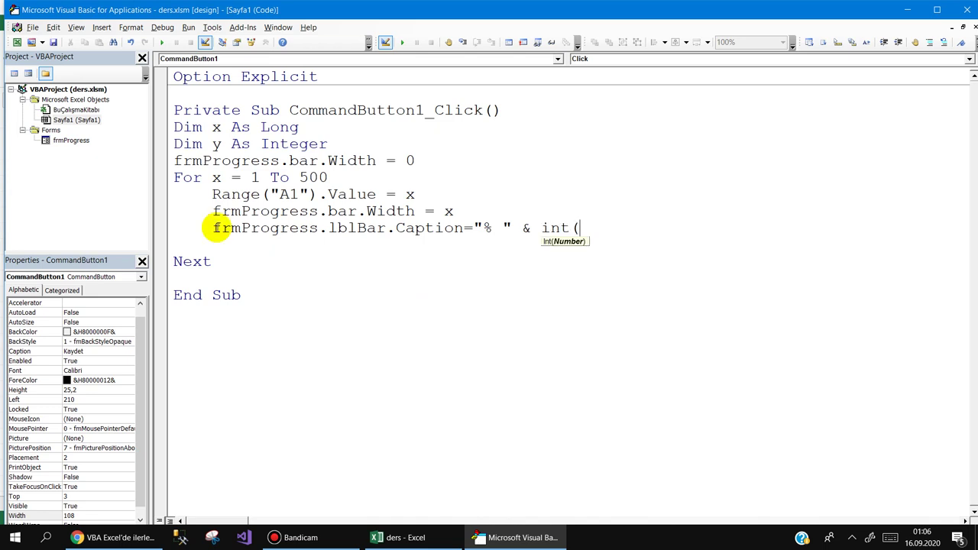
{"action": "type", "text": "x/100"}
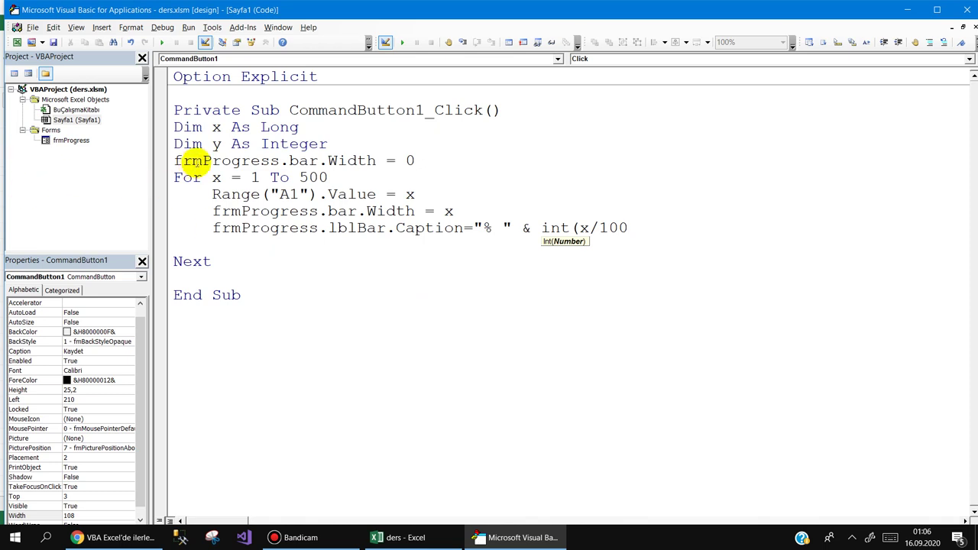
{"action": "double_click", "coordinate": [214, 177]}
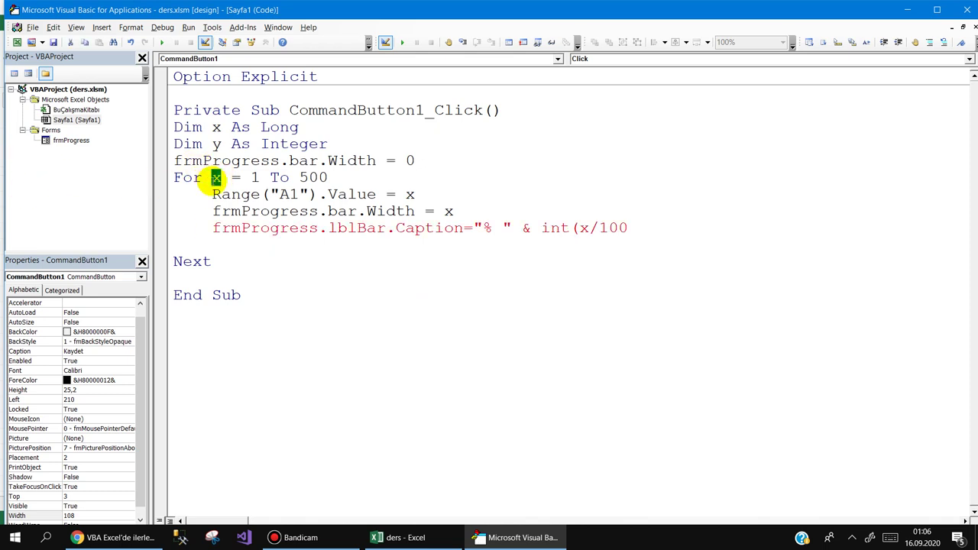
{"action": "left_click", "coordinate": [656, 222]}
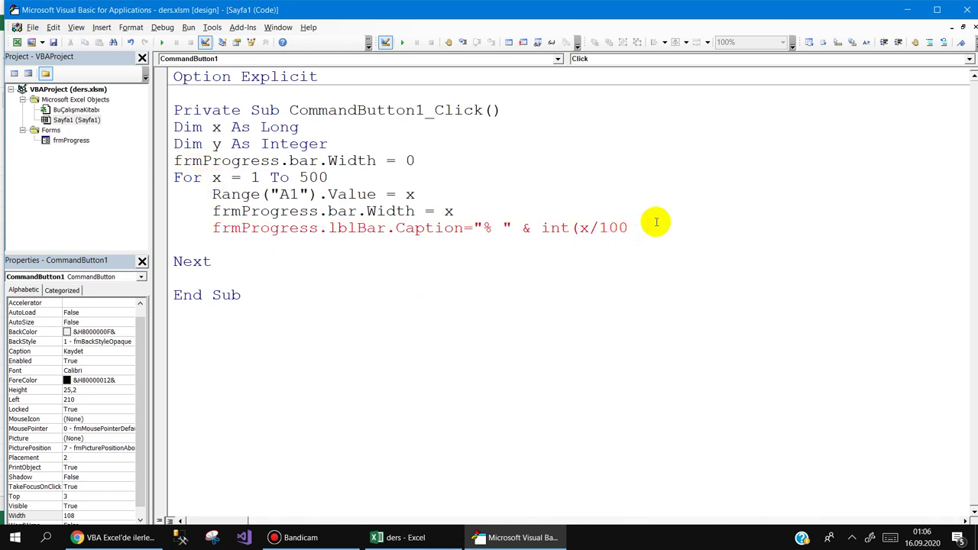
{"action": "type", "text": "*"}
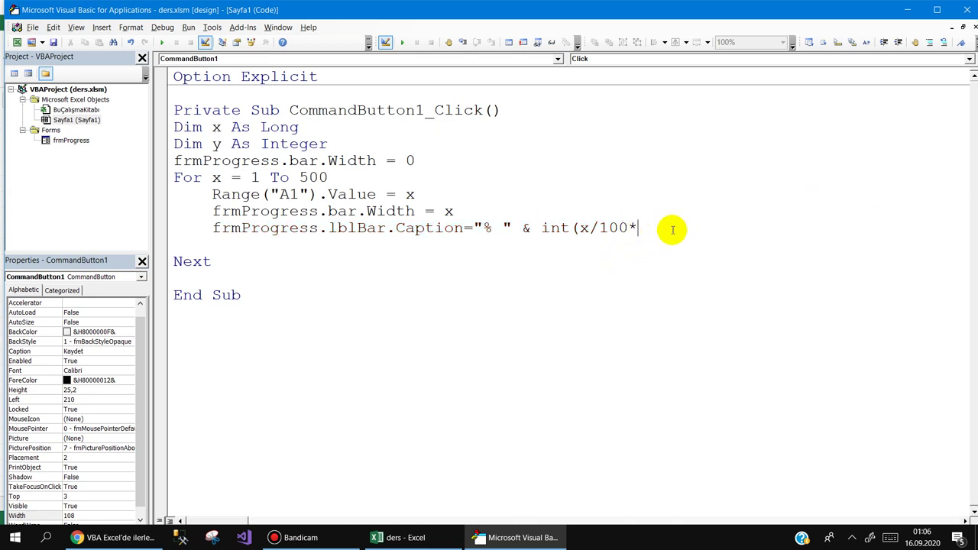
{"action": "left_click_drag", "start_coordinate": [300, 177], "coordinate": [337, 176]}
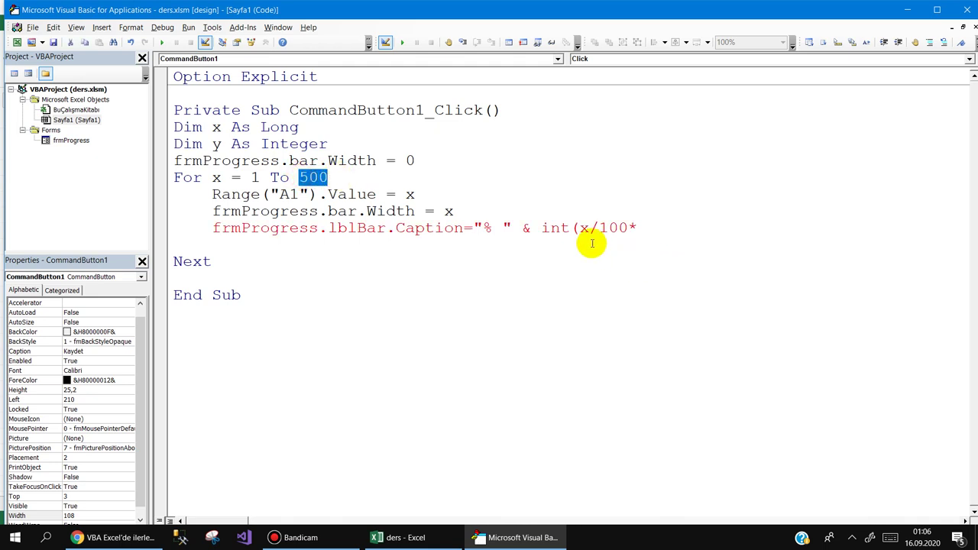
{"action": "left_click_drag", "start_coordinate": [579, 228], "coordinate": [626, 228]}
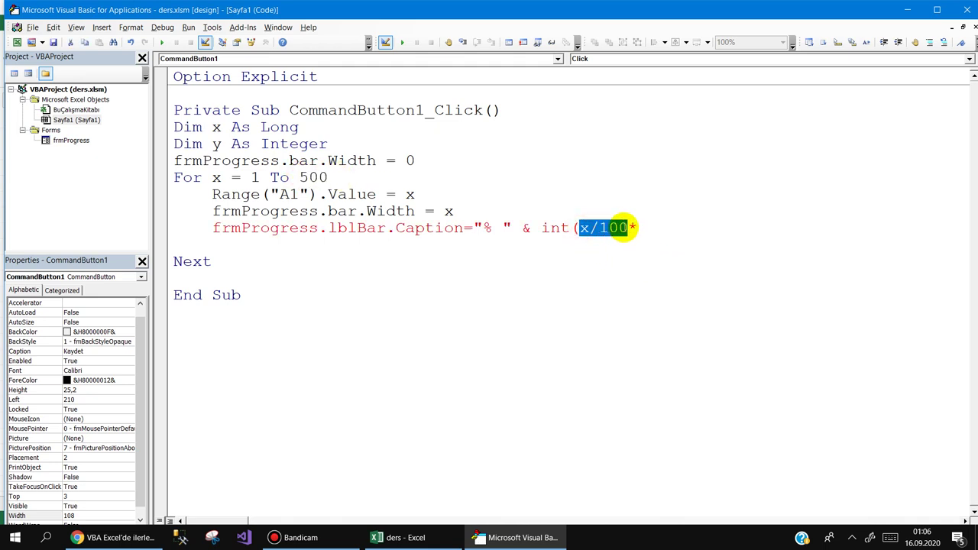
{"action": "left_click", "coordinate": [643, 227]}
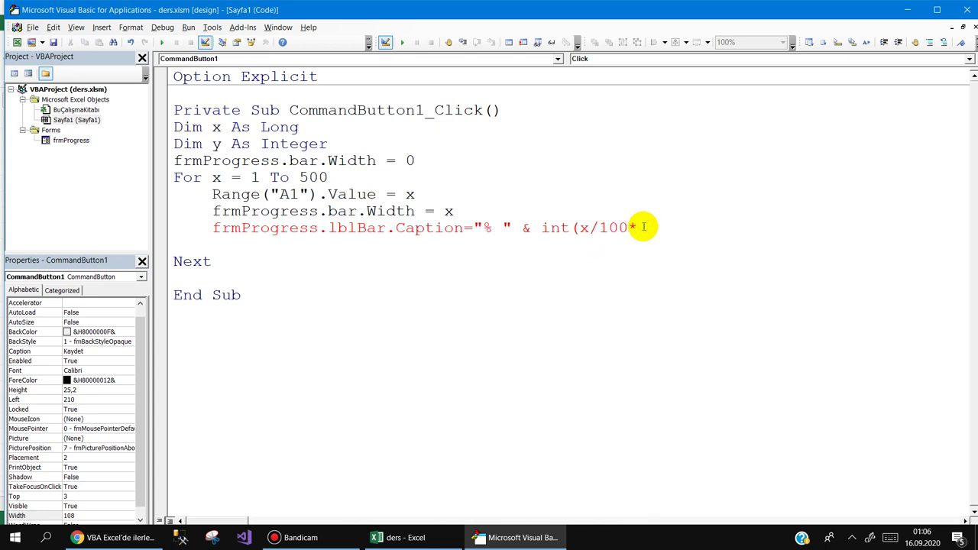
{"action": "type", "text": "20"}
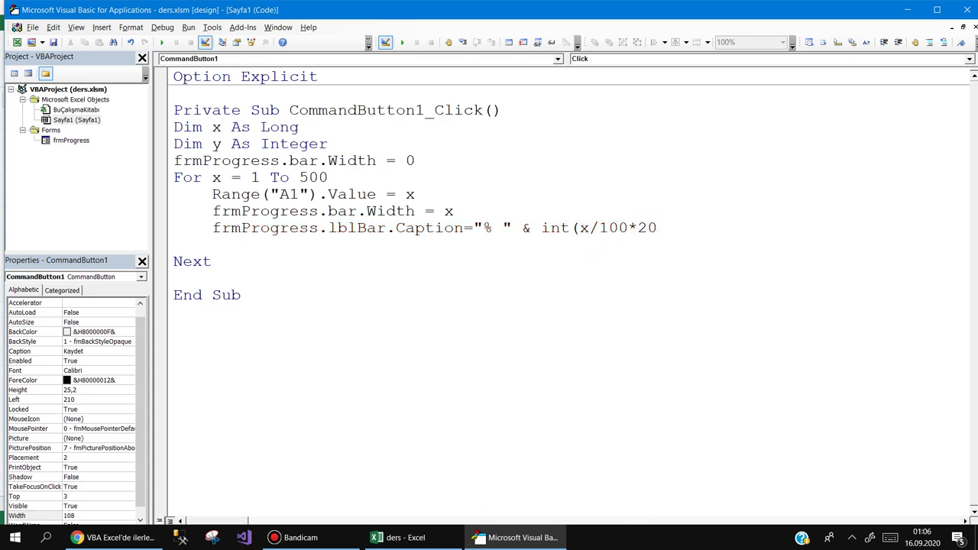
{"action": "type", "text": ")"}
{"action": "left_click", "coordinate": [600, 262]}
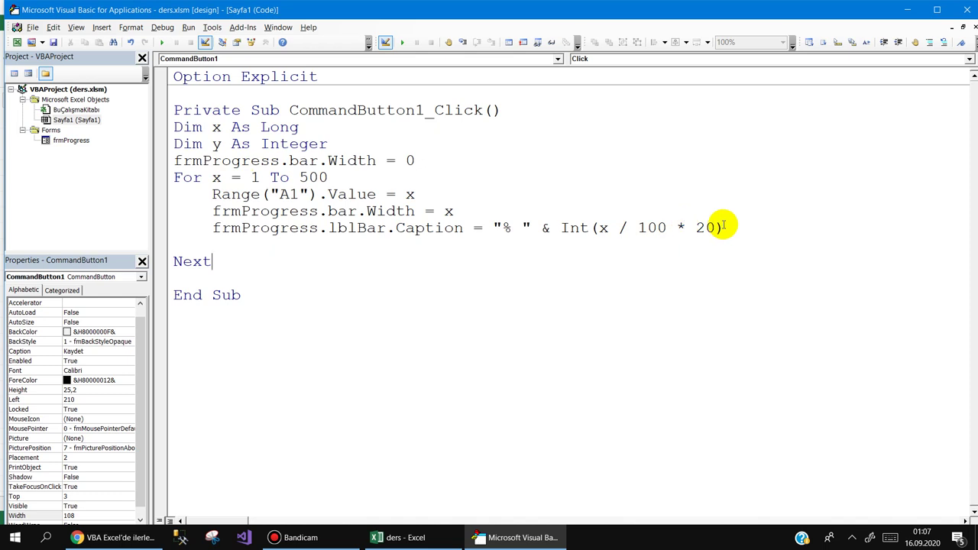
{"action": "left_click", "coordinate": [223, 242]}
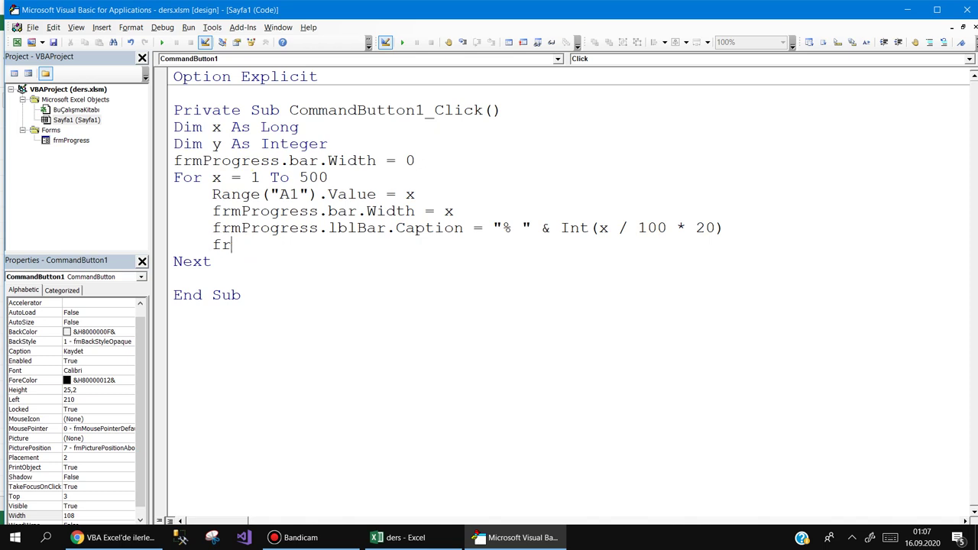
Step: Add frmProgress.Show False, DoEvents, and a nested For y = 1 To 100 loop calling DoEvents
{"action": "key", "text": "ctrl+space"}
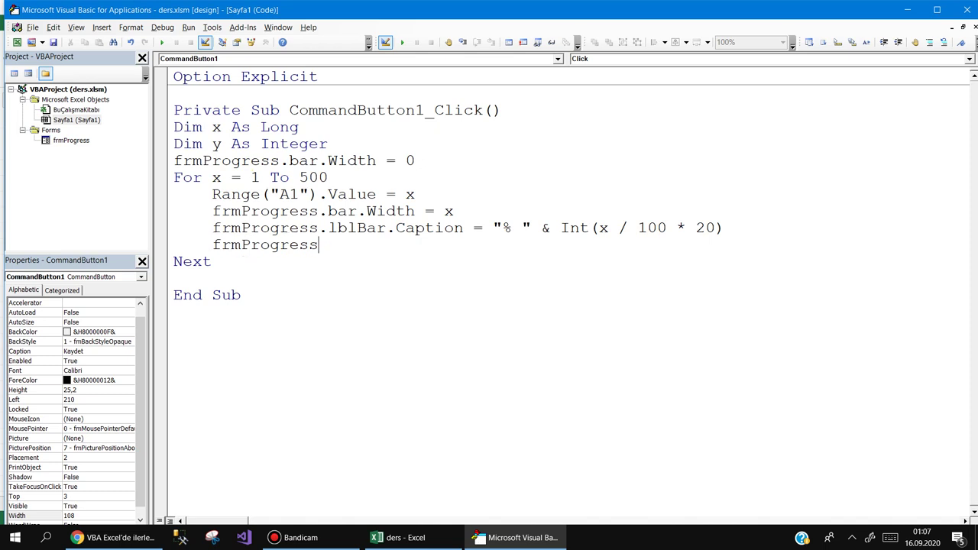
{"action": "type", "text": ".sh"}
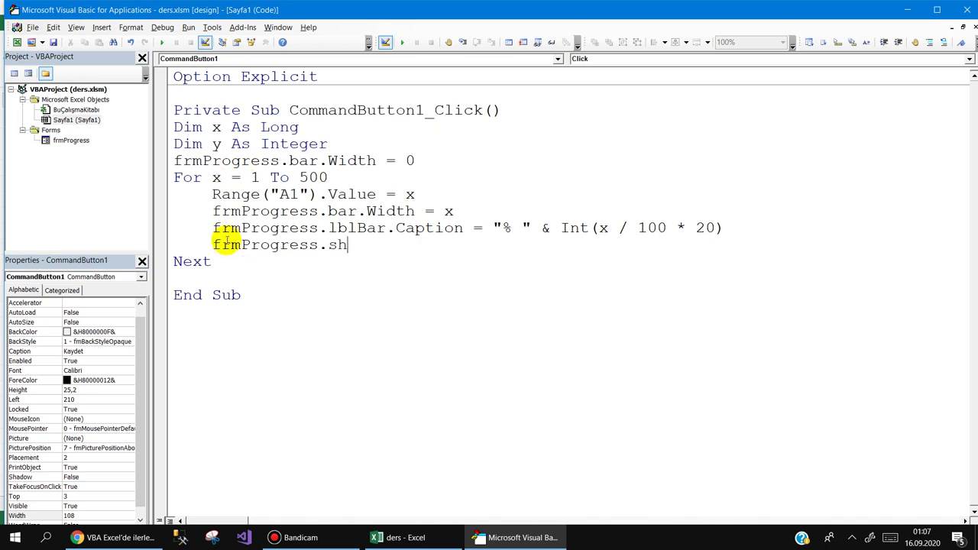
{"action": "type", "text": "ow false"}
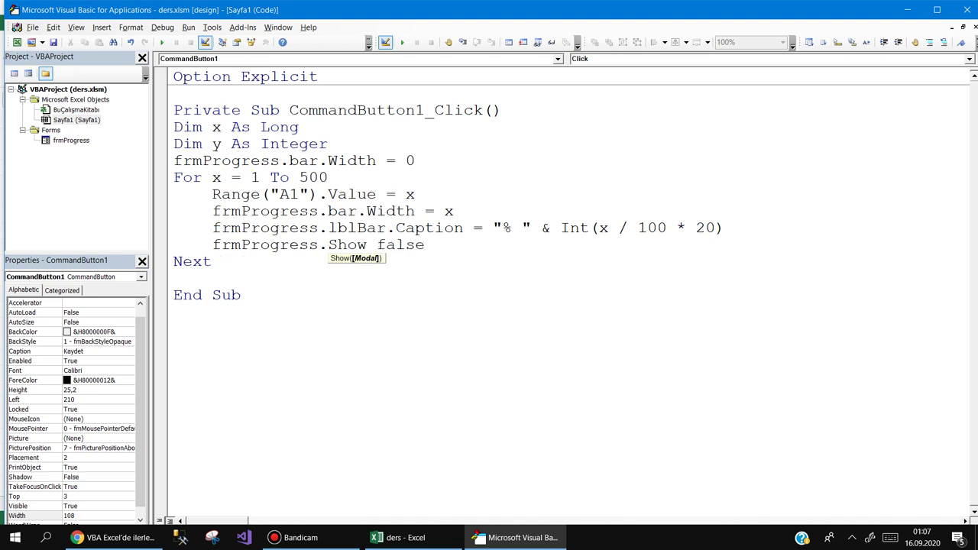
{"action": "key", "text": "Down"}
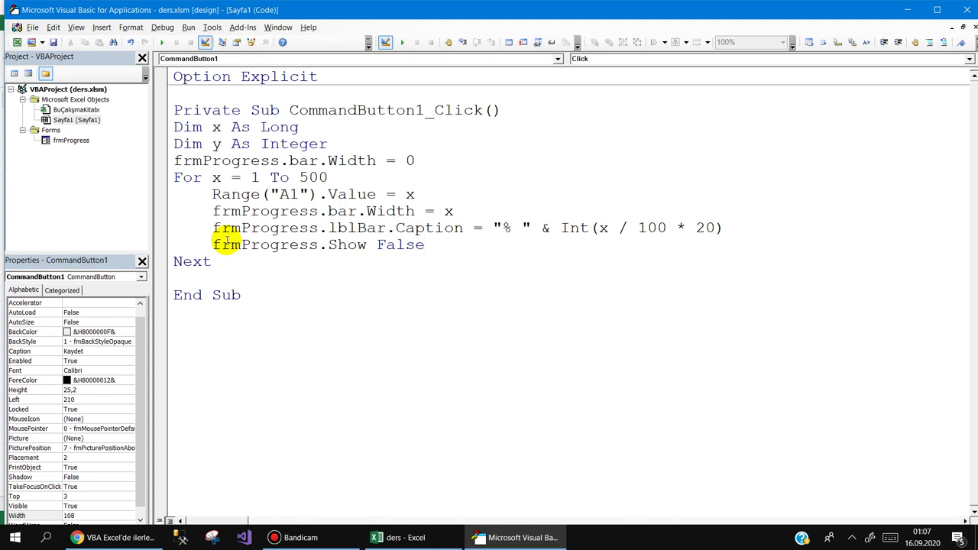
{"action": "key", "text": "Return"}
{"action": "type", "text": "doevents"}
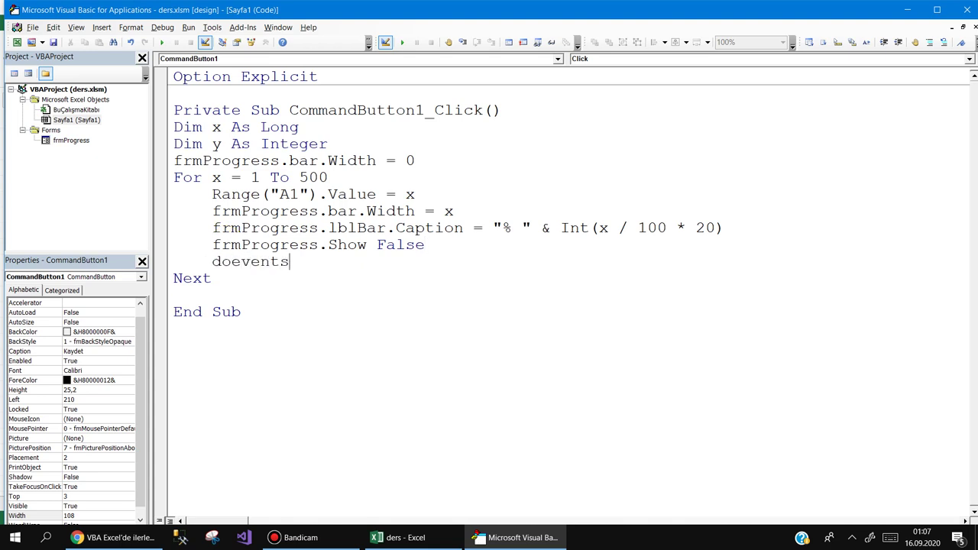
{"action": "key", "text": "Return"}
{"action": "type", "text": "for y=1 to 100"}
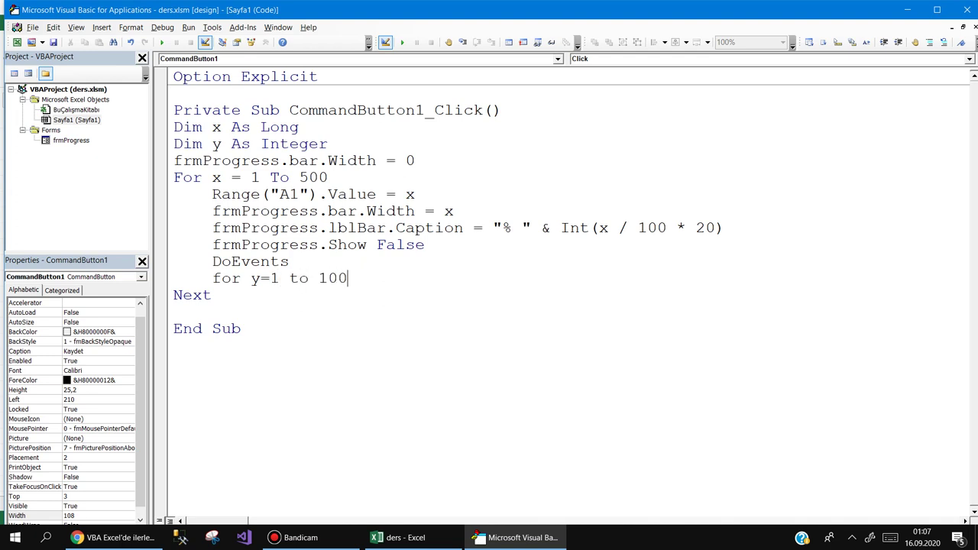
{"action": "key", "text": "Return"}
{"action": "key", "text": "Return"}
{"action": "type", "text": "Next"}
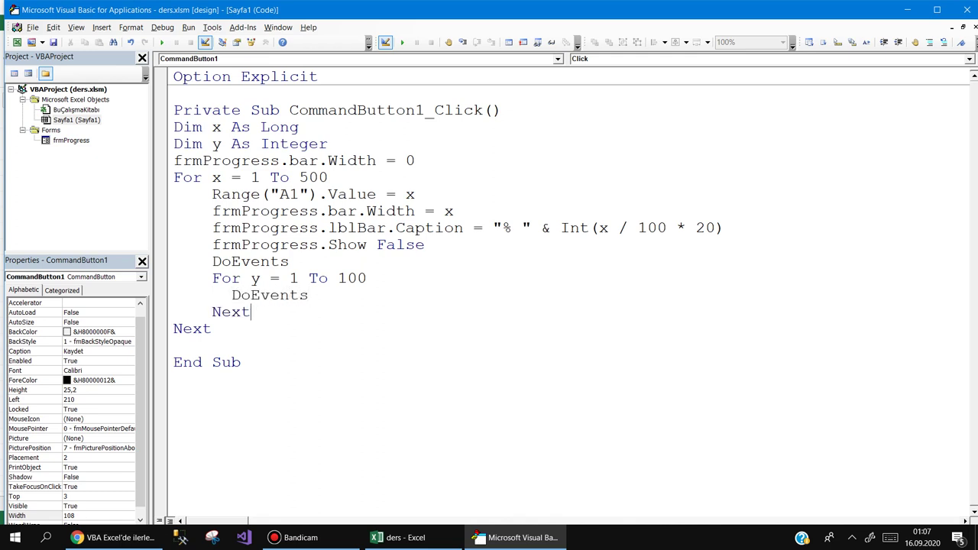
{"action": "left_click_drag", "start_coordinate": [211, 278], "coordinate": [279, 312]}
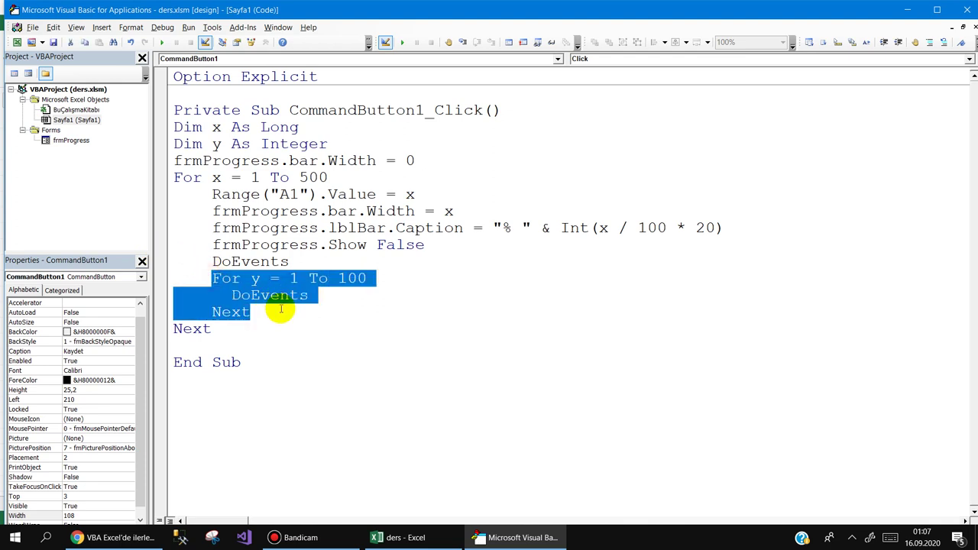
{"action": "left_click", "coordinate": [361, 296]}
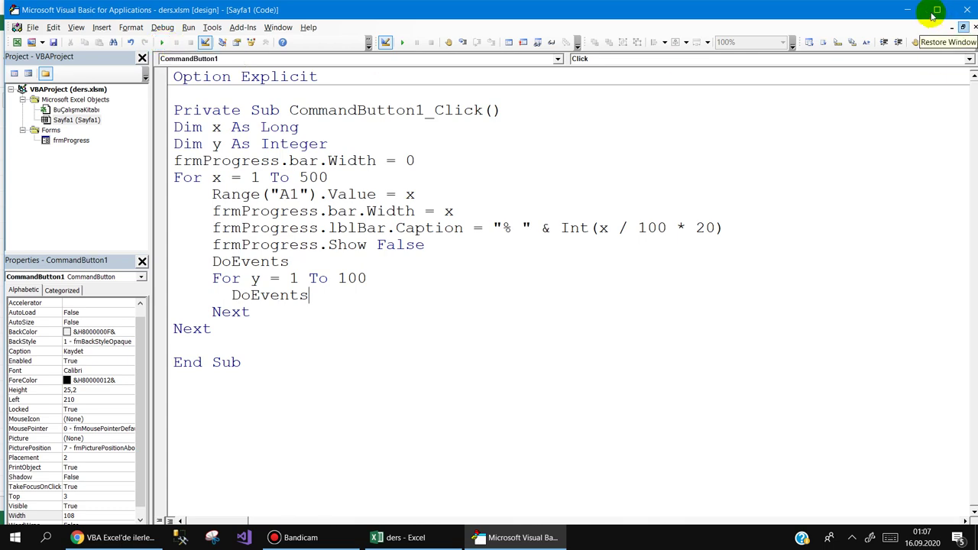
Step: Exit design mode and run Kaydet; A1 counts to 500 as the form reaches % 100
{"action": "left_click", "coordinate": [907, 9]}
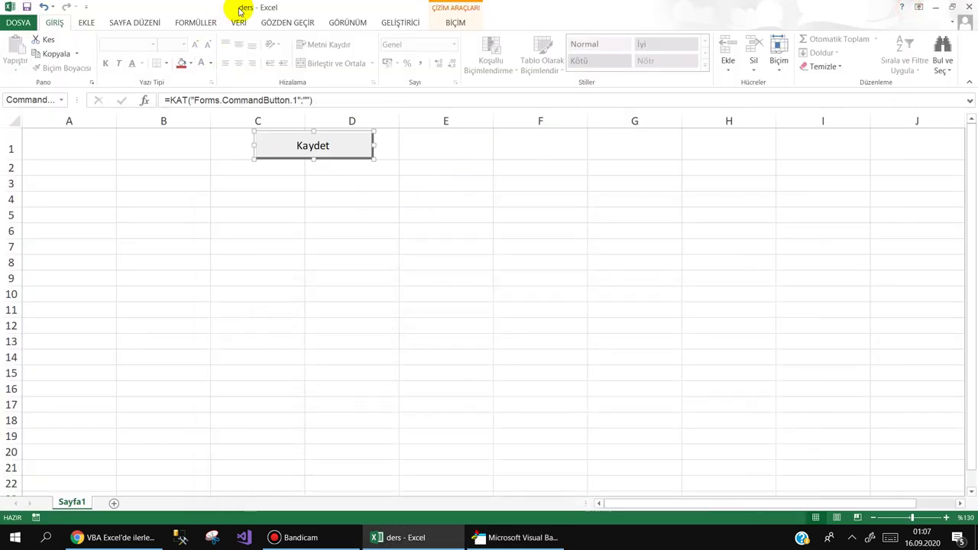
{"action": "left_click", "coordinate": [374, 22]}
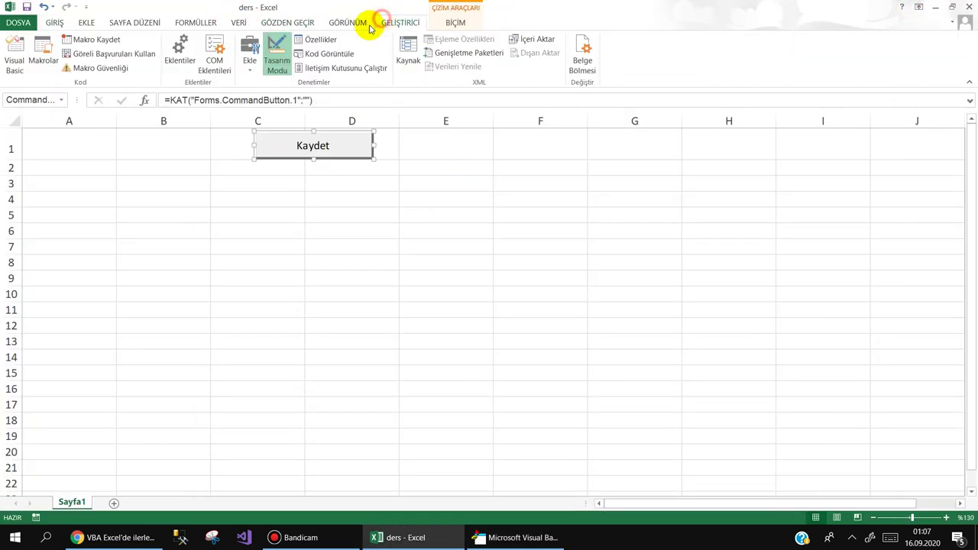
{"action": "left_click", "coordinate": [277, 58]}
{"action": "left_click", "coordinate": [270, 184]}
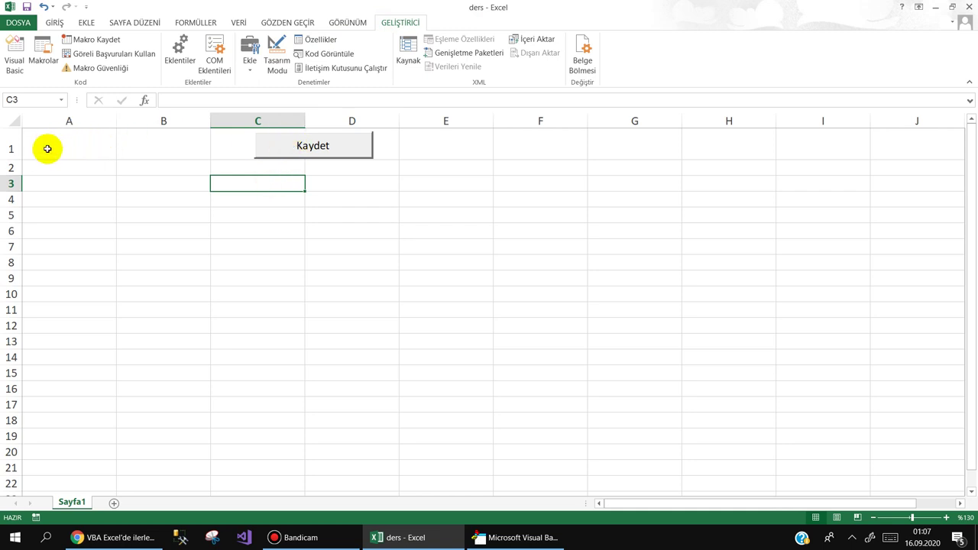
{"action": "left_click", "coordinate": [304, 149]}
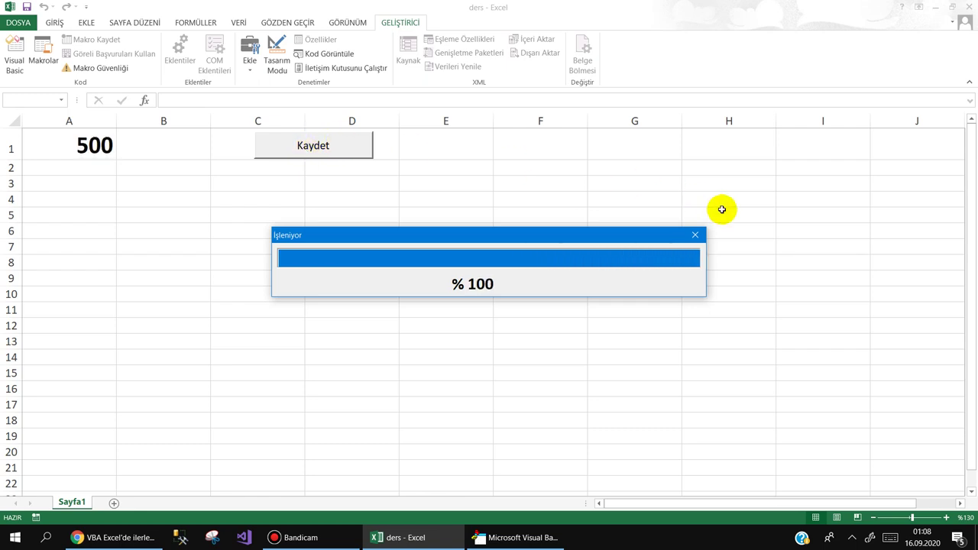
{"action": "left_click", "coordinate": [695, 235]}
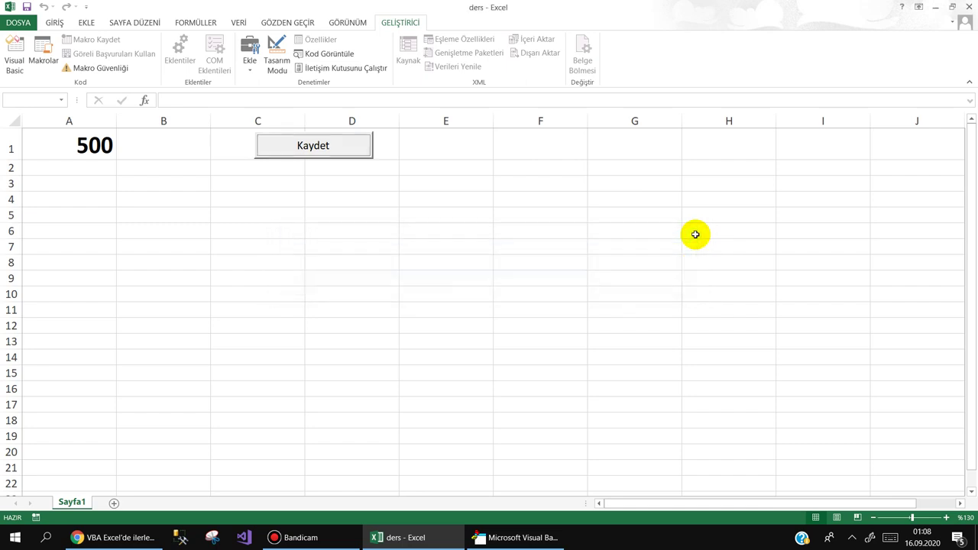
{"action": "left_click", "coordinate": [520, 537]}
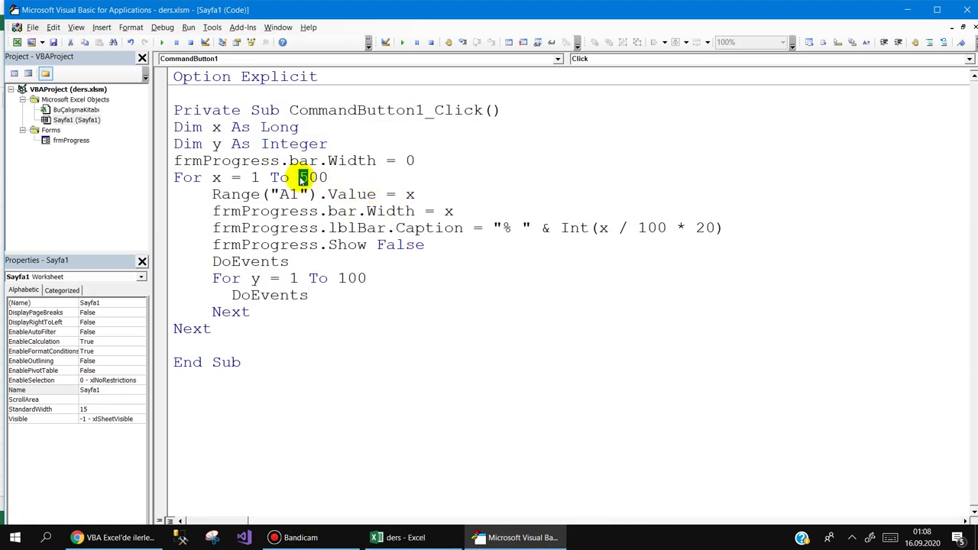
Step: Raise the loop limit to 1000 and make the bar width x / 2
{"action": "type", "text": "1000"}
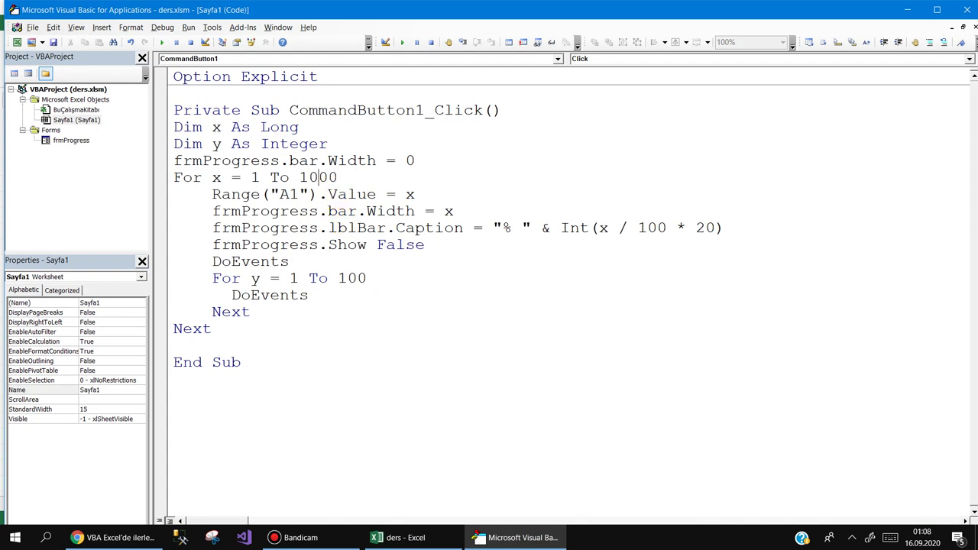
{"action": "left_click", "coordinate": [459, 211]}
{"action": "type", "text": "/2"}
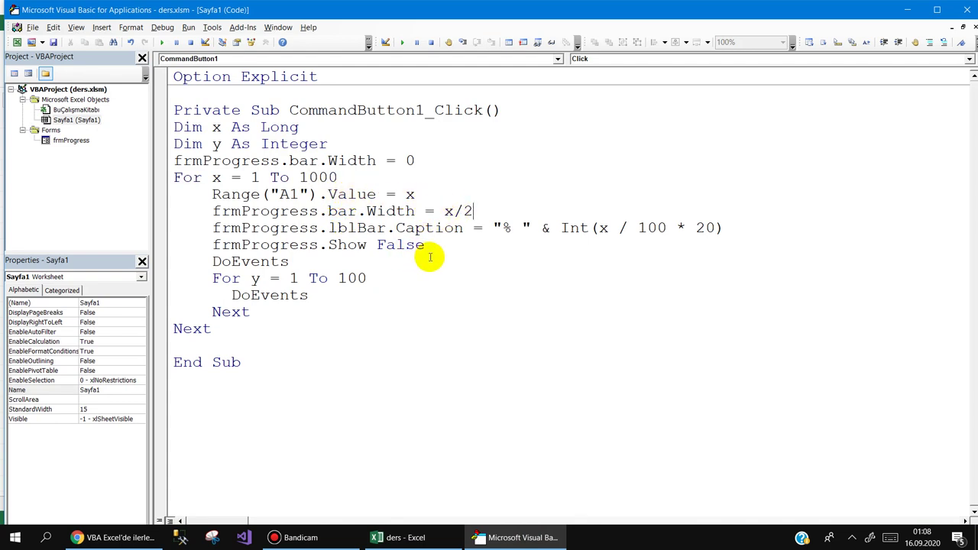
{"action": "left_click", "coordinate": [441, 261]}
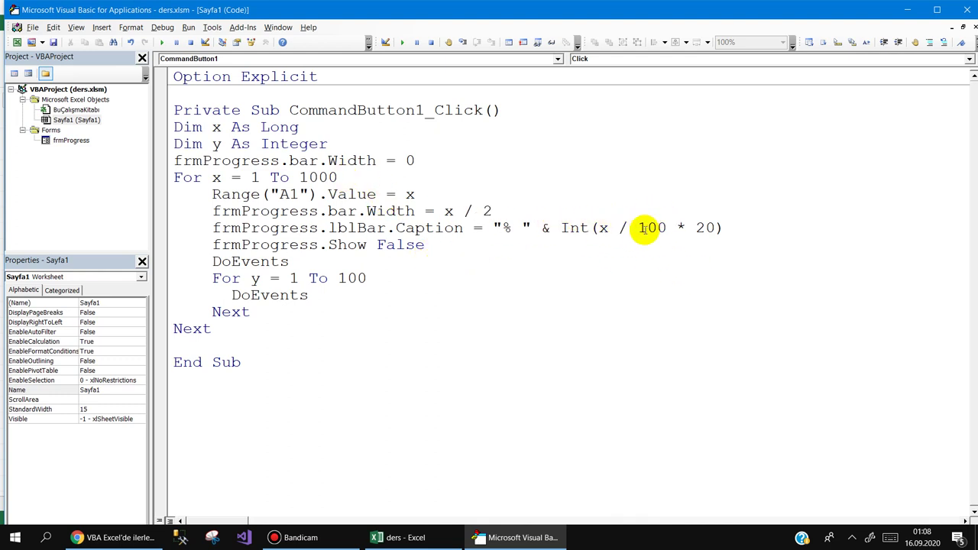
Step: Change the percentage multiplier from 20 to 10 and add Unload frmProgress after the loop
{"action": "double_click", "coordinate": [603, 227]}
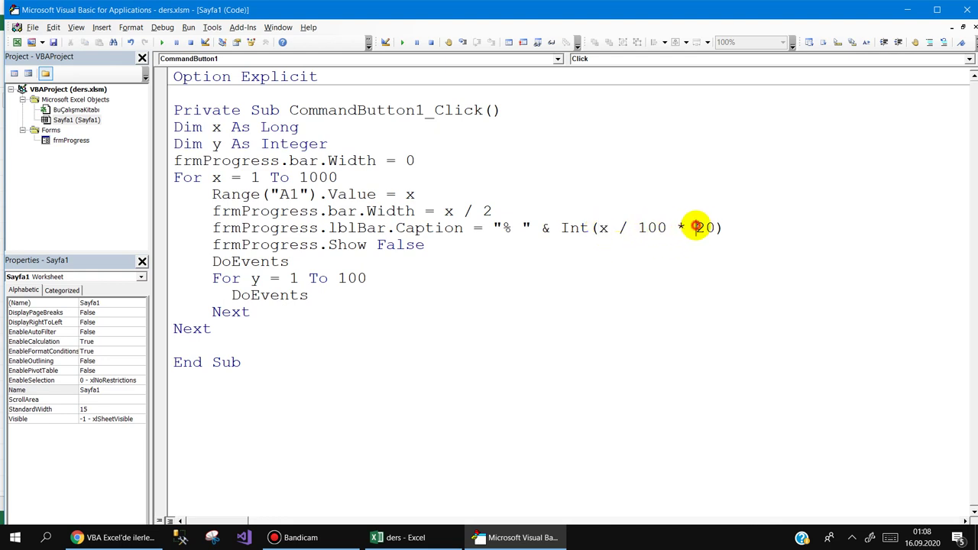
{"action": "left_click_drag", "start_coordinate": [695, 227], "coordinate": [711, 227]}
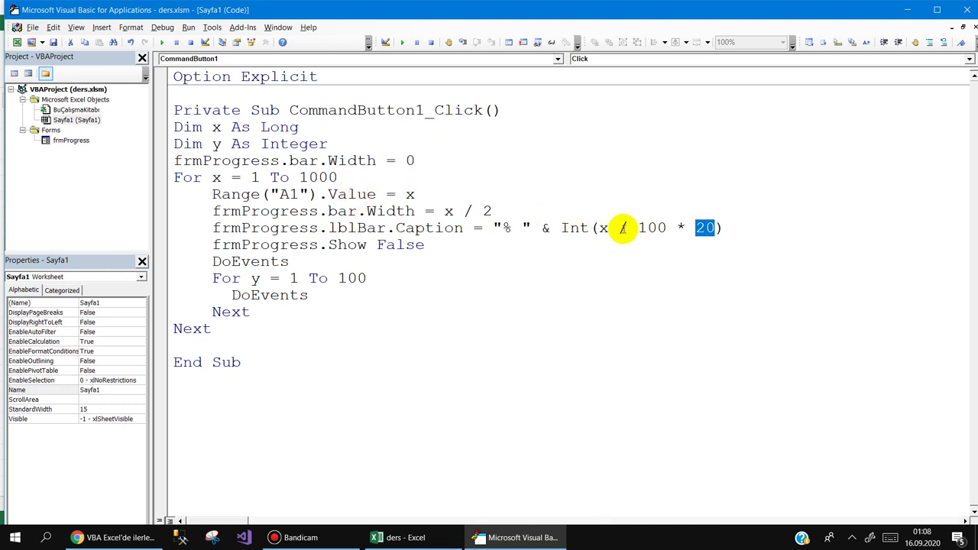
{"action": "type", "text": "10"}
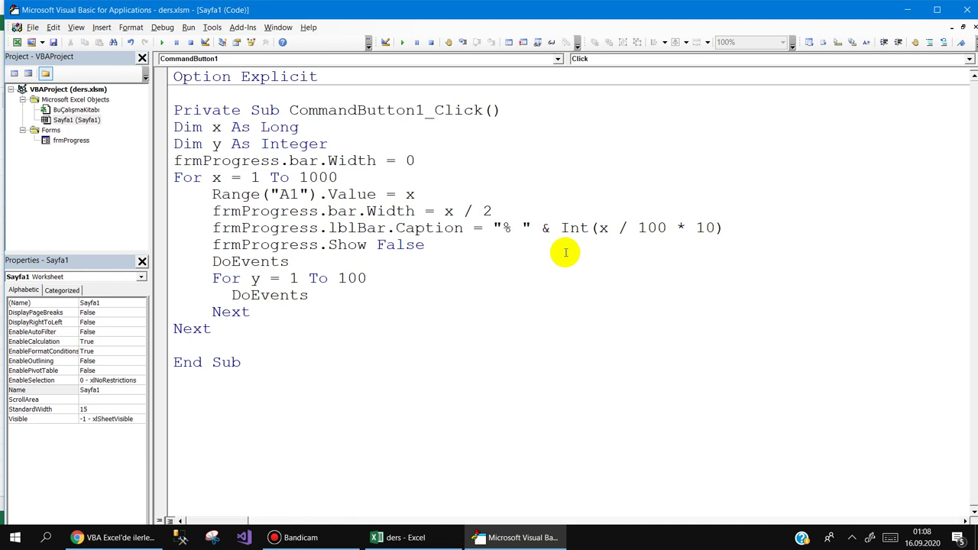
{"action": "left_click", "coordinate": [183, 346]}
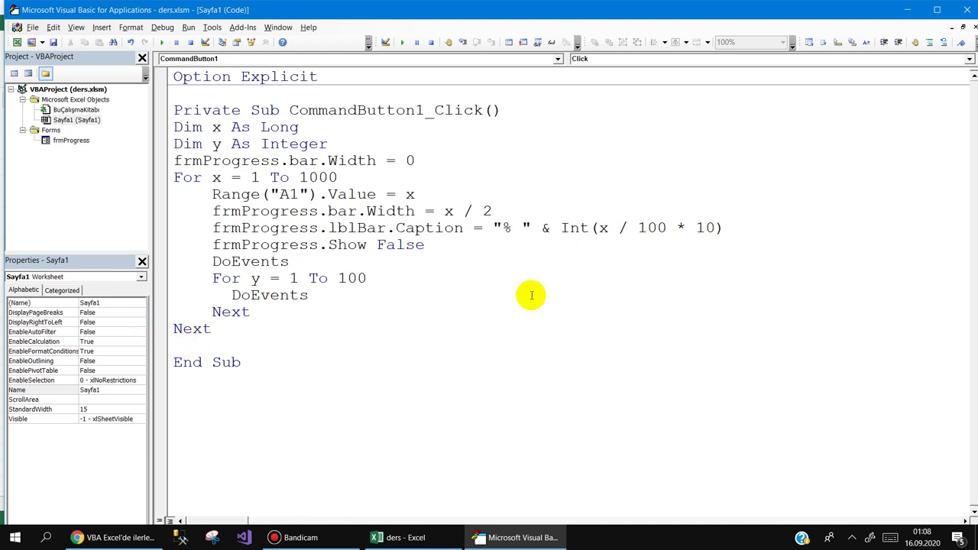
{"action": "type", "text": "unlo"}
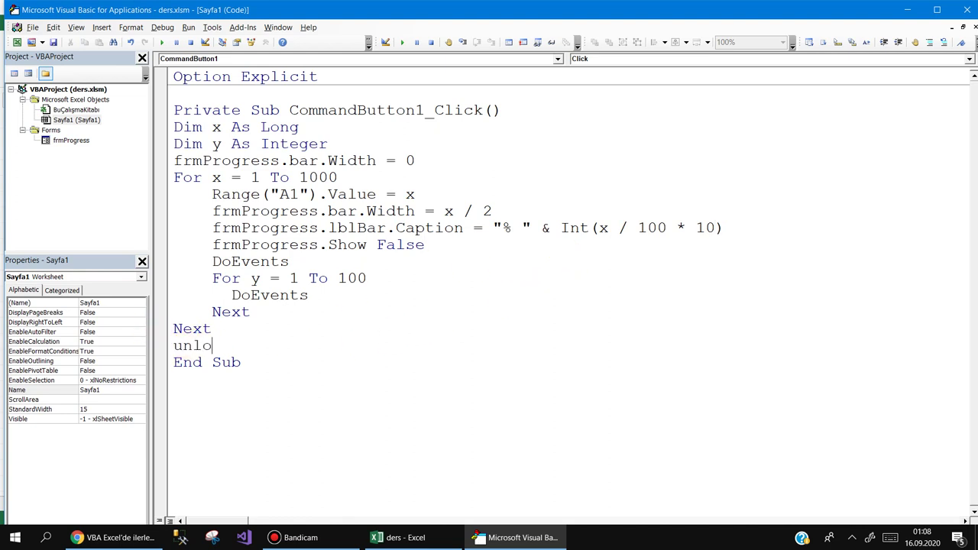
{"action": "type", "text": "ad frmp"}
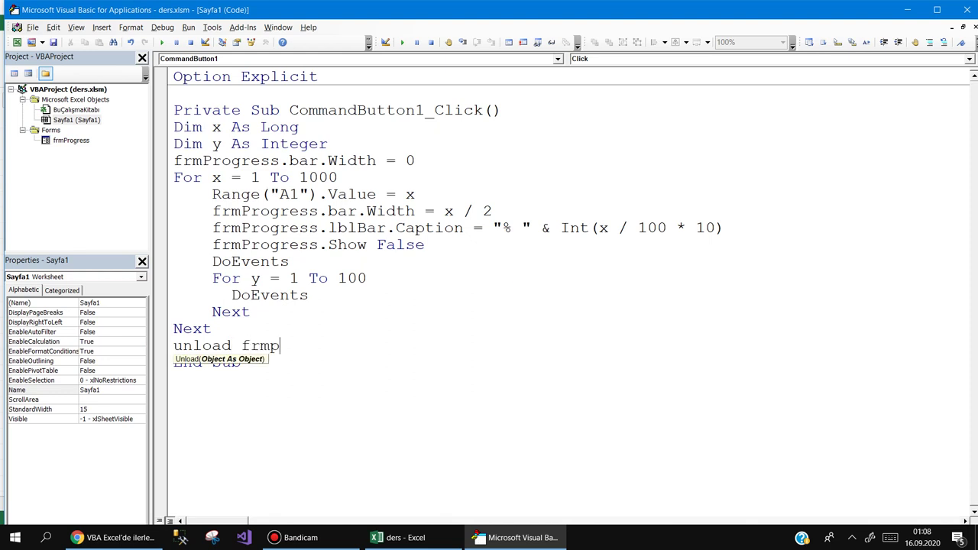
{"action": "key", "text": "ctrl+space"}
Step: Switch to Excel and click Kaydet to run the revised count to 1000
{"action": "left_click", "coordinate": [432, 530]}
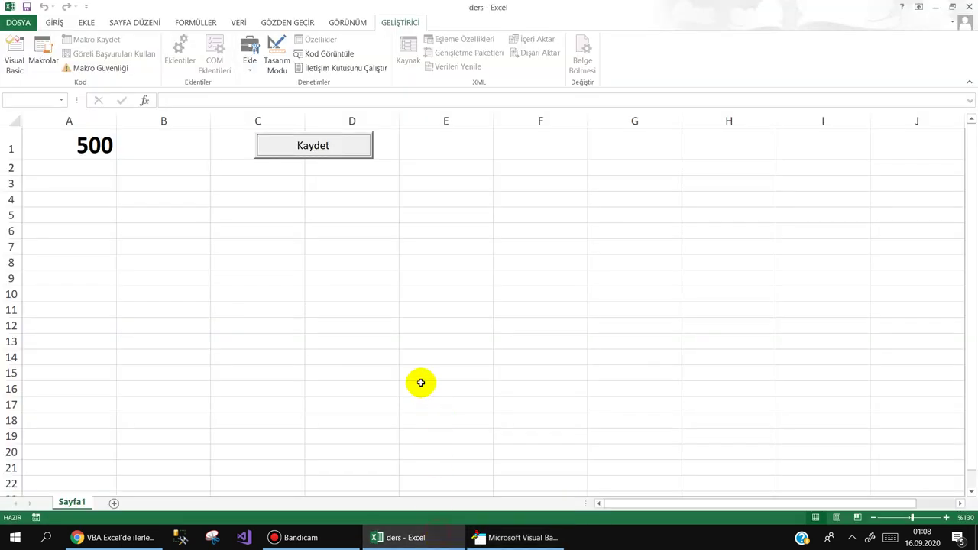
{"action": "left_click", "coordinate": [324, 147]}
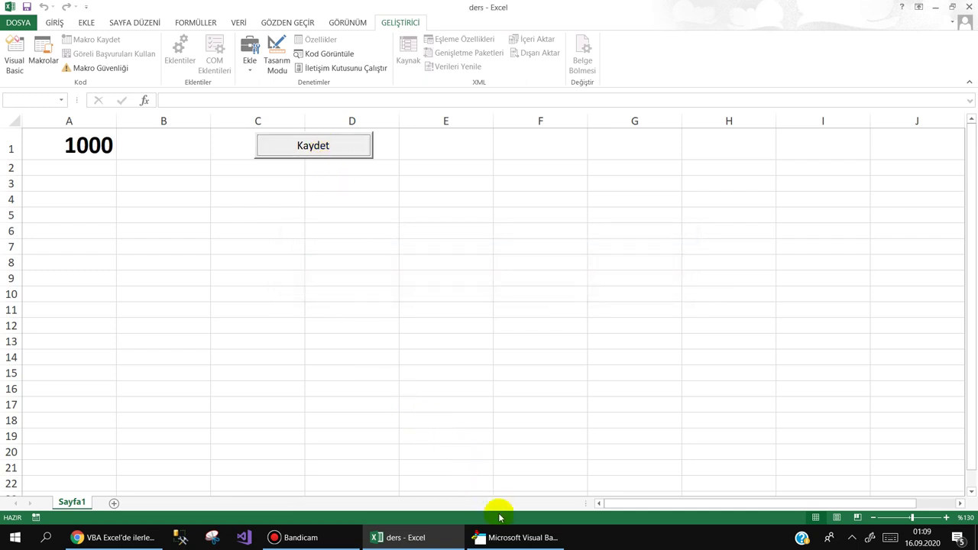
Step: Shorten the inner delay loop to For y = 1 To 10 and run Kaydet to test the speed
{"action": "left_click", "coordinate": [508, 537]}
{"action": "left_click_drag", "start_coordinate": [357, 279], "coordinate": [367, 281]}
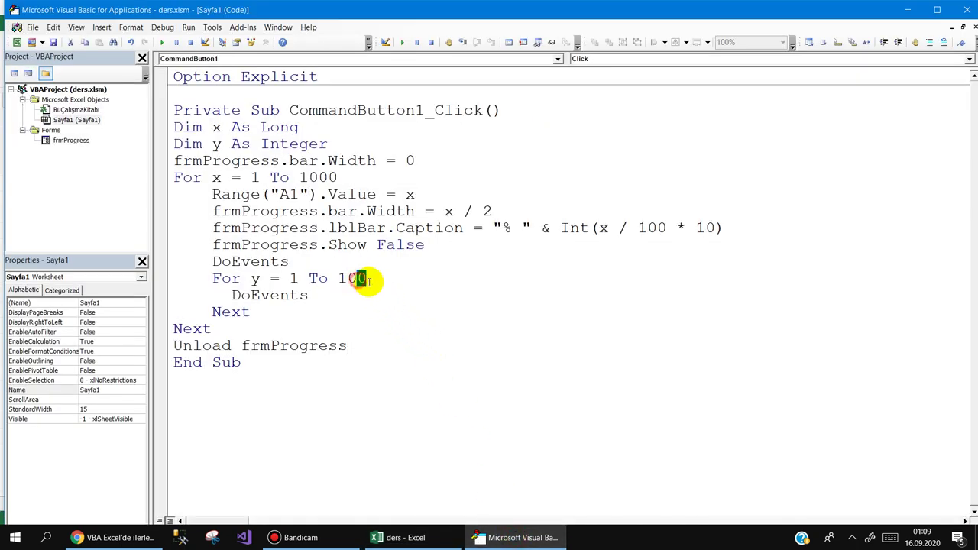
{"action": "key", "text": "Delete"}
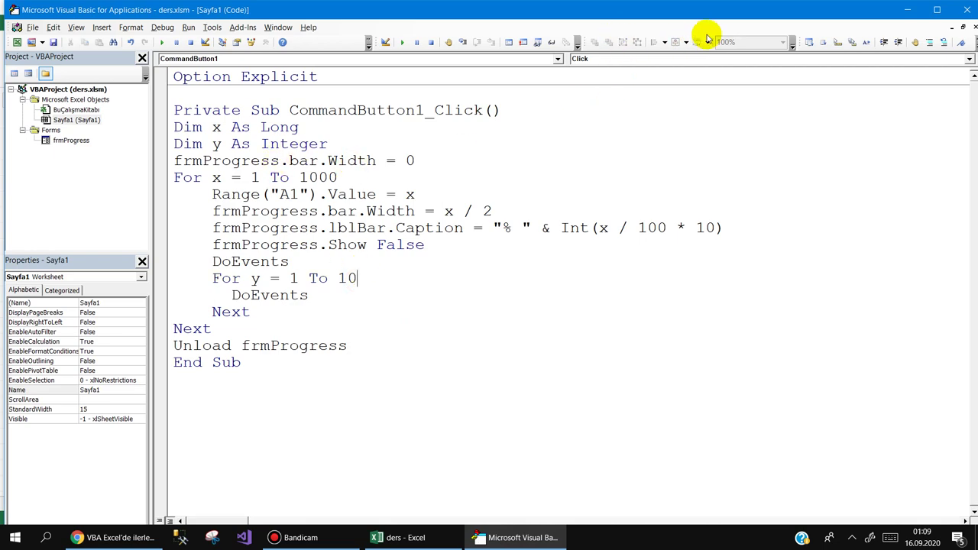
{"action": "left_click", "coordinate": [907, 10]}
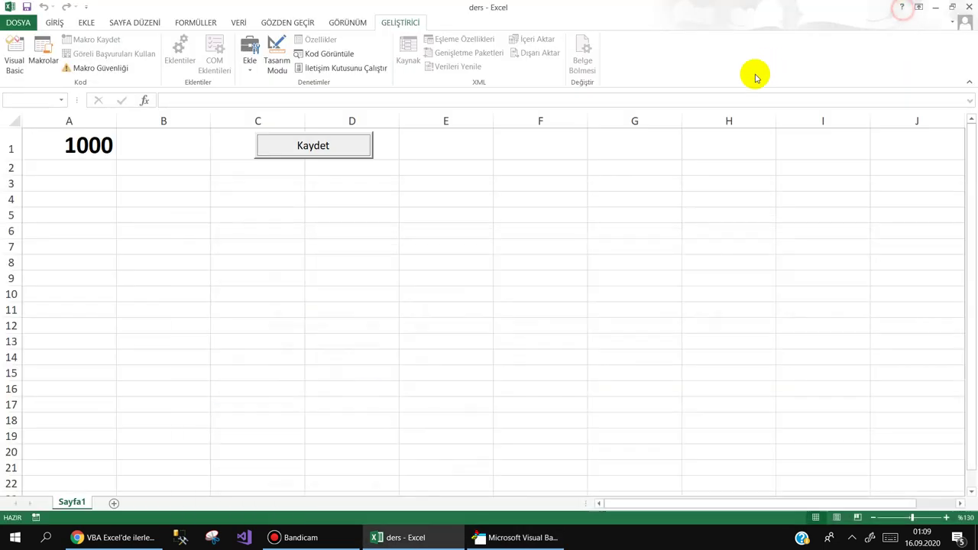
{"action": "left_click", "coordinate": [350, 148]}
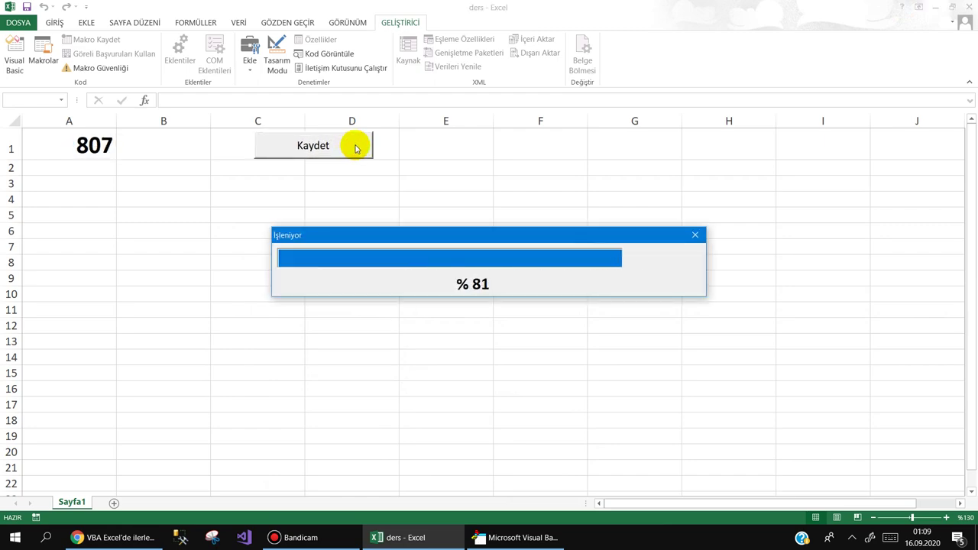
Step: Change the inner loop limit to 2 and rerun Kaydet
{"action": "left_click", "coordinate": [508, 537]}
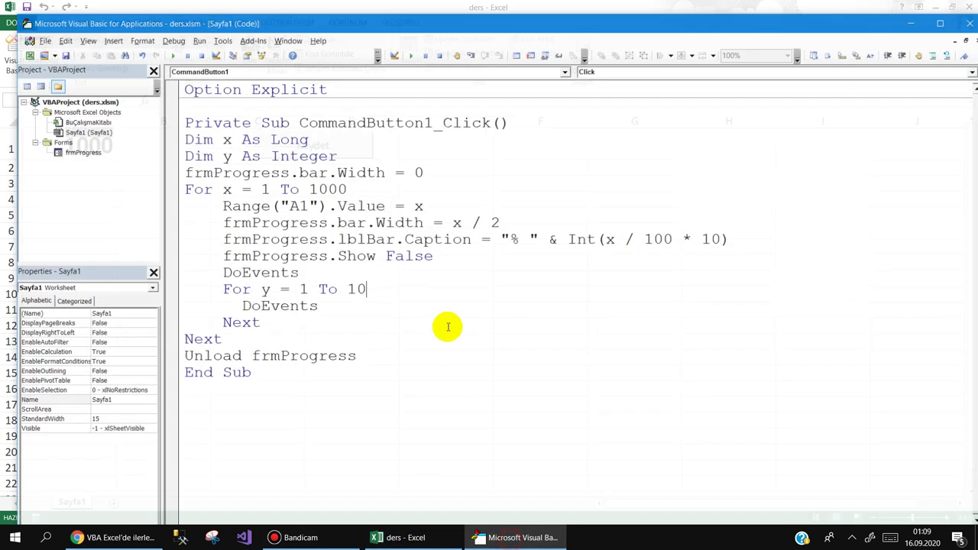
{"action": "double_click", "coordinate": [349, 279]}
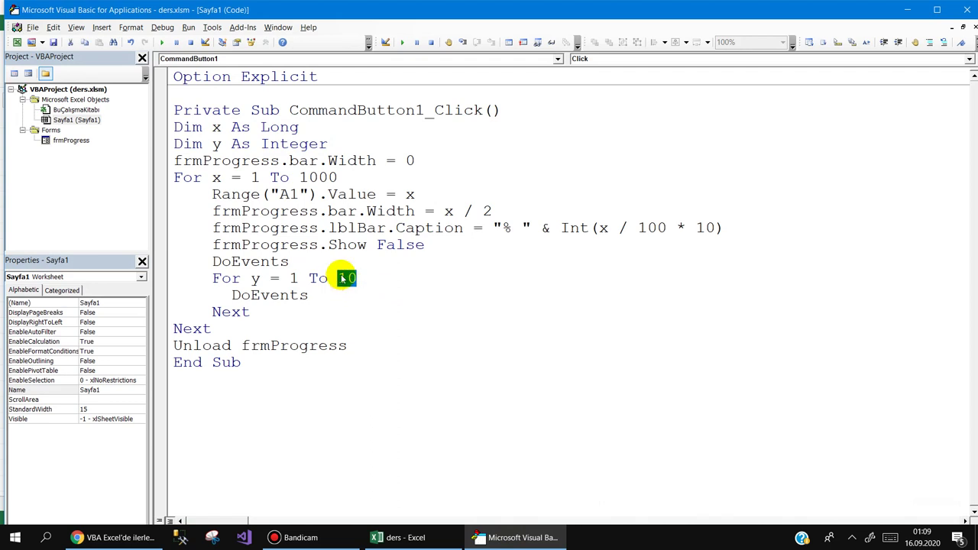
{"action": "type", "text": "2"}
{"action": "left_click", "coordinate": [397, 538]}
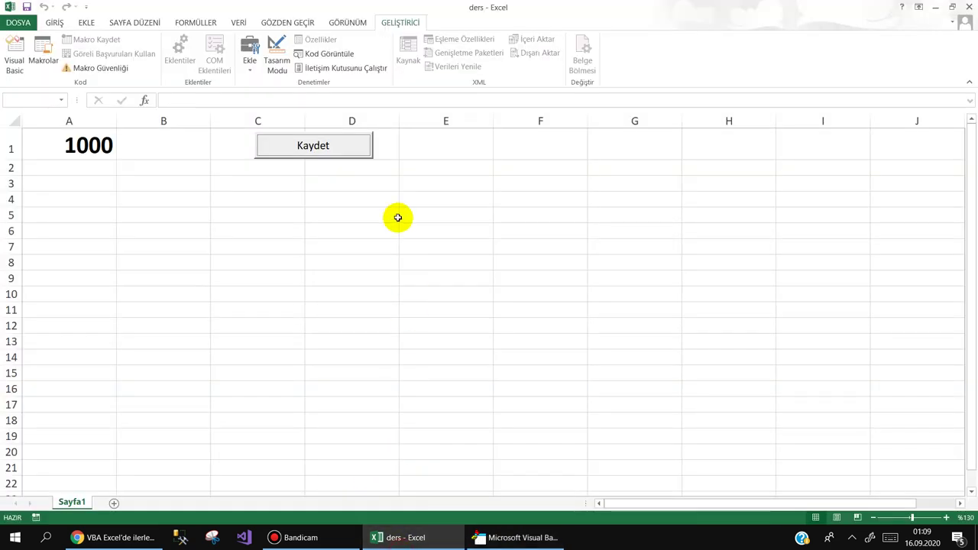
{"action": "left_click", "coordinate": [312, 145]}
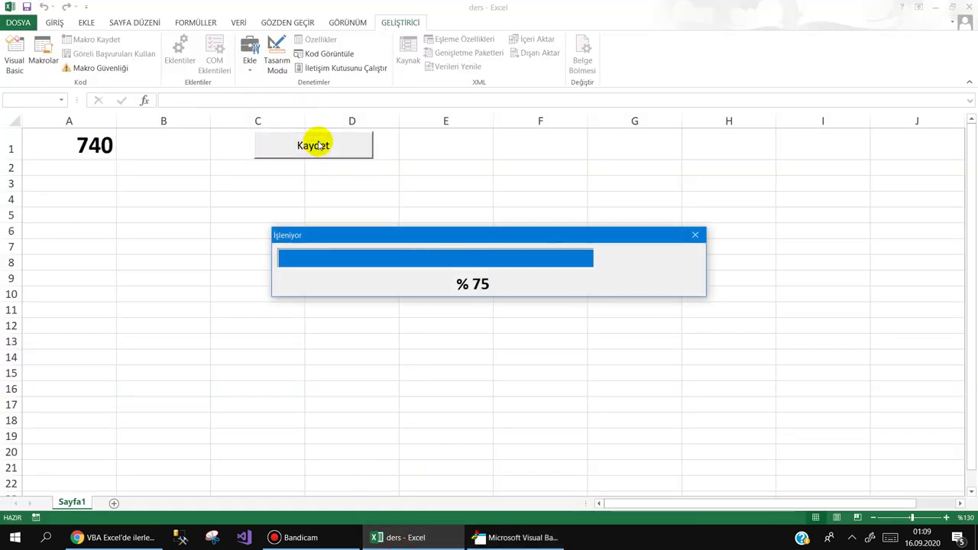
Step: Reduce the inner loop to For y = 1 To 1 and rerun Kaydet until A1 reaches 1000
{"action": "left_click", "coordinate": [516, 538]}
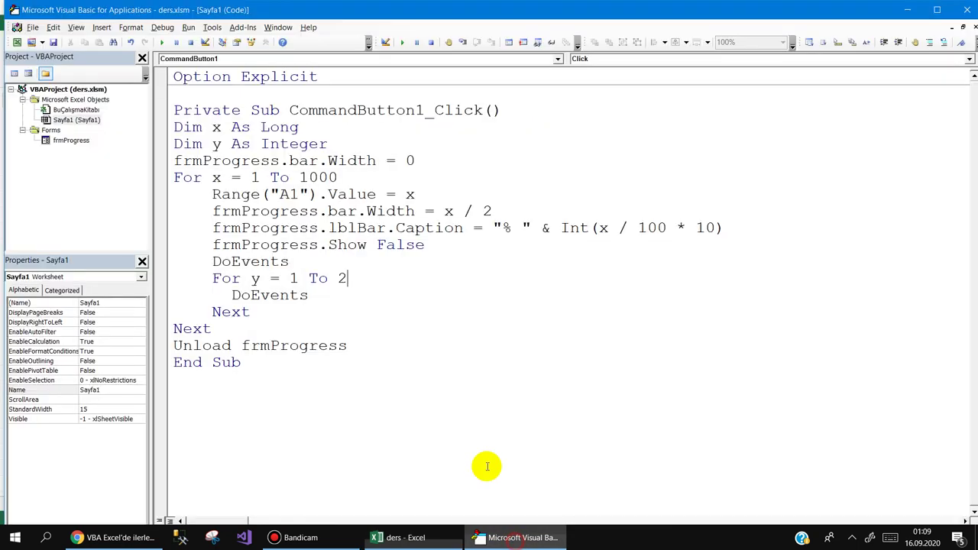
{"action": "left_click", "coordinate": [359, 274]}
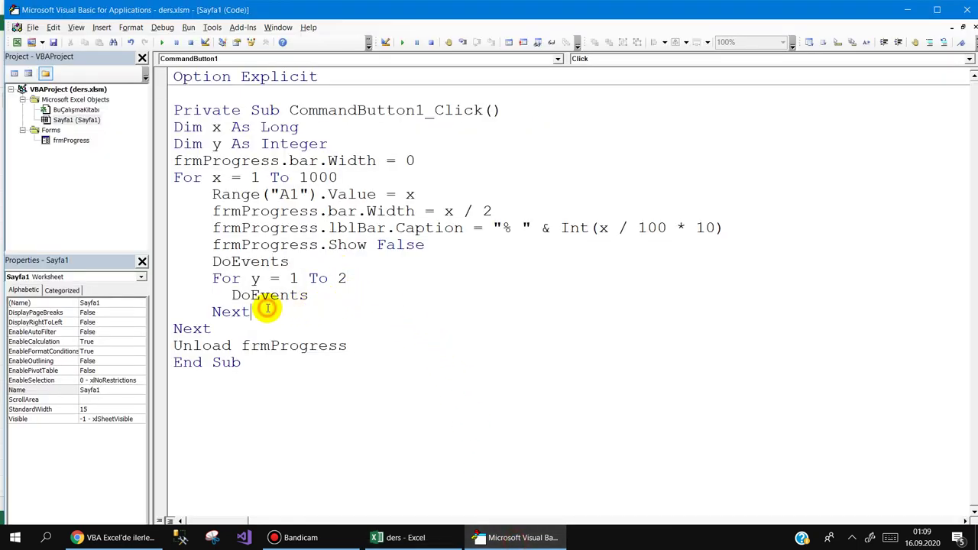
{"action": "left_click_drag", "start_coordinate": [267, 308], "coordinate": [107, 273]}
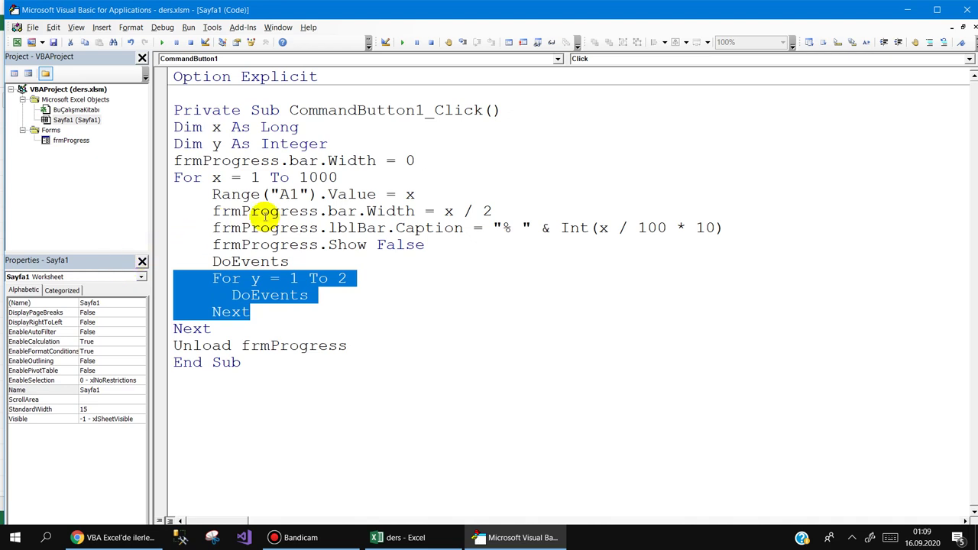
{"action": "double_click", "coordinate": [341, 278]}
{"action": "type", "text": "1"}
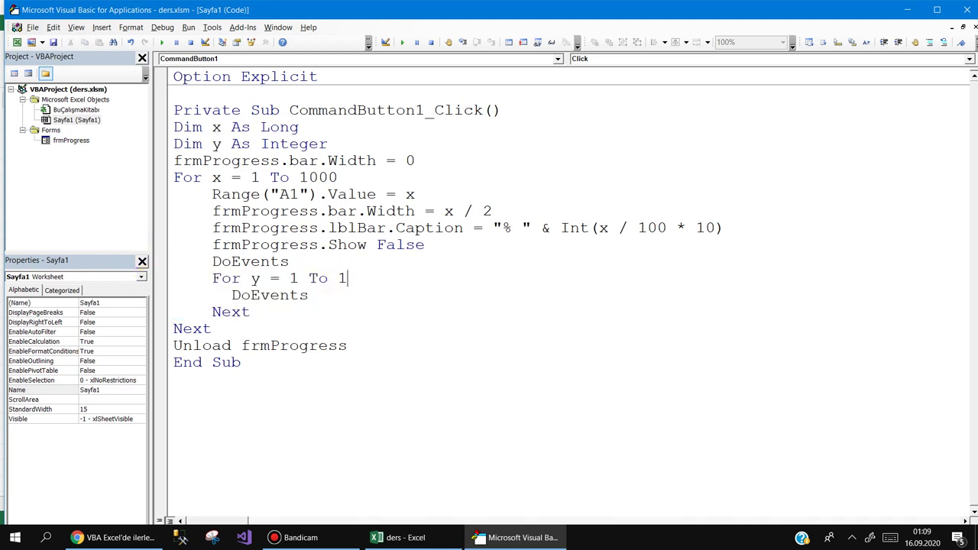
{"action": "left_click", "coordinate": [397, 536]}
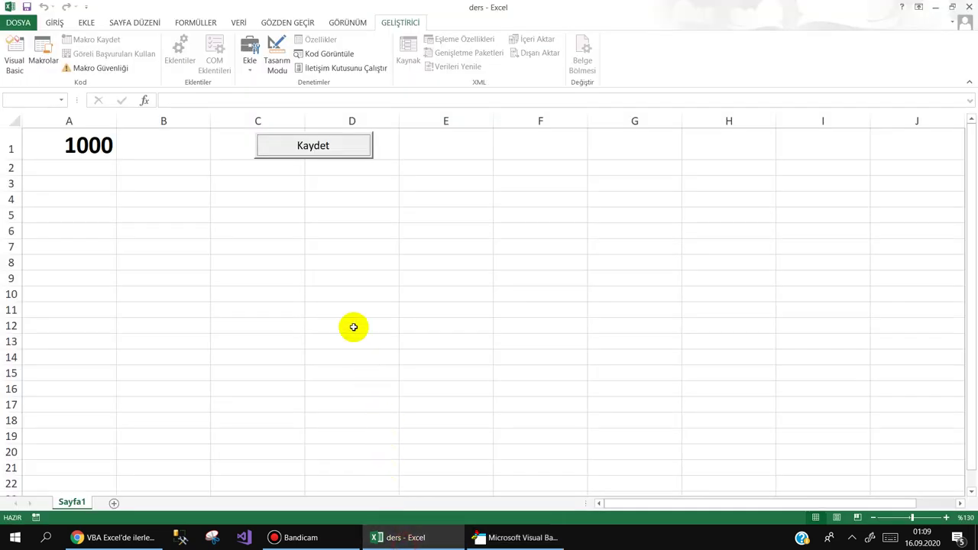
{"action": "left_click", "coordinate": [315, 157]}
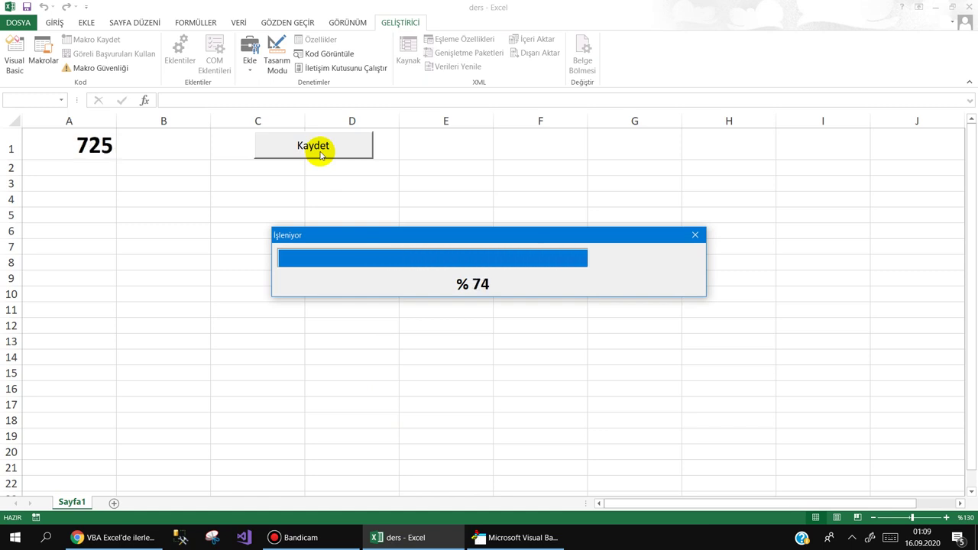
Step: Raise the outer loop limit to 10000 and comment out the first DoEvents
{"action": "left_click", "coordinate": [521, 541]}
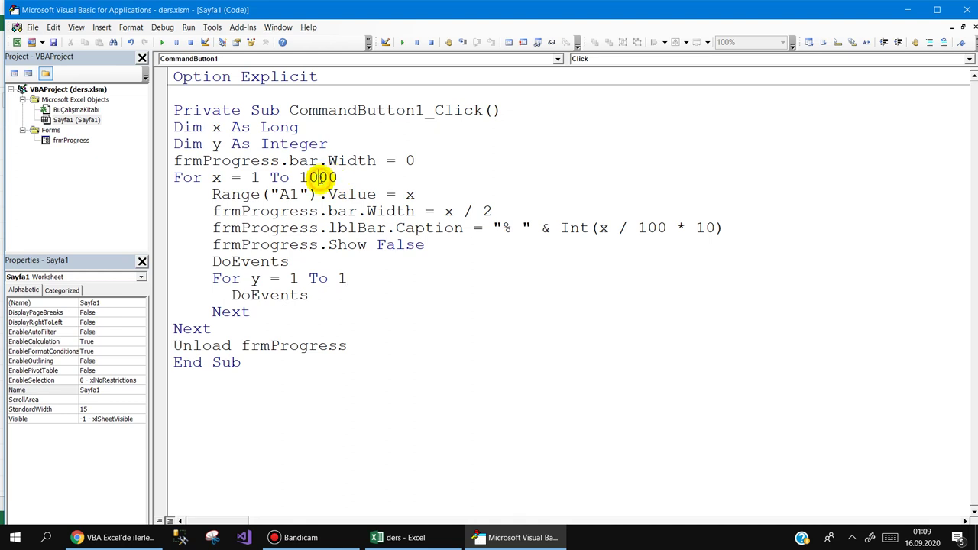
{"action": "left_click", "coordinate": [319, 177]}
{"action": "type", "text": "0"}
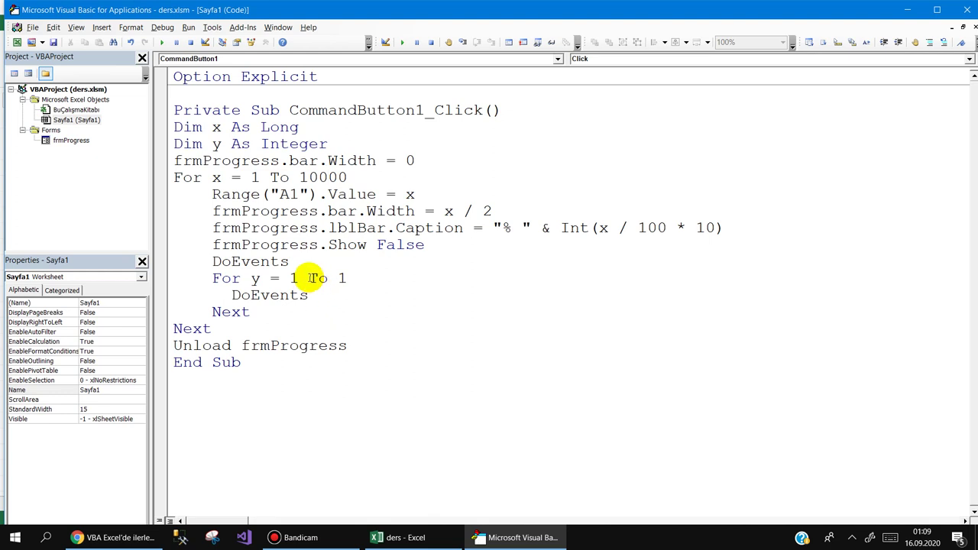
{"action": "left_click", "coordinate": [192, 262]}
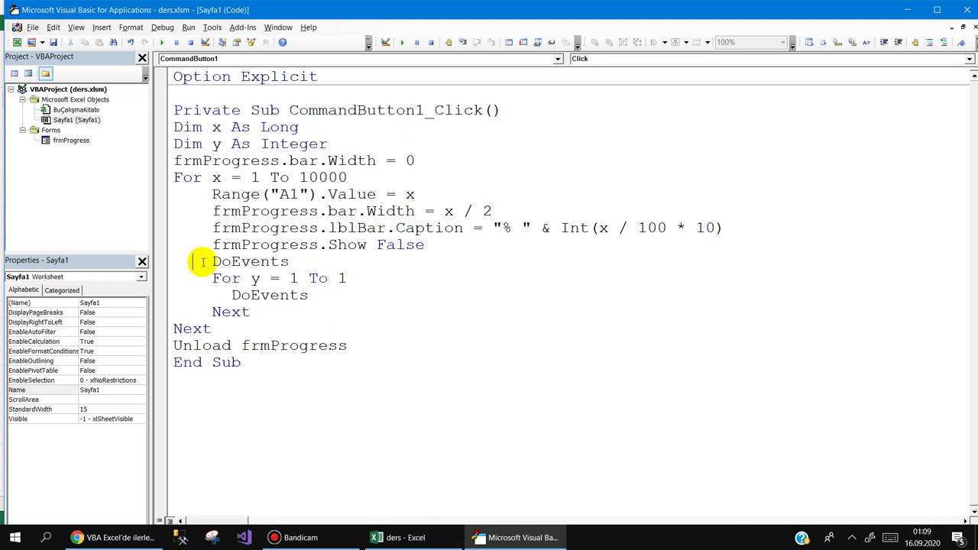
{"action": "type", "text": "'"}
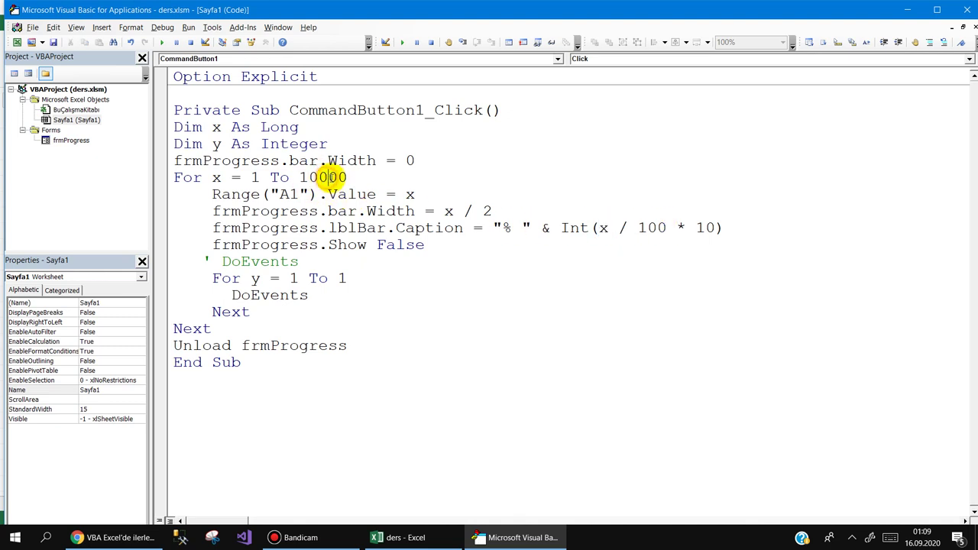
Step: Remove '* 10' from the lblBar.Caption formula and comment out Unload frmProgress
{"action": "left_click_drag", "start_coordinate": [328, 177], "coordinate": [347, 178]}
{"action": "left_click_drag", "start_coordinate": [716, 227], "coordinate": [676, 228]}
{"action": "key", "text": "Delete"}
{"action": "left_click", "coordinate": [399, 266]}
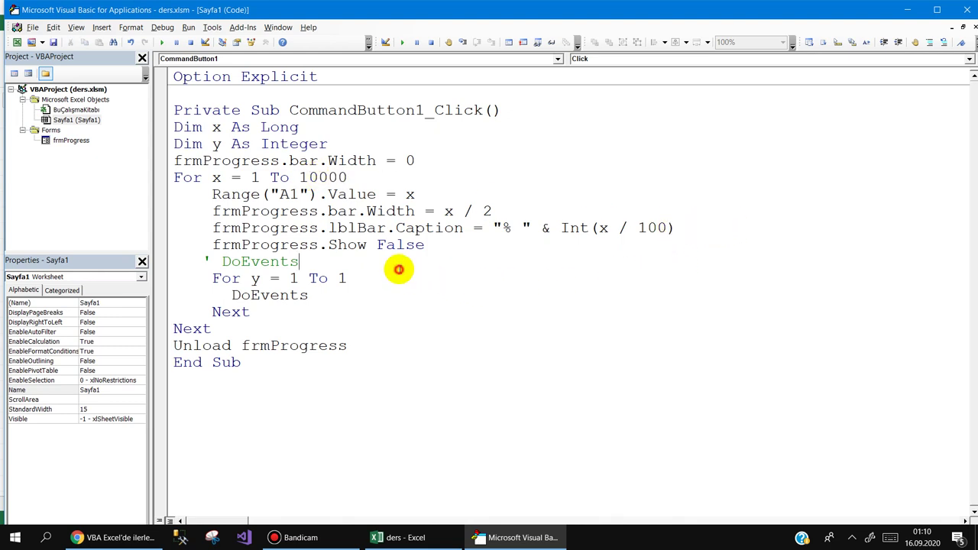
{"action": "left_click", "coordinate": [162, 345]}
{"action": "left_click", "coordinate": [174, 345]}
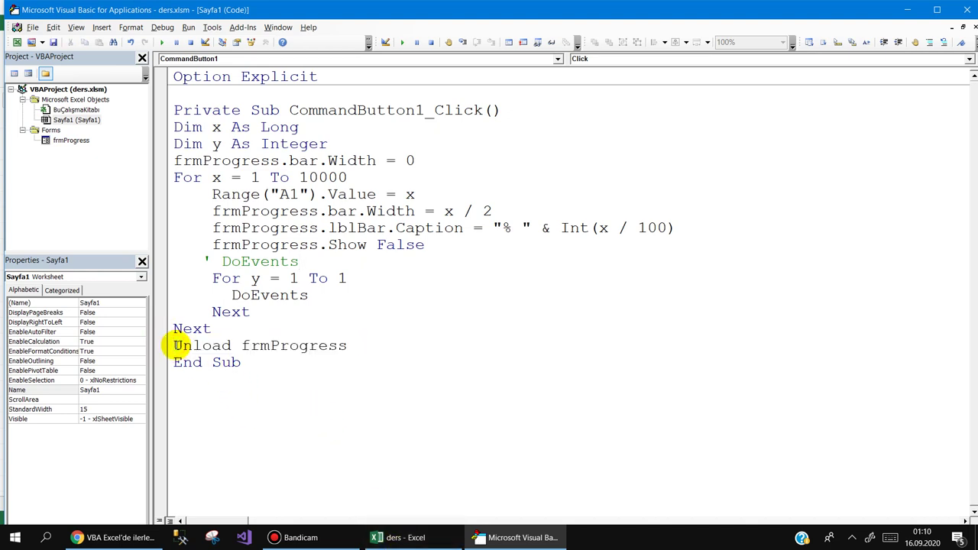
{"action": "type", "text": "'"}
Step: Run Kaydet so A1 reaches 10000 at % 100, then close the progress form
{"action": "left_click", "coordinate": [416, 539]}
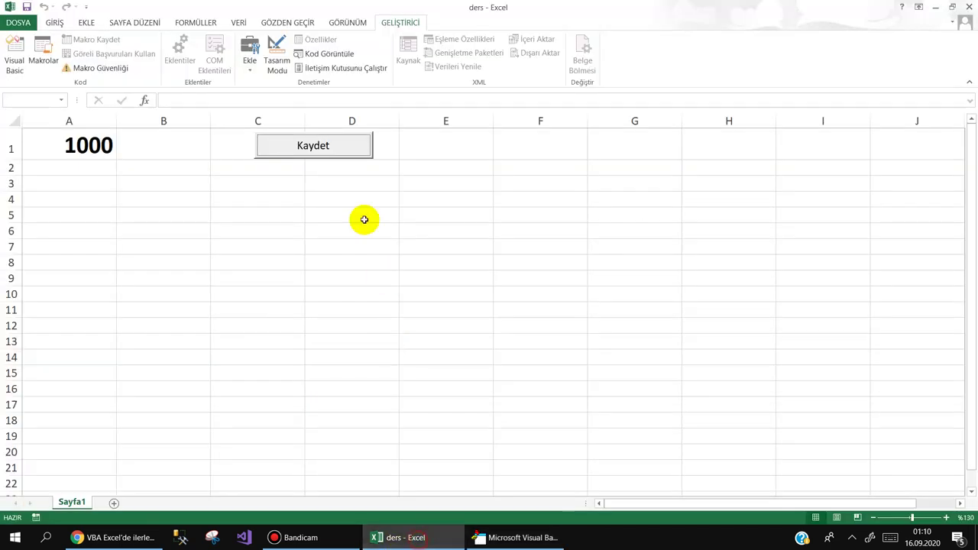
{"action": "left_click", "coordinate": [339, 145]}
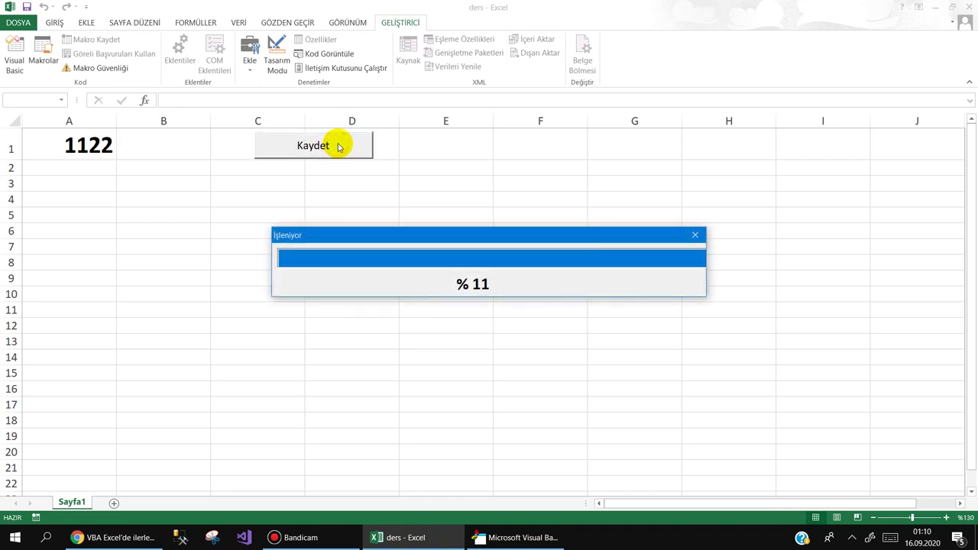
{"action": "left_click", "coordinate": [692, 235]}
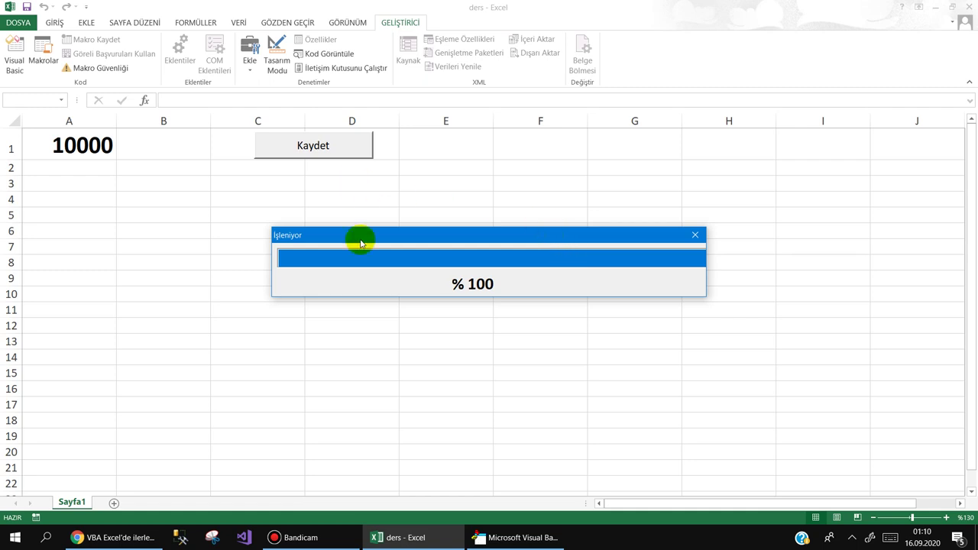
{"action": "left_click", "coordinate": [514, 537]}
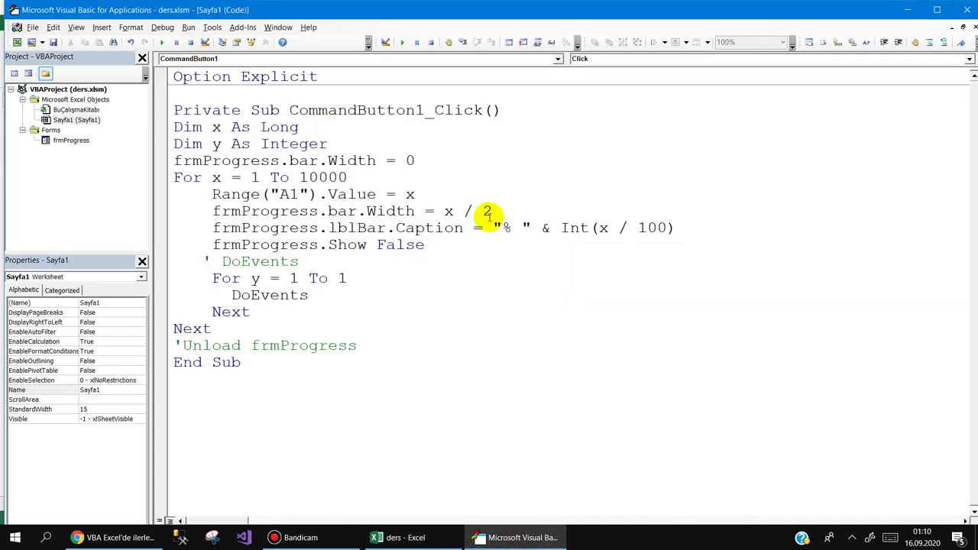
Step: Change the bar width to x / 50 and test it with Kaydet
{"action": "double_click", "coordinate": [486, 212]}
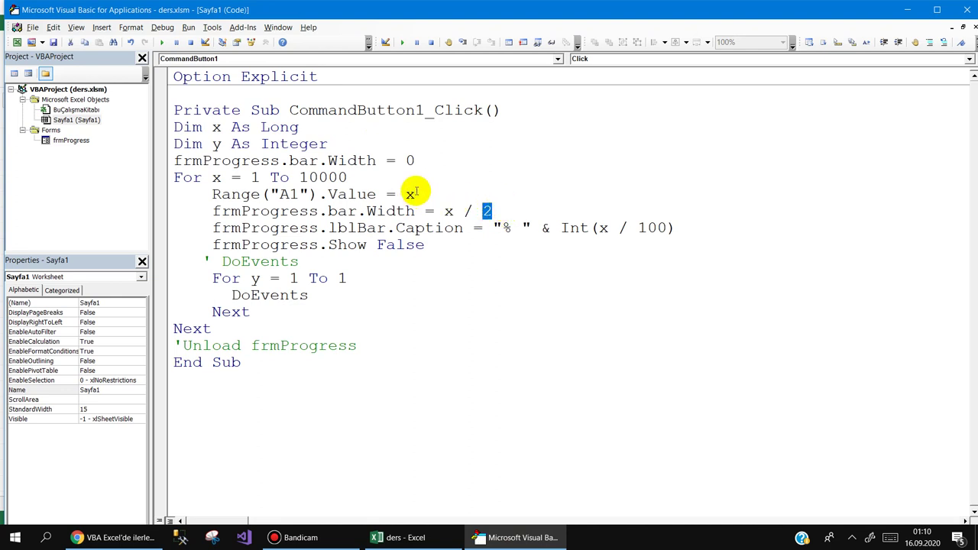
{"action": "type", "text": "50"}
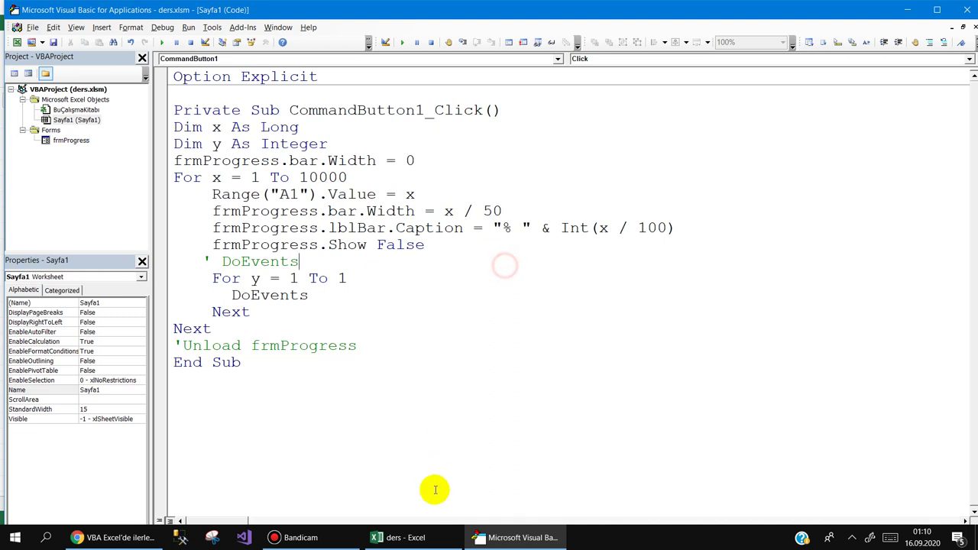
{"action": "left_click", "coordinate": [416, 537]}
{"action": "left_click", "coordinate": [321, 148]}
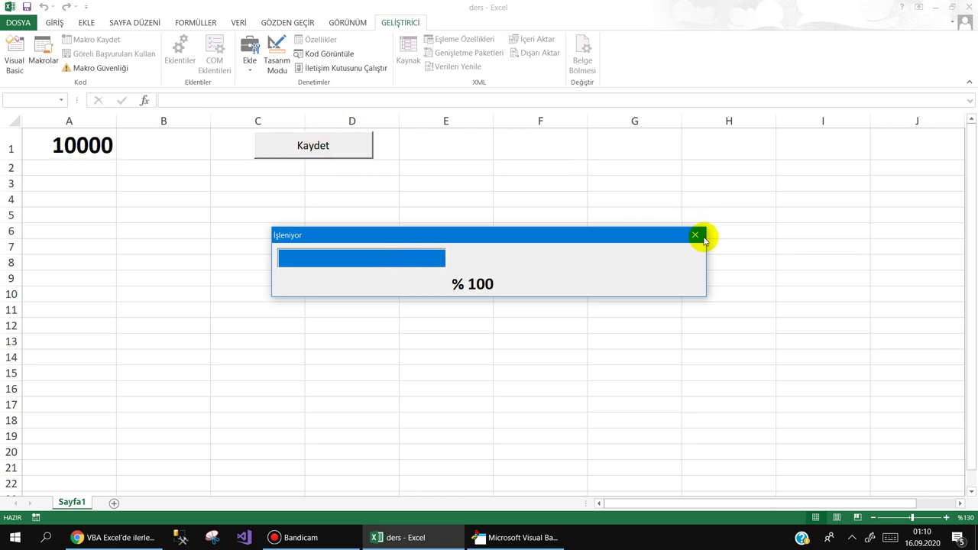
{"action": "left_click", "coordinate": [696, 235]}
Step: Change the bar width divisor to 25 and rerun Kaydet until the bar reaches % 100
{"action": "left_click", "coordinate": [504, 537]}
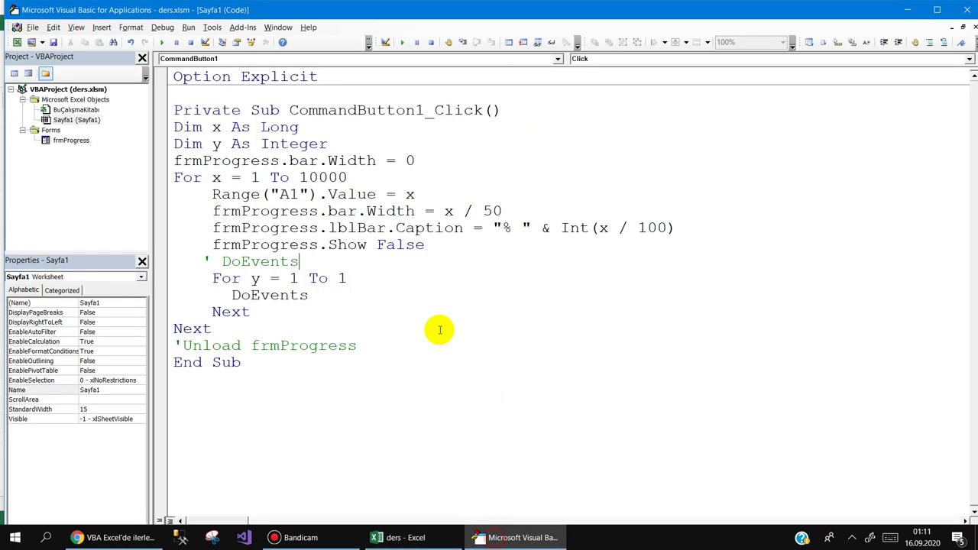
{"action": "left_click_drag", "start_coordinate": [473, 211], "coordinate": [495, 212]}
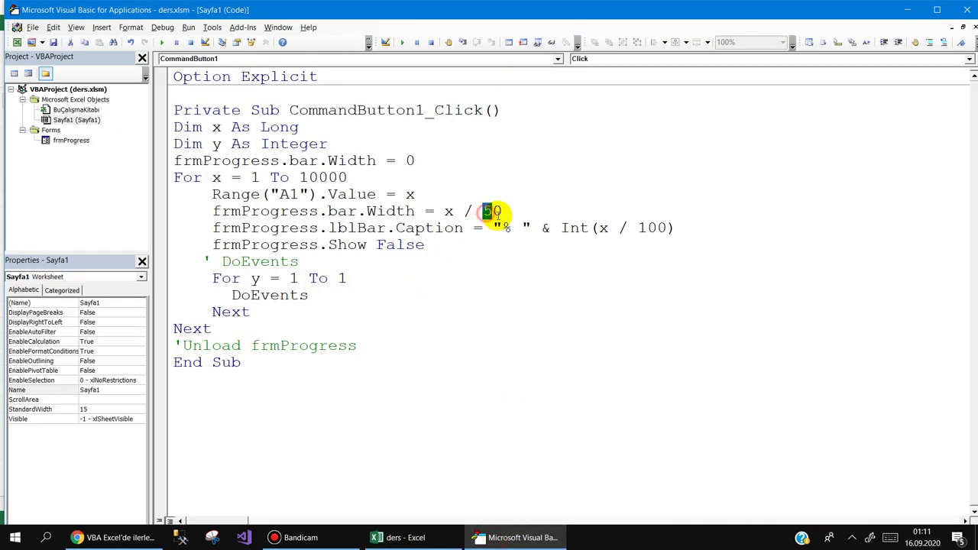
{"action": "type", "text": "25"}
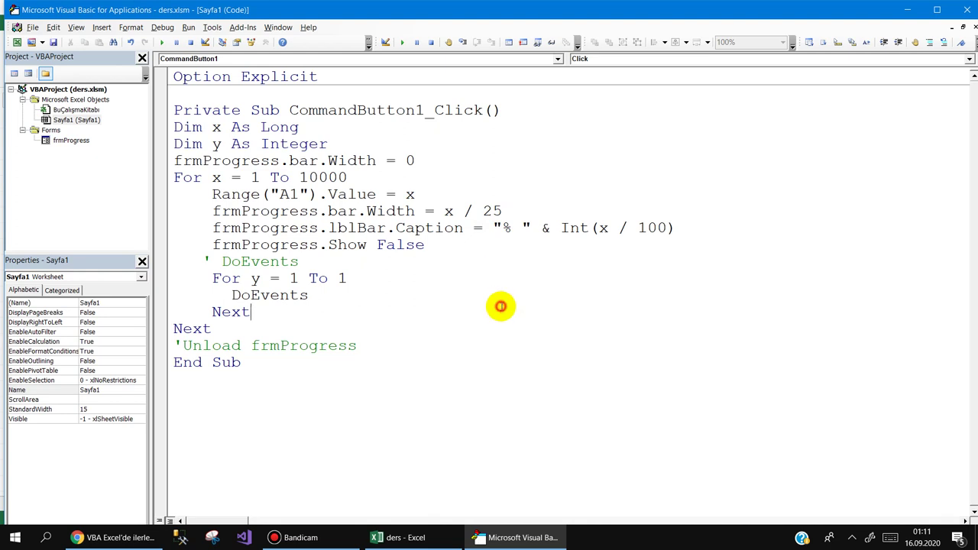
{"action": "left_click", "coordinate": [424, 537]}
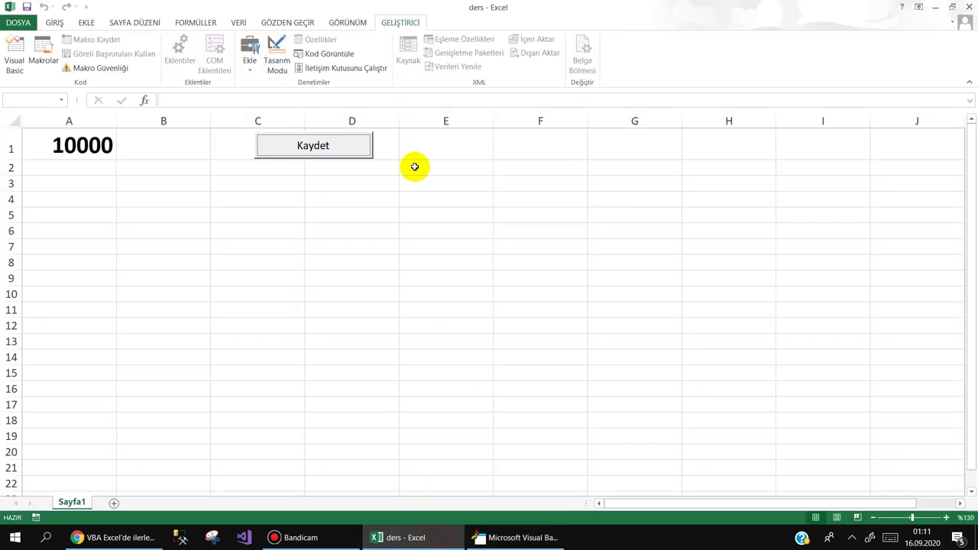
{"action": "left_click", "coordinate": [316, 149]}
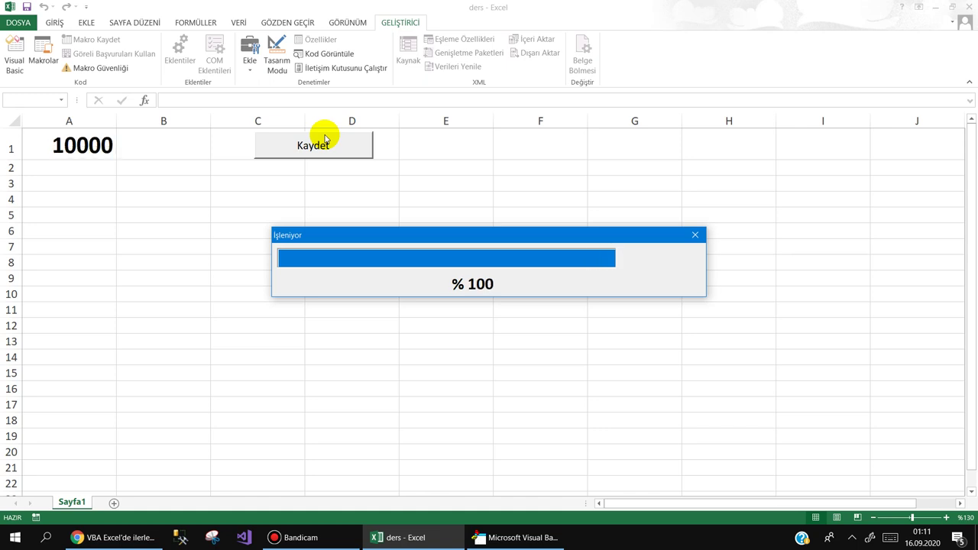
{"action": "left_click", "coordinate": [696, 234]}
Step: Open the frmProgress design and check the bar frame's Width of 500 in Properties
{"action": "left_click", "coordinate": [518, 537]}
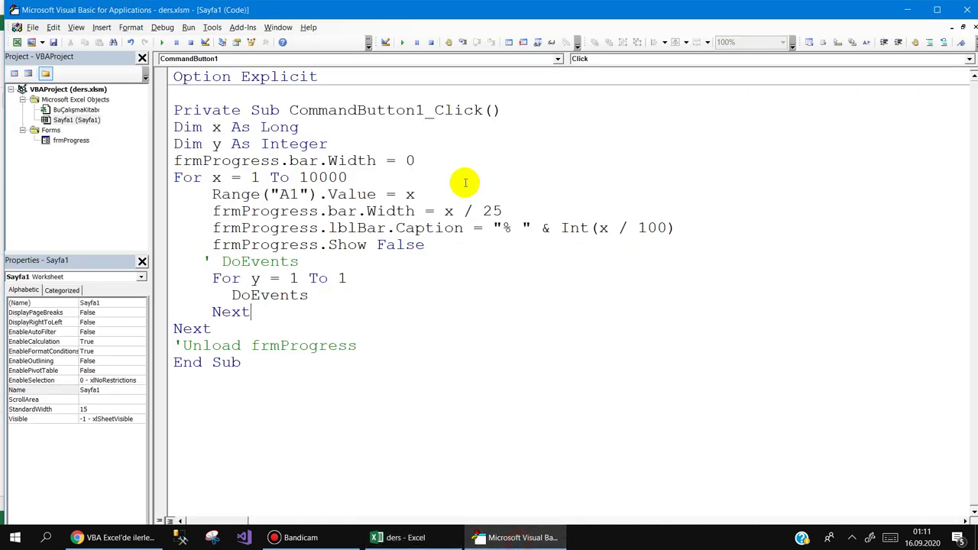
{"action": "double_click", "coordinate": [59, 140]}
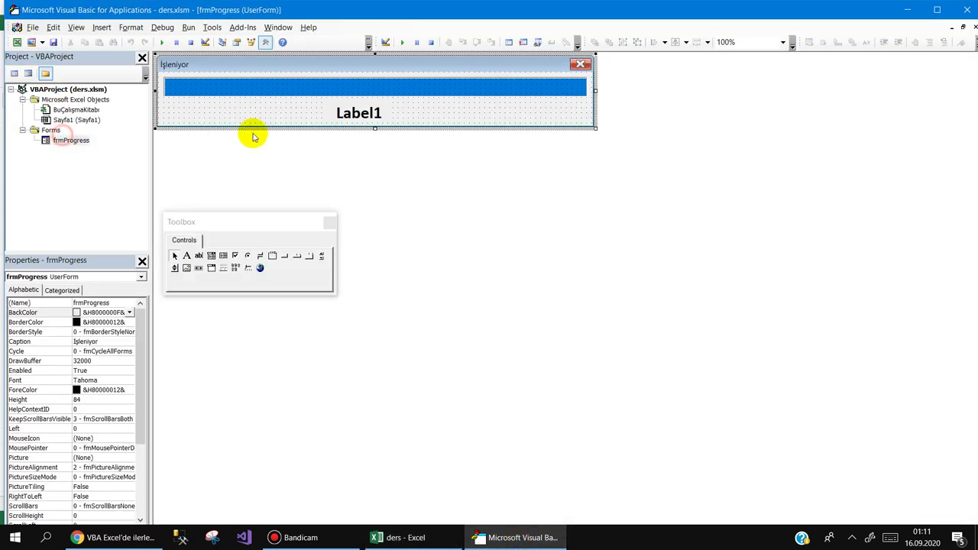
{"action": "left_click", "coordinate": [395, 85]}
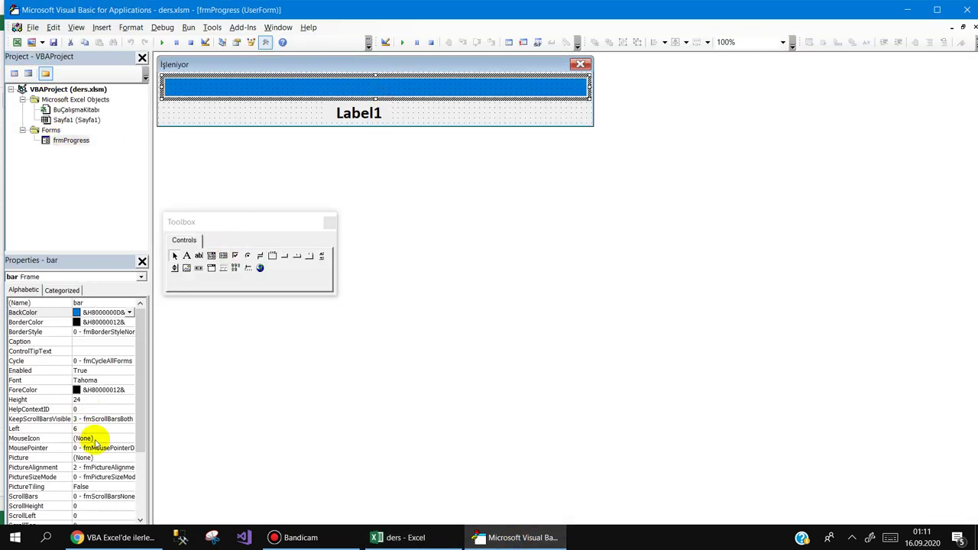
{"action": "left_click_drag", "start_coordinate": [144, 415], "coordinate": [130, 527]}
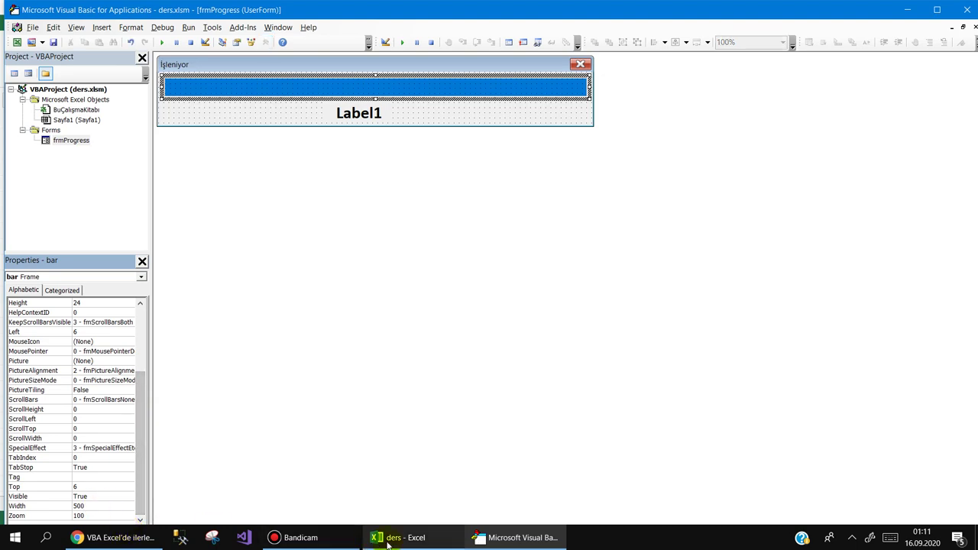
{"action": "left_click", "coordinate": [477, 539]}
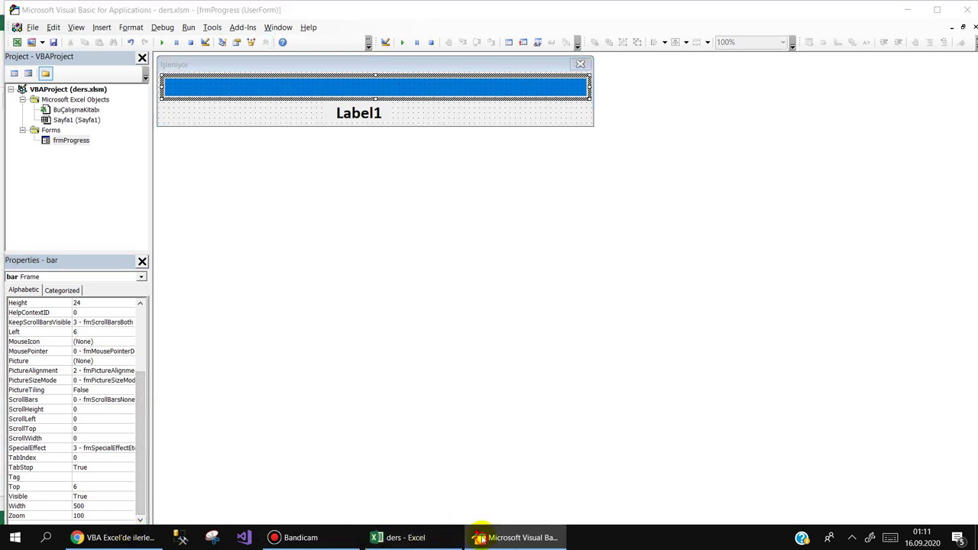
Step: In the Sayfa1 code, change the bar width divisor from 25 back to 50 and bring up Windows search
{"action": "left_click", "coordinate": [497, 534]}
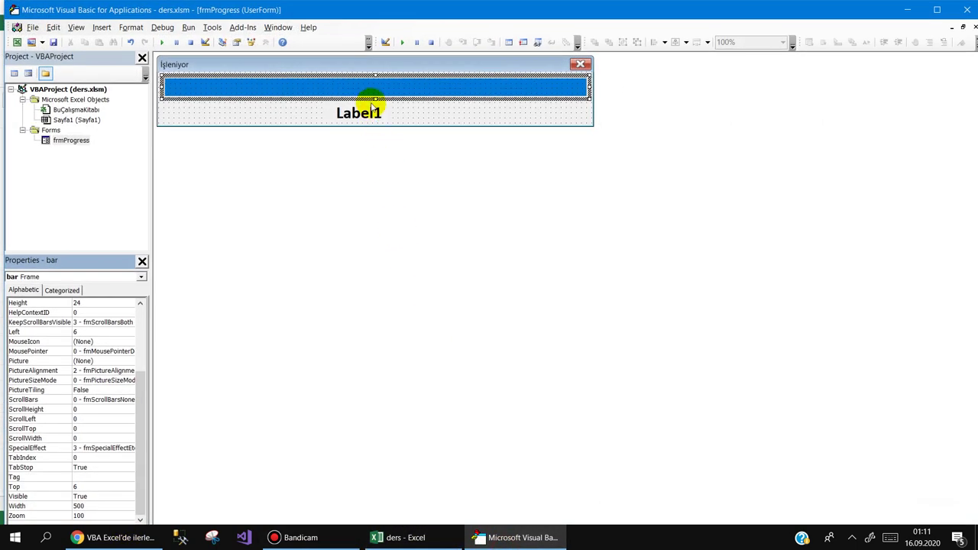
{"action": "double_click", "coordinate": [76, 120]}
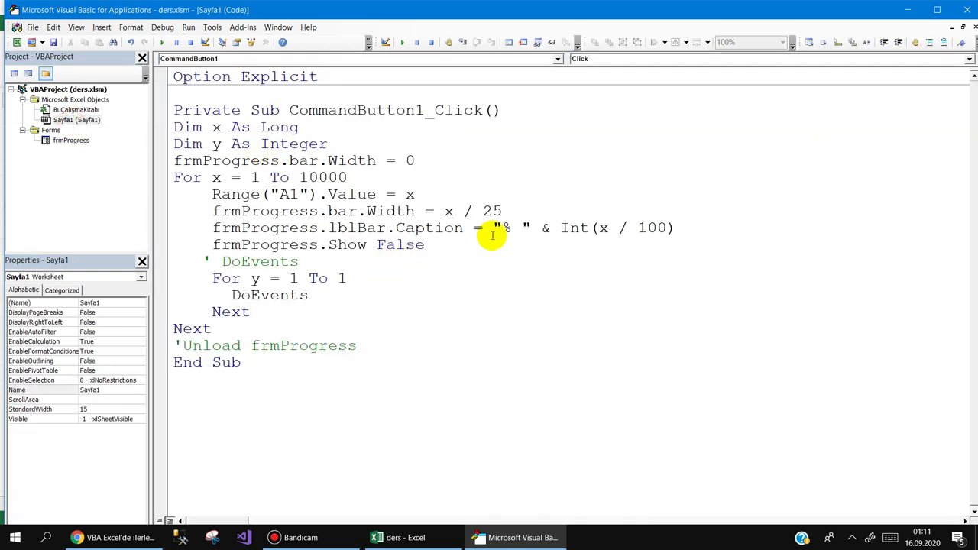
{"action": "double_click", "coordinate": [492, 211]}
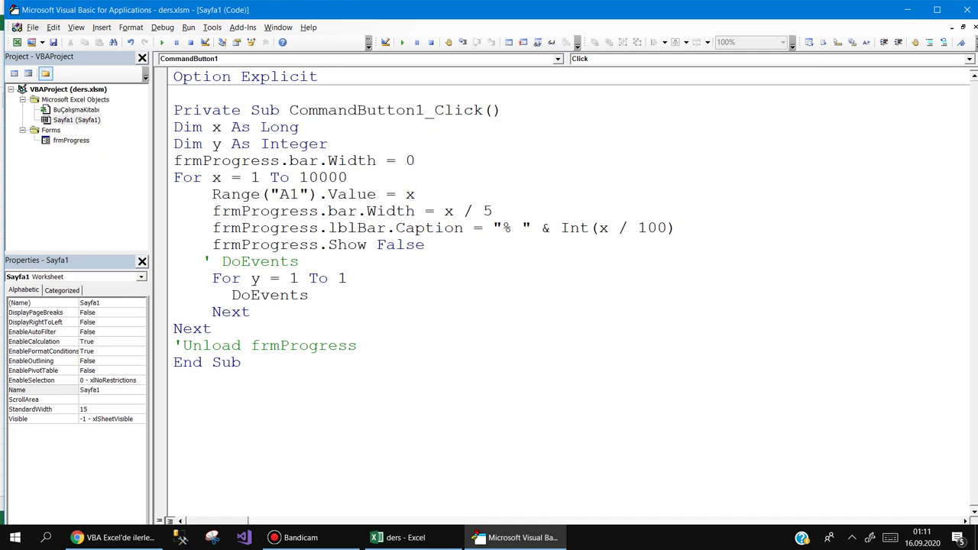
{"action": "type", "text": "0"}
{"action": "left_click", "coordinate": [46, 539]}
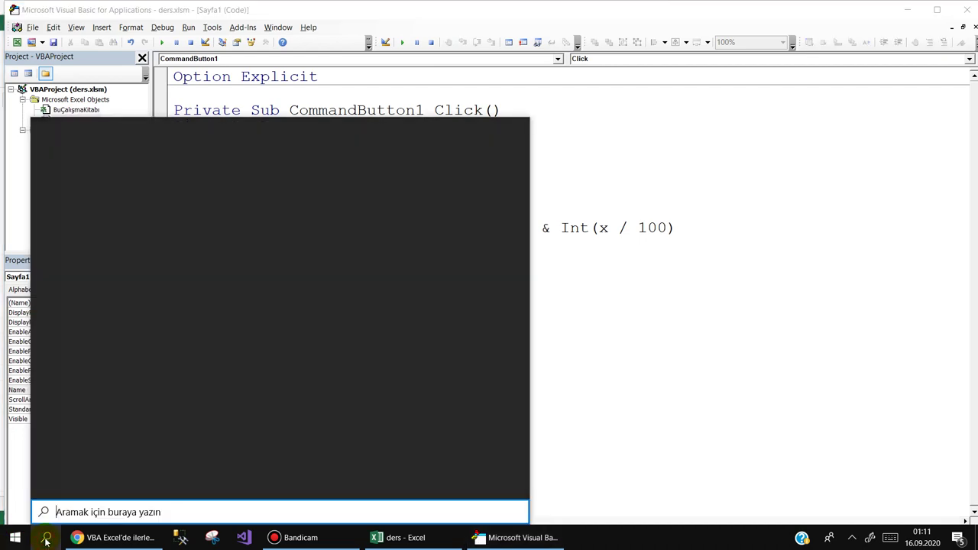
Step: Launch Calculator and compute 10000 ÷ 50
{"action": "type", "text": "calc"}
{"action": "key", "text": "Return"}
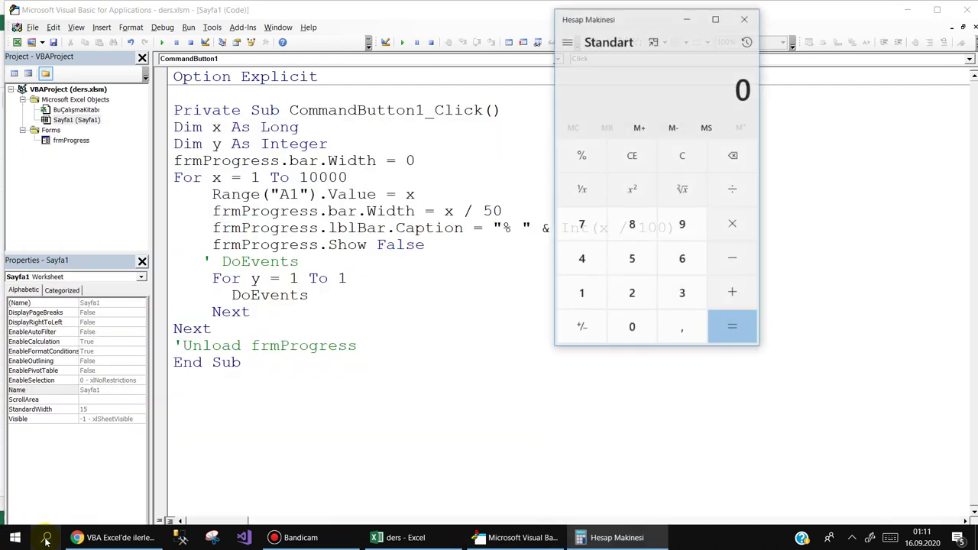
{"action": "type", "text": "1000"}
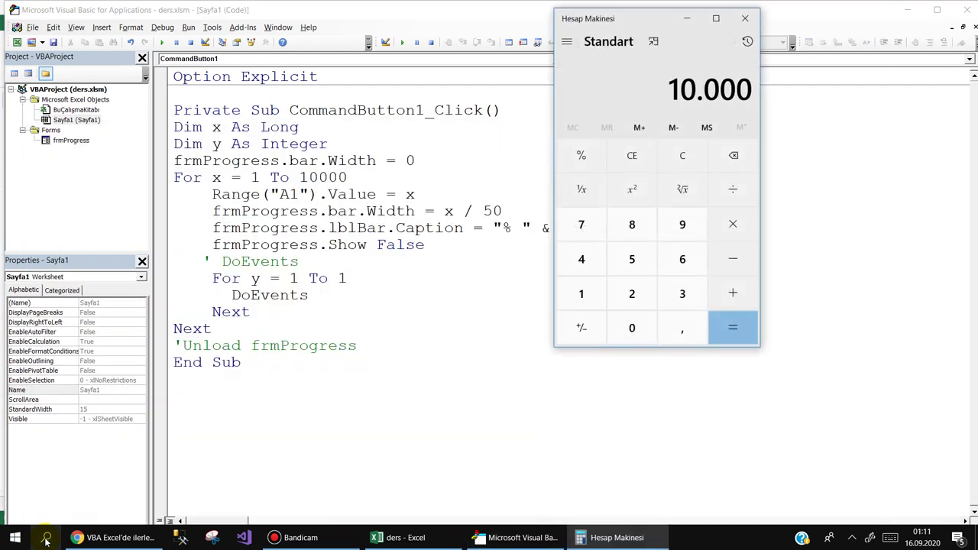
{"action": "type", "text": "/"}
{"action": "type", "text": "50"}
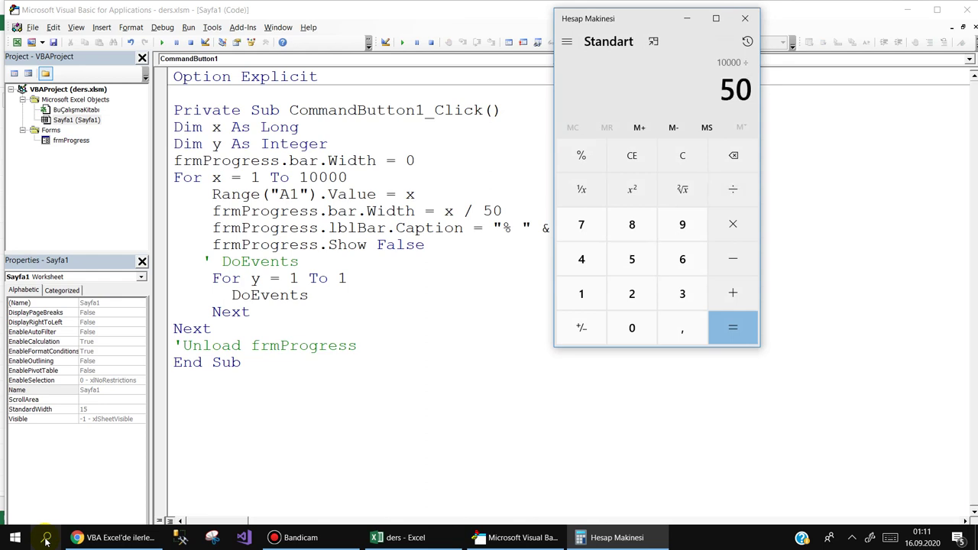
{"action": "key", "text": "Return"}
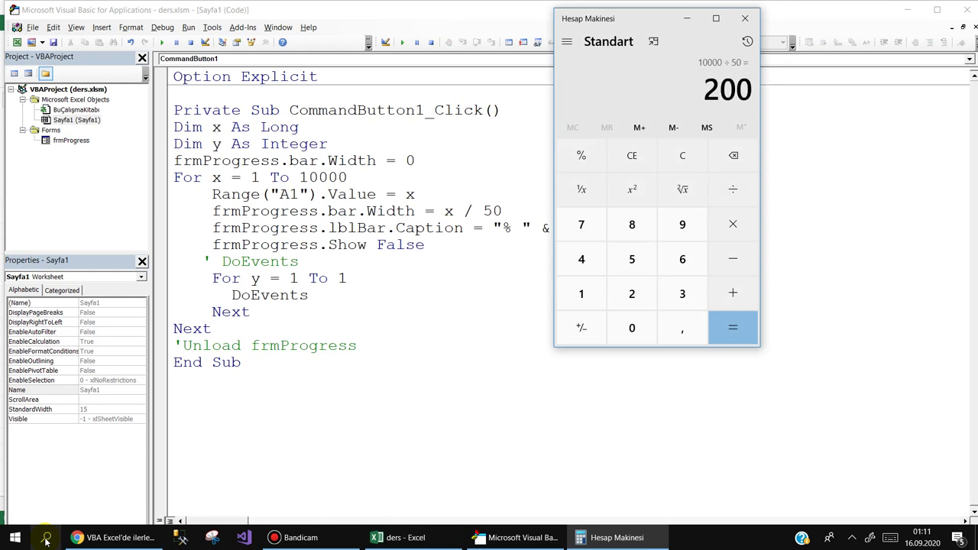
{"action": "key", "text": "Delete"}
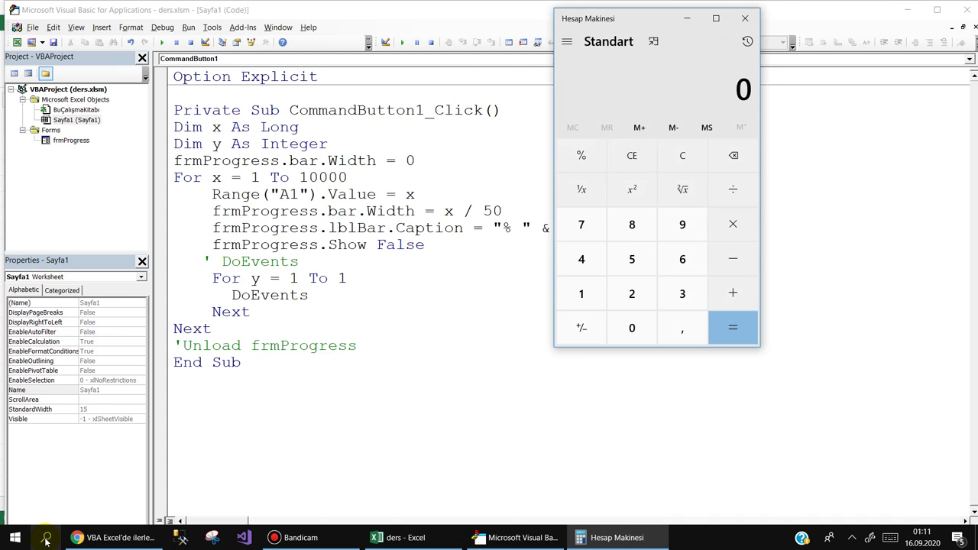
Step: Compute 10000 ÷ 25 and 10000 ÷ 20 = 500, then close Calculator
{"action": "type", "text": "10"}
{"action": "type", "text": "000"}
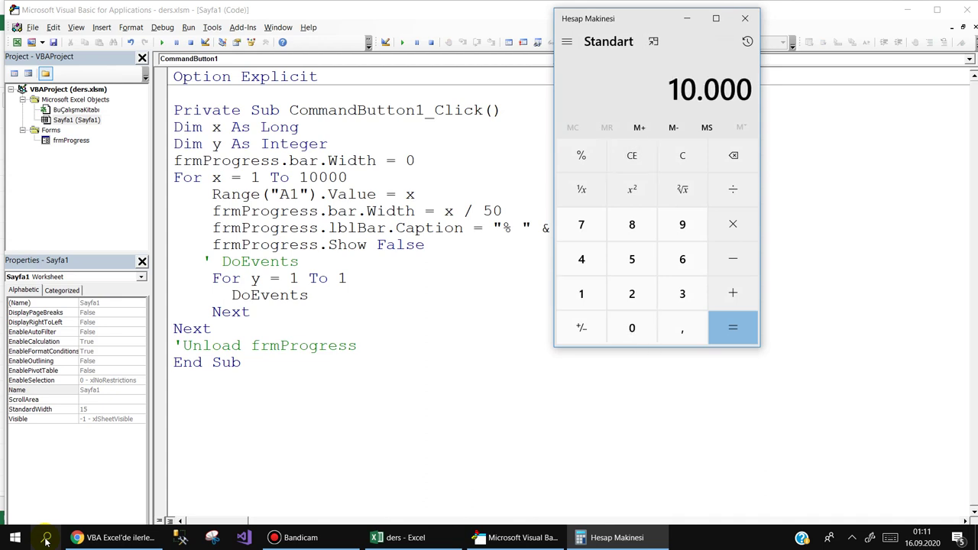
{"action": "type", "text": "/25"}
{"action": "key", "text": "Return"}
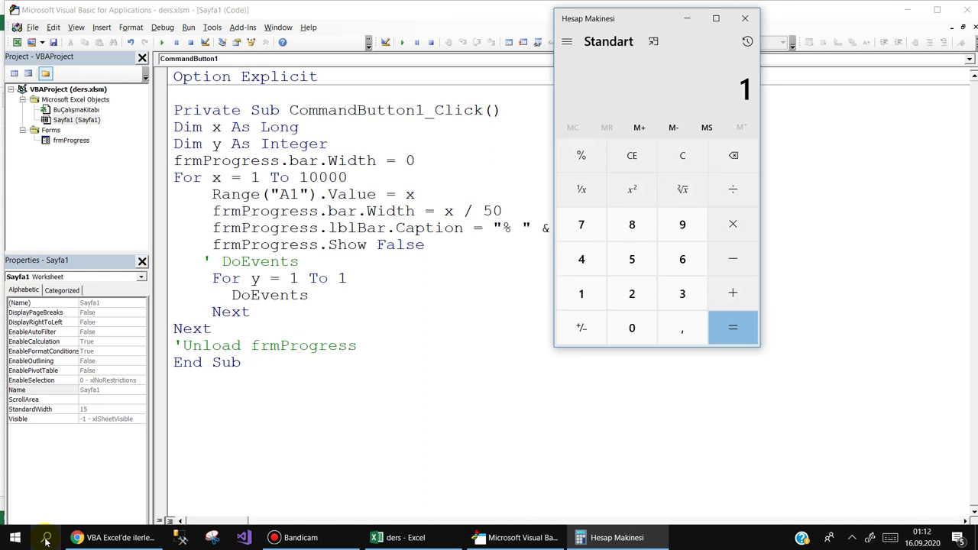
{"action": "type", "text": "00/20"}
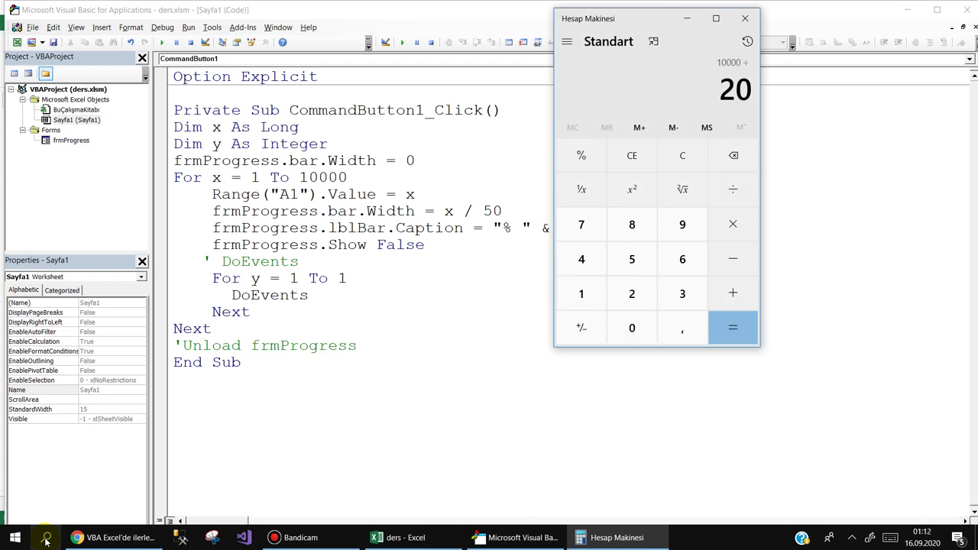
{"action": "key", "text": "Return"}
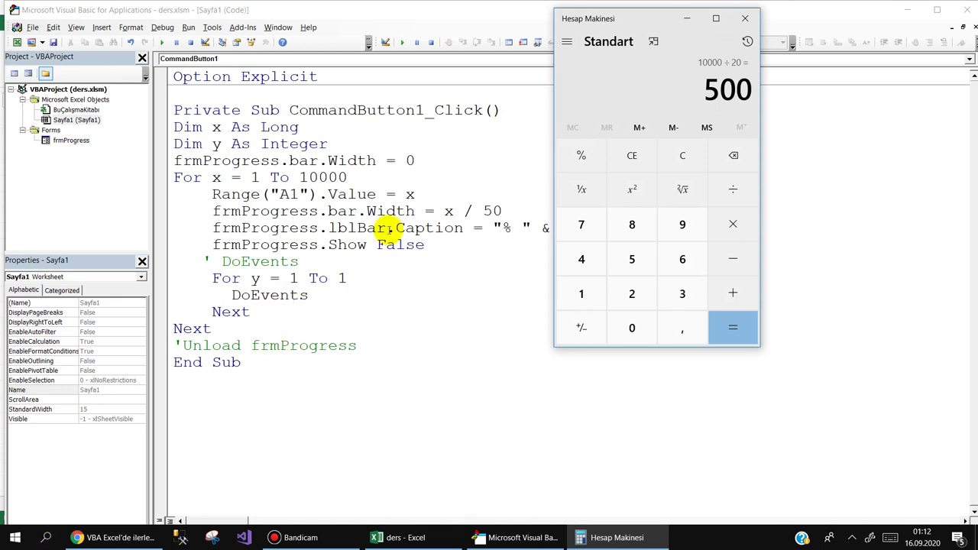
{"action": "left_click", "coordinate": [744, 18]}
Step: Change the bar width to x / 20 and rerun Kaydet, closing the form at % 100
{"action": "left_click_drag", "start_coordinate": [492, 214], "coordinate": [479, 213]}
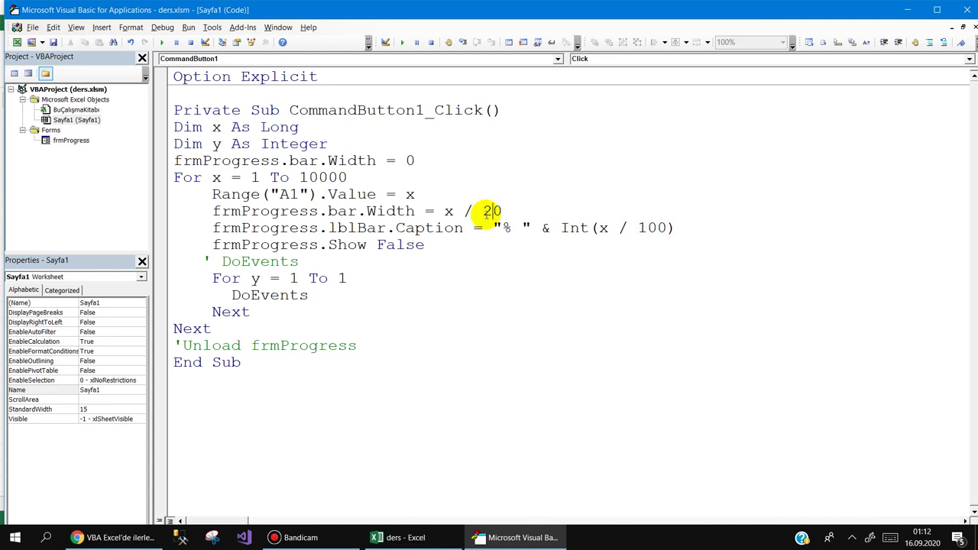
{"action": "left_click", "coordinate": [907, 9]}
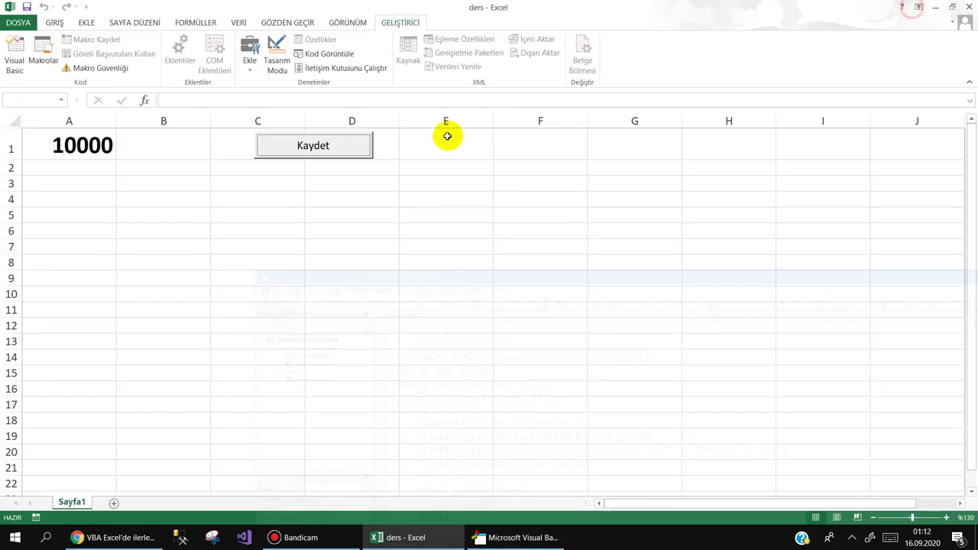
{"action": "left_click", "coordinate": [319, 145]}
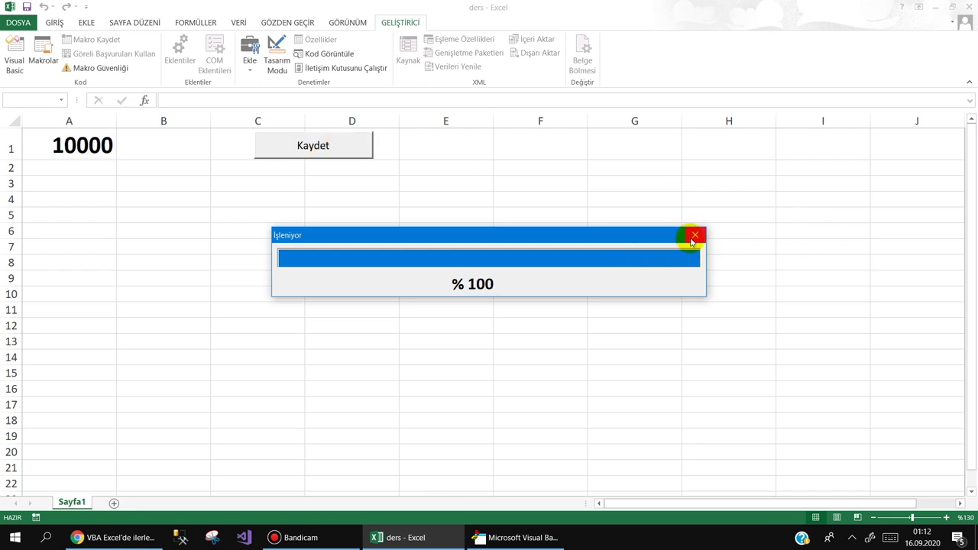
{"action": "left_click", "coordinate": [695, 235]}
{"action": "left_click", "coordinate": [495, 534]}
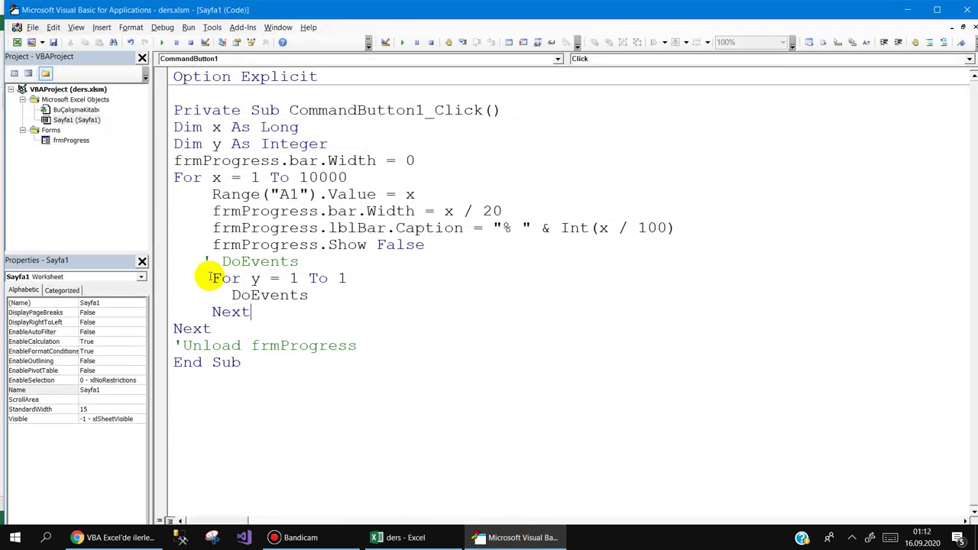
Step: Comment out the inner For y…Next delay loop and run Kaydet without it
{"action": "left_click_drag", "start_coordinate": [211, 279], "coordinate": [275, 311]}
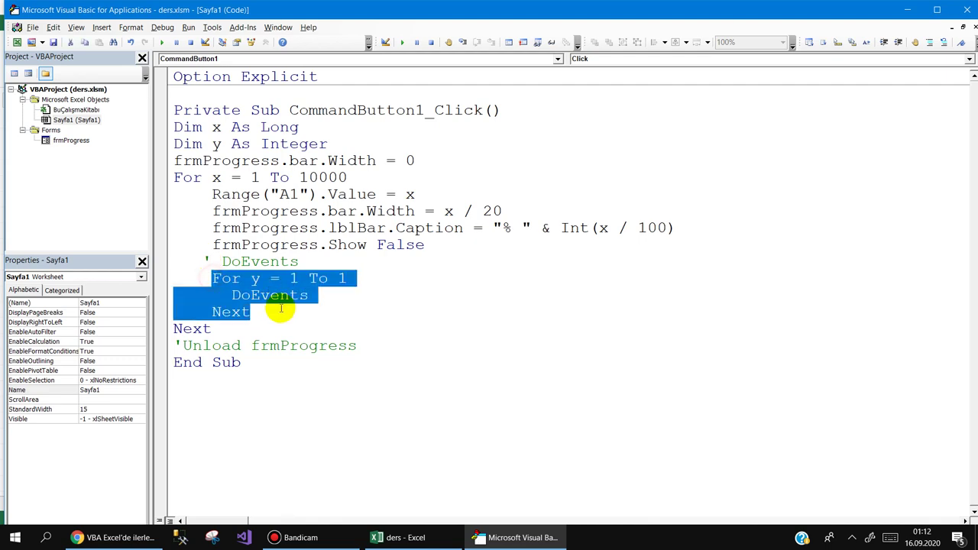
{"action": "left_click", "coordinate": [915, 43]}
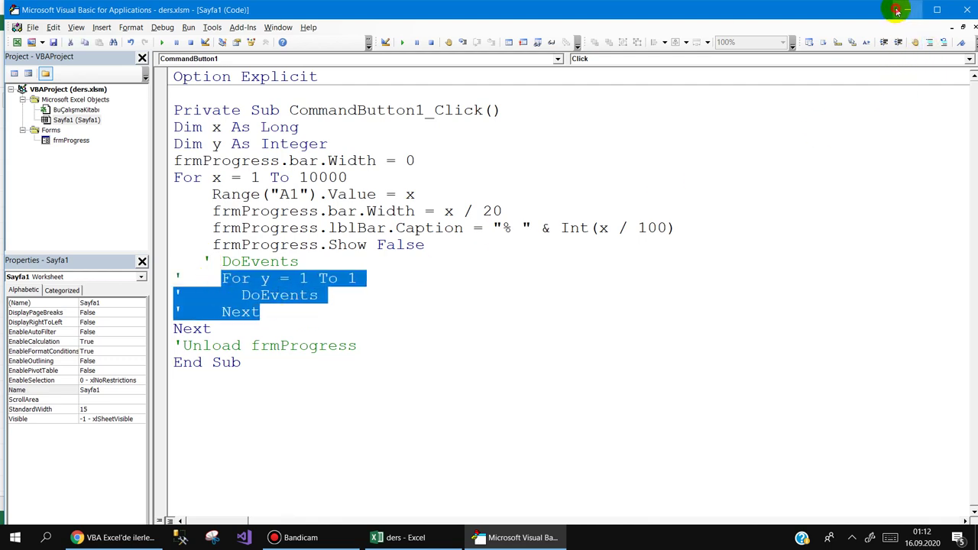
{"action": "left_click", "coordinate": [907, 9]}
{"action": "left_click", "coordinate": [323, 147]}
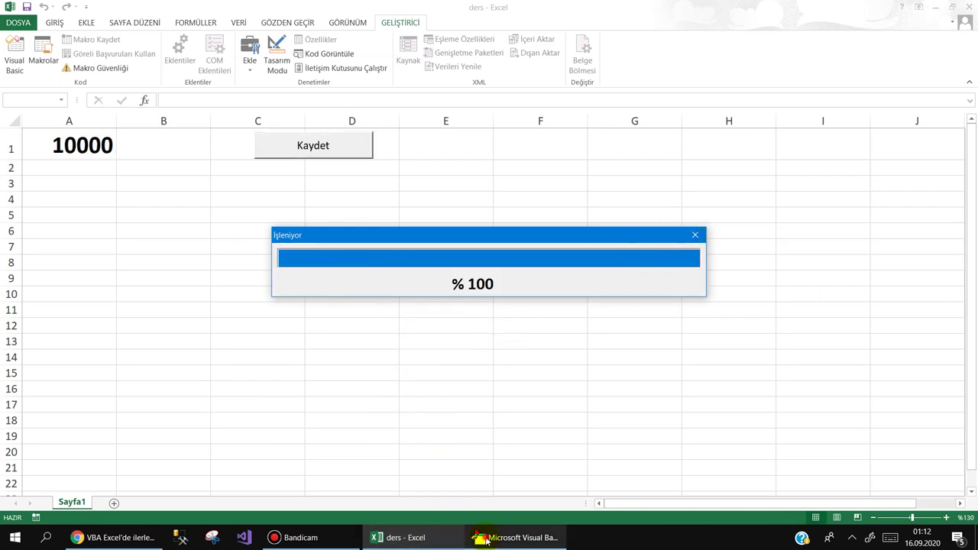
{"action": "left_click", "coordinate": [486, 540]}
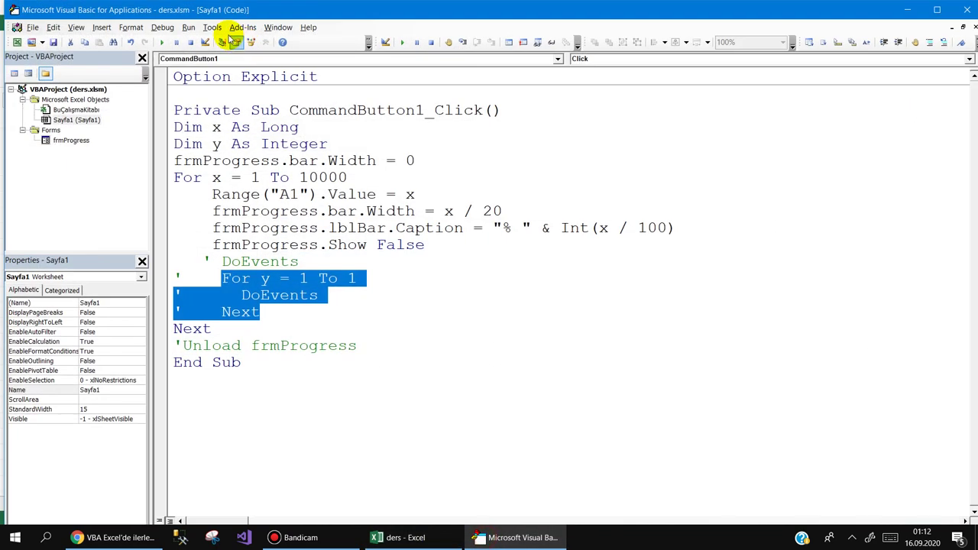
Step: Uncomment the three For y loop lines and return to the Excel sheet
{"action": "left_click", "coordinate": [211, 301]}
{"action": "left_click_drag", "start_coordinate": [277, 312], "coordinate": [145, 280]}
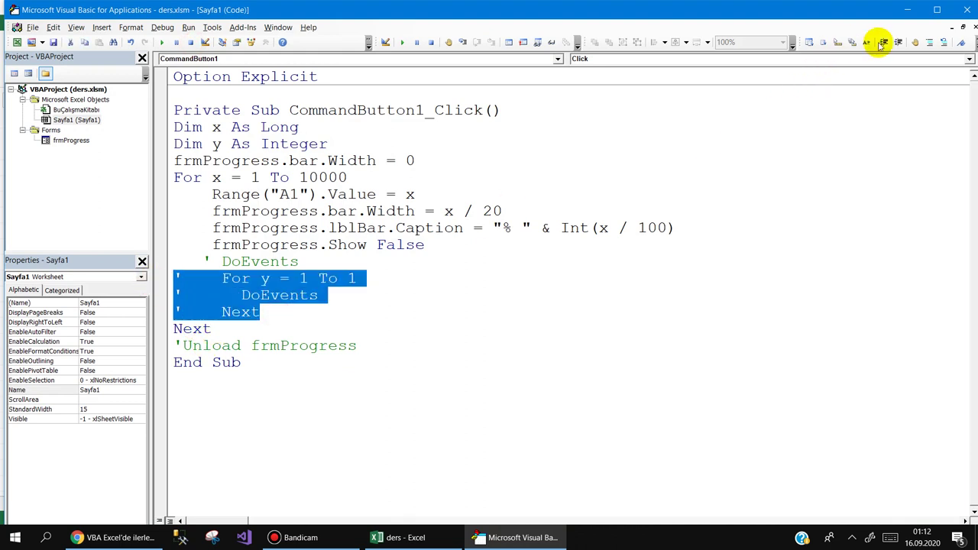
{"action": "left_click", "coordinate": [943, 42]}
{"action": "left_click", "coordinate": [422, 264]}
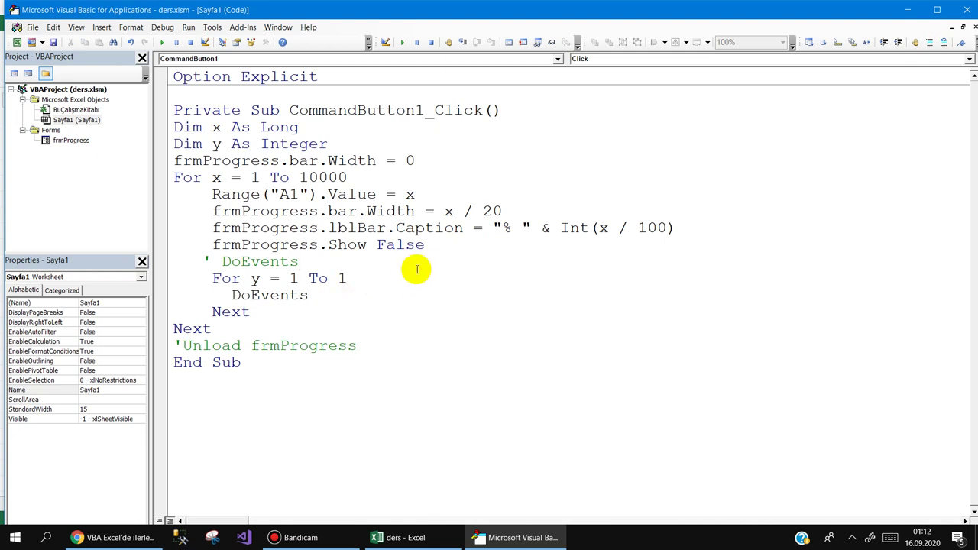
{"action": "left_click", "coordinate": [436, 537]}
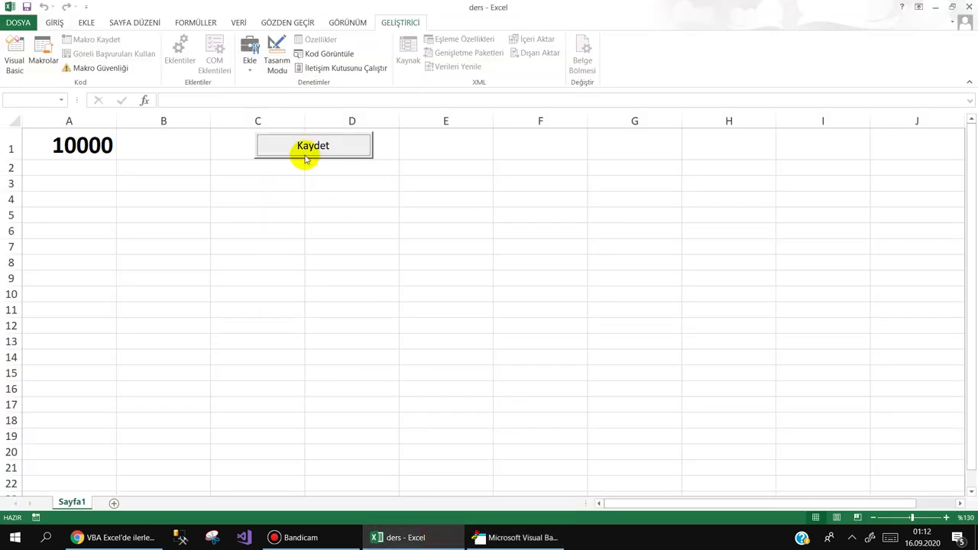
Step: Set the loop To 5000, caption Int(x / 100 * 2), bar width x / 10, then run Kaydet to 100%
{"action": "left_click", "coordinate": [519, 537]}
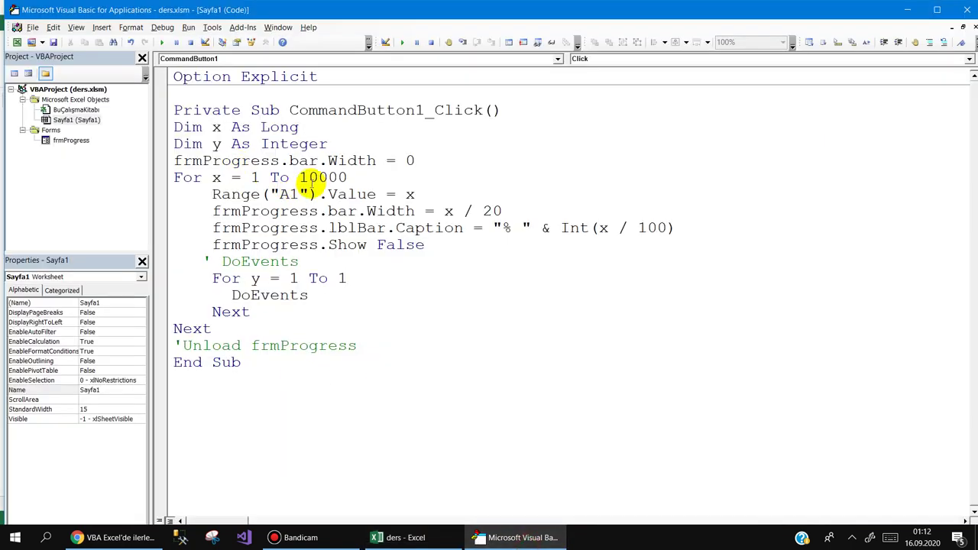
{"action": "left_click_drag", "start_coordinate": [299, 177], "coordinate": [364, 176]}
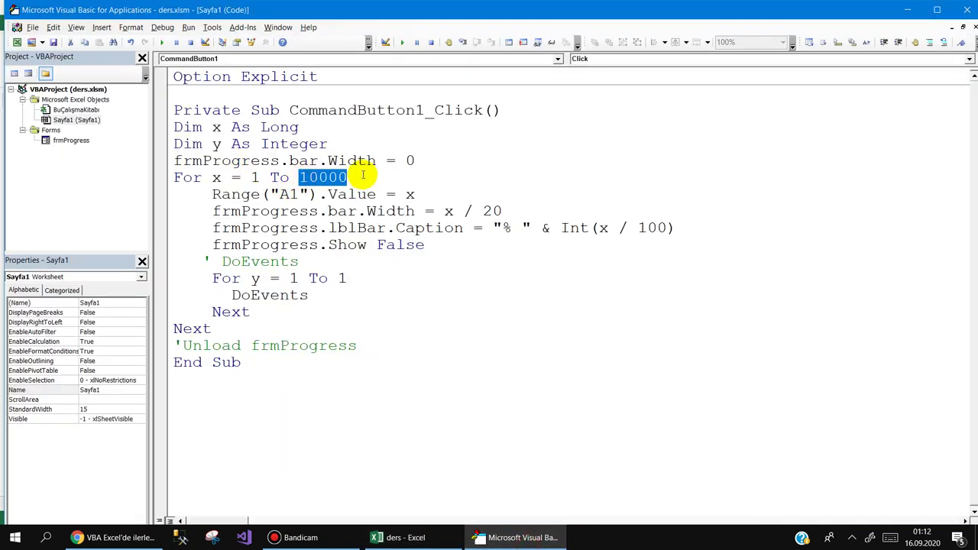
{"action": "type", "text": "5"}
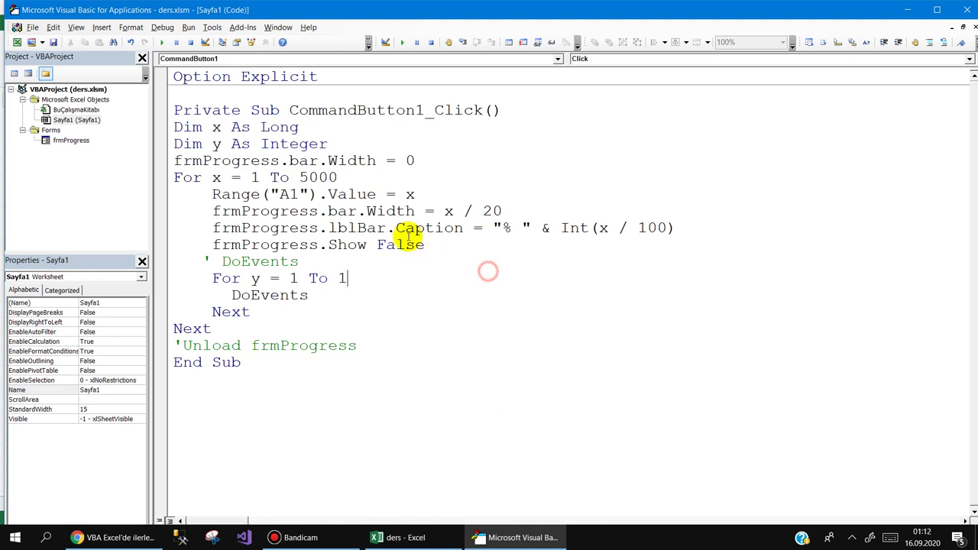
{"action": "double_click", "coordinate": [603, 228]}
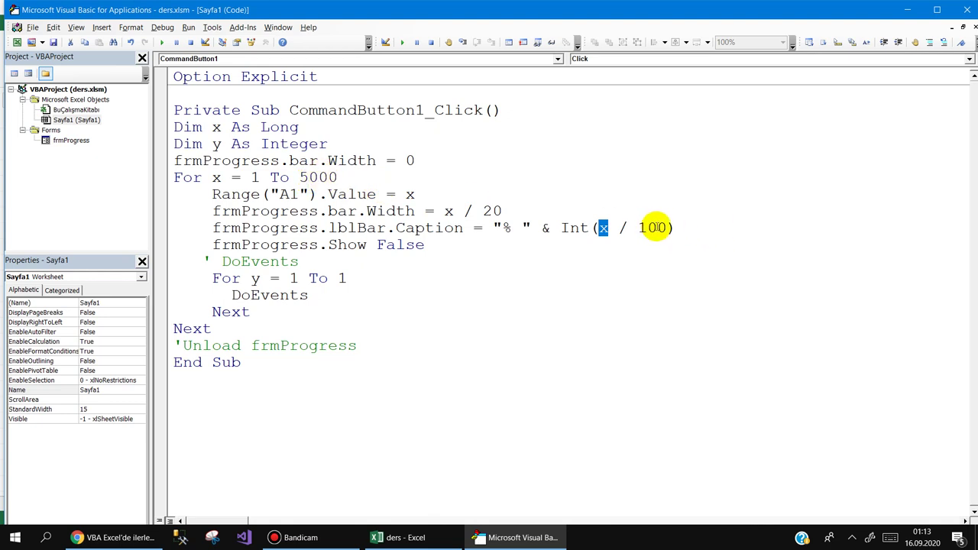
{"action": "type", "text": "* "}
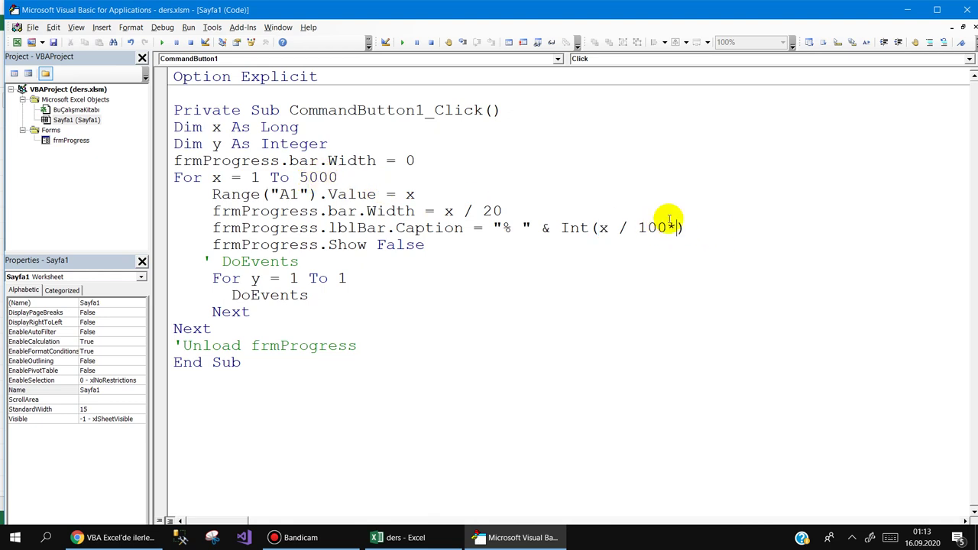
{"action": "type", "text": "2"}
{"action": "left_click", "coordinate": [552, 293]}
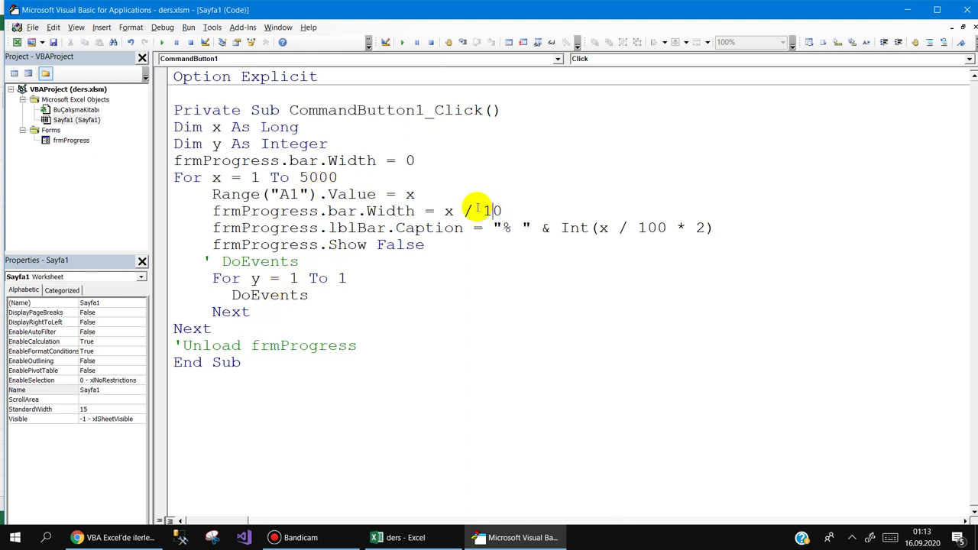
{"action": "left_click", "coordinate": [428, 263]}
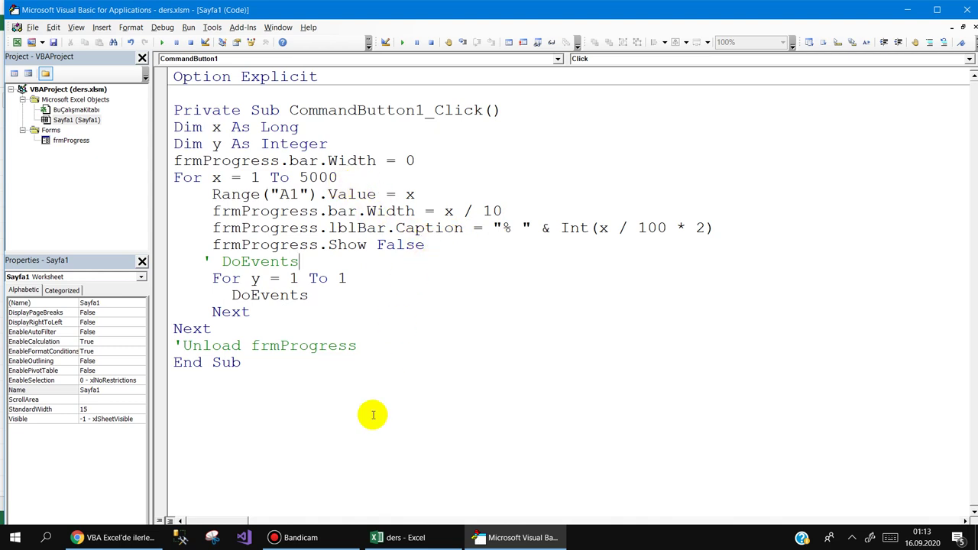
{"action": "left_click", "coordinate": [393, 537]}
{"action": "left_click", "coordinate": [327, 147]}
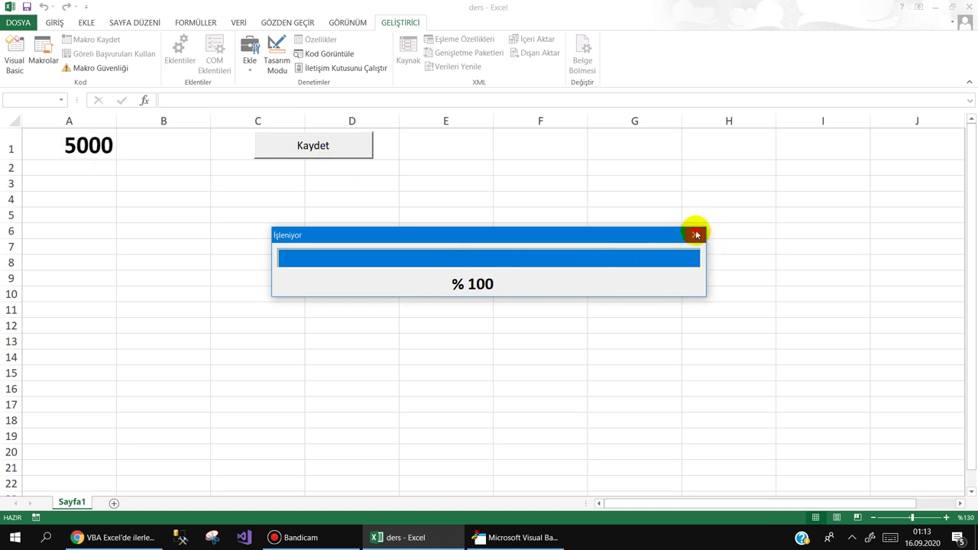
Step: Uncomment Unload frmProgress, close the editor, and run Kaydet so the form closes itself at 5000
{"action": "left_click", "coordinate": [696, 235]}
{"action": "left_click", "coordinate": [504, 537]}
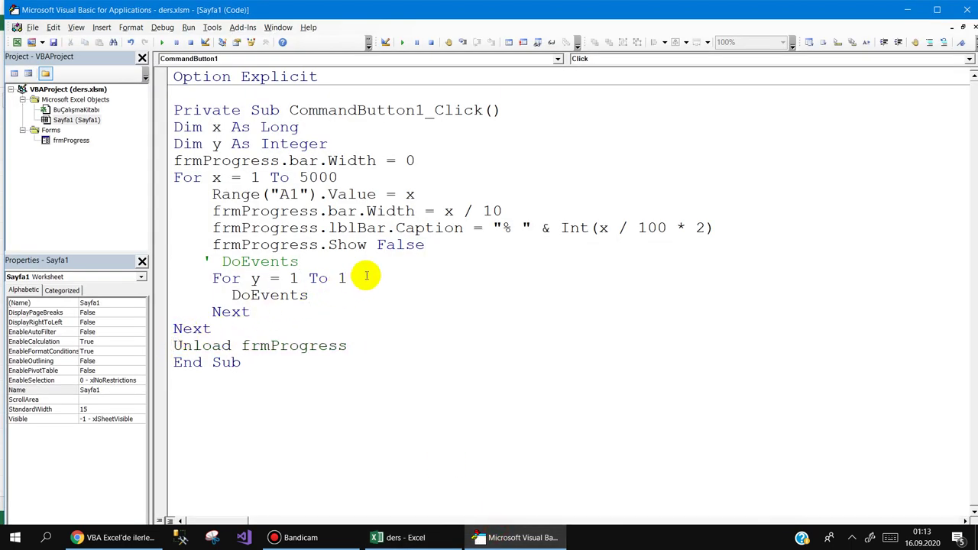
{"action": "left_click", "coordinate": [405, 262]}
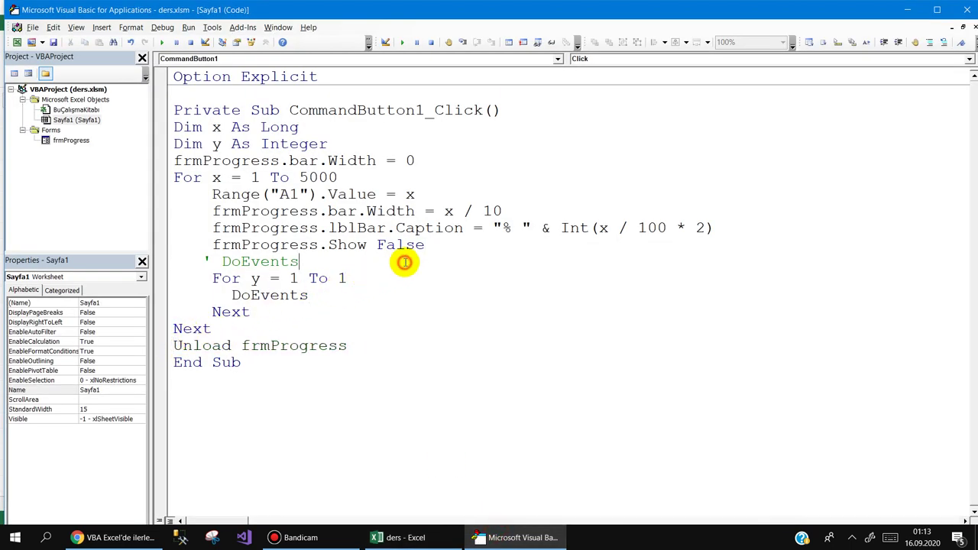
{"action": "left_click", "coordinate": [957, 9]}
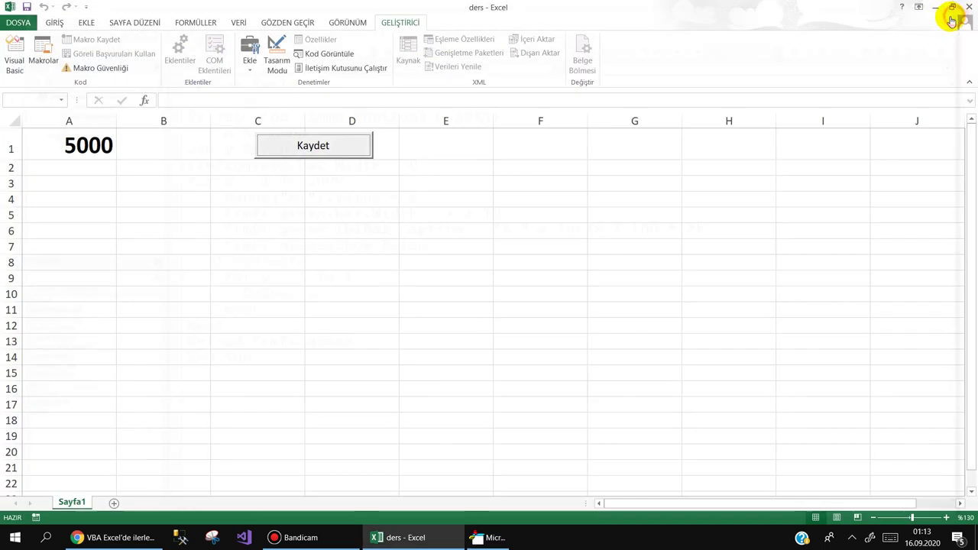
{"action": "left_click", "coordinate": [332, 143]}
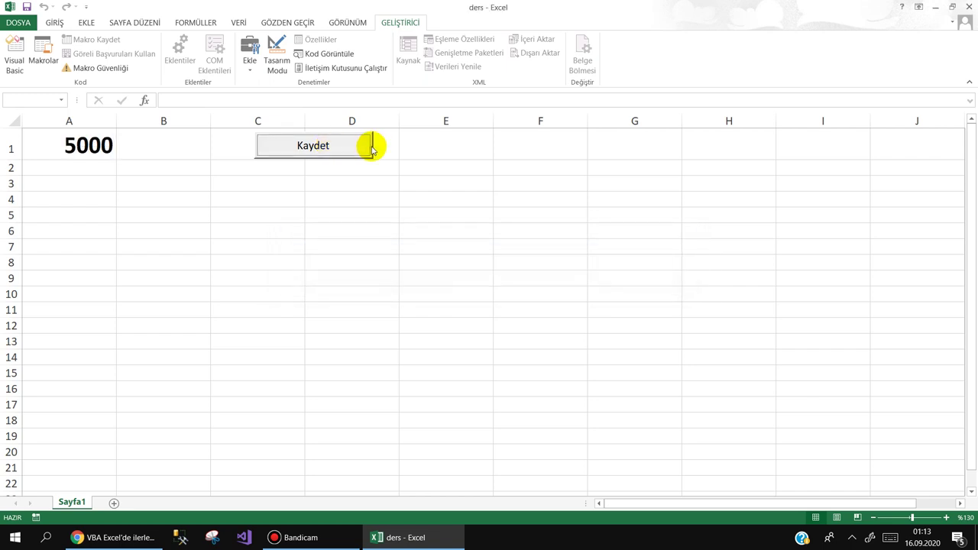
{"action": "left_click", "coordinate": [69, 168]}
{"action": "left_click_drag", "start_coordinate": [691, 325], "coordinate": [836, 358]}
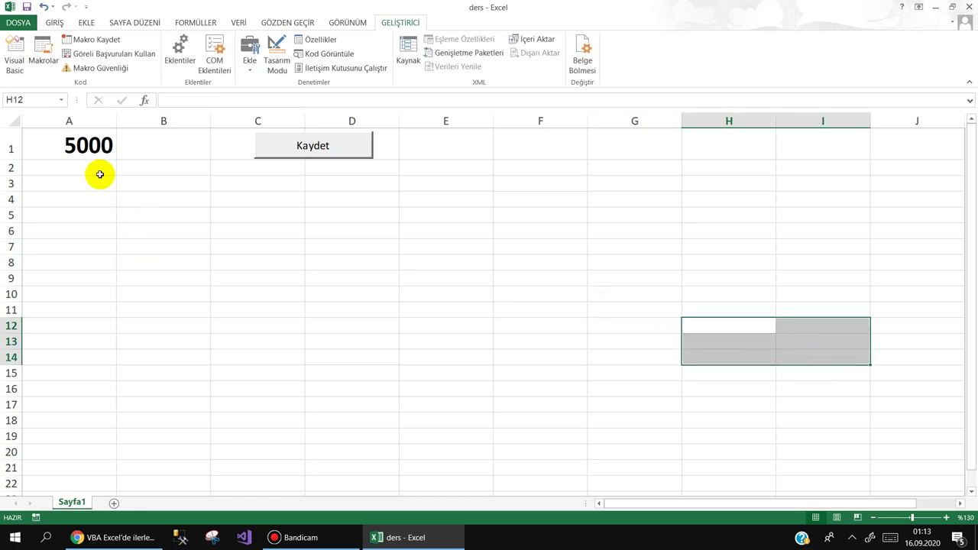
Step: Enable Tasarım Modu and double-click Kaydet to show its CommandButton1_Click code
{"action": "left_click", "coordinate": [405, 537]}
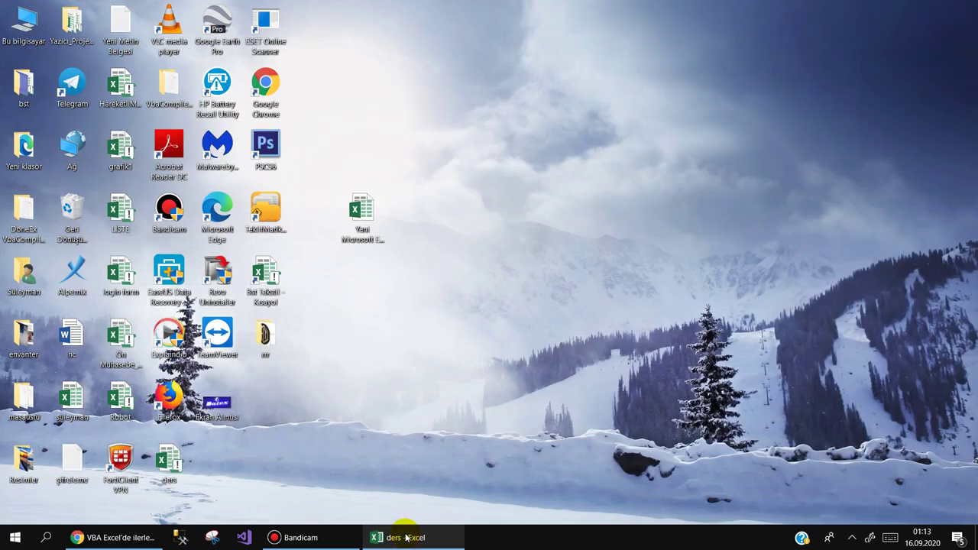
{"action": "left_click", "coordinate": [405, 537]}
{"action": "left_click", "coordinate": [277, 55]}
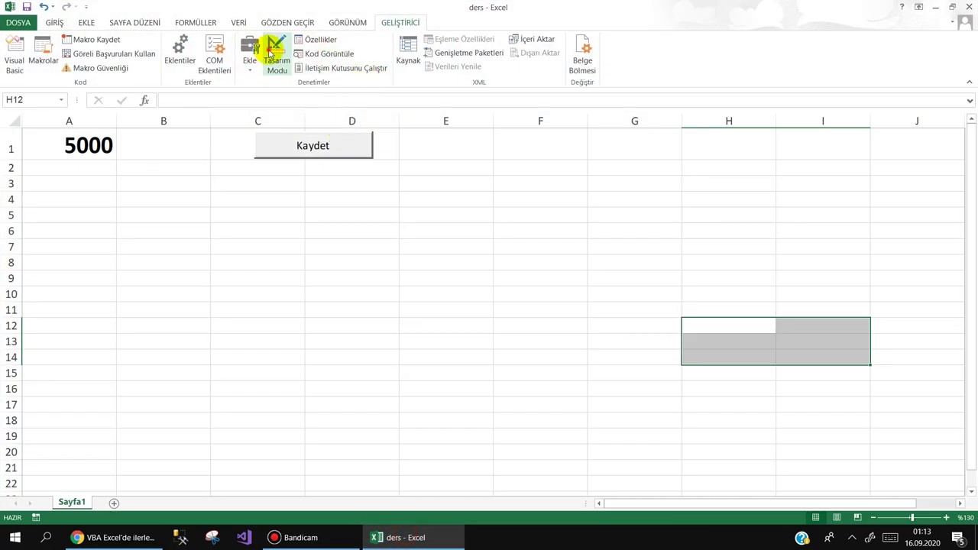
{"action": "double_click", "coordinate": [317, 145]}
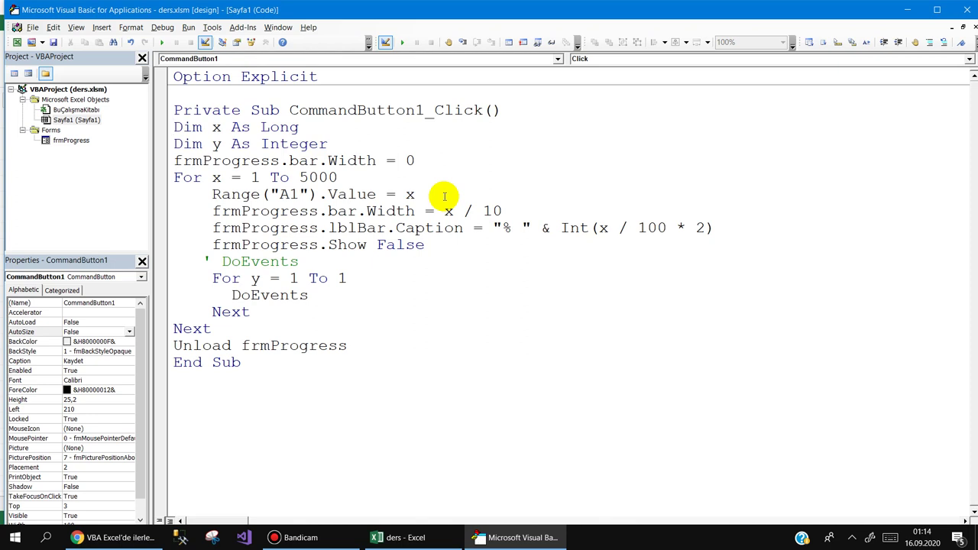
{"action": "left_click", "coordinate": [300, 539]}
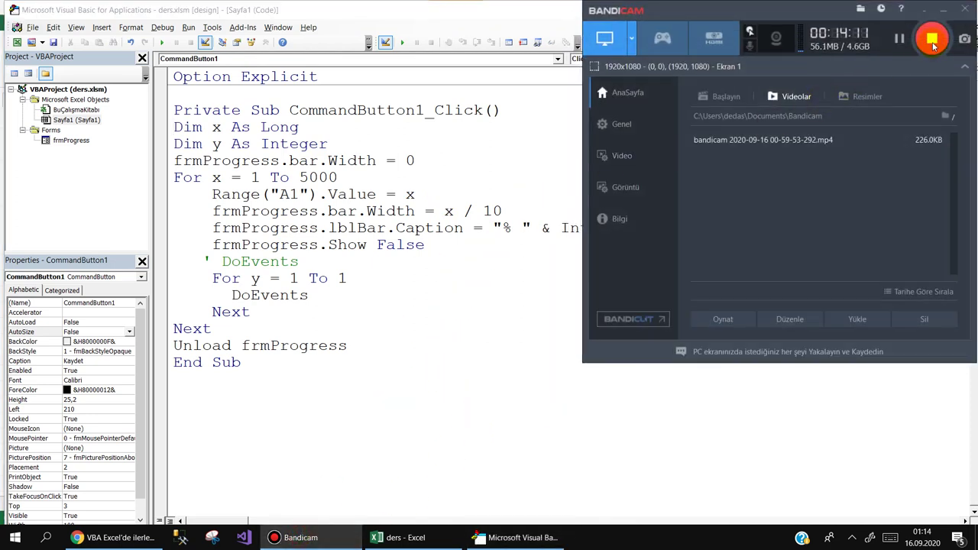